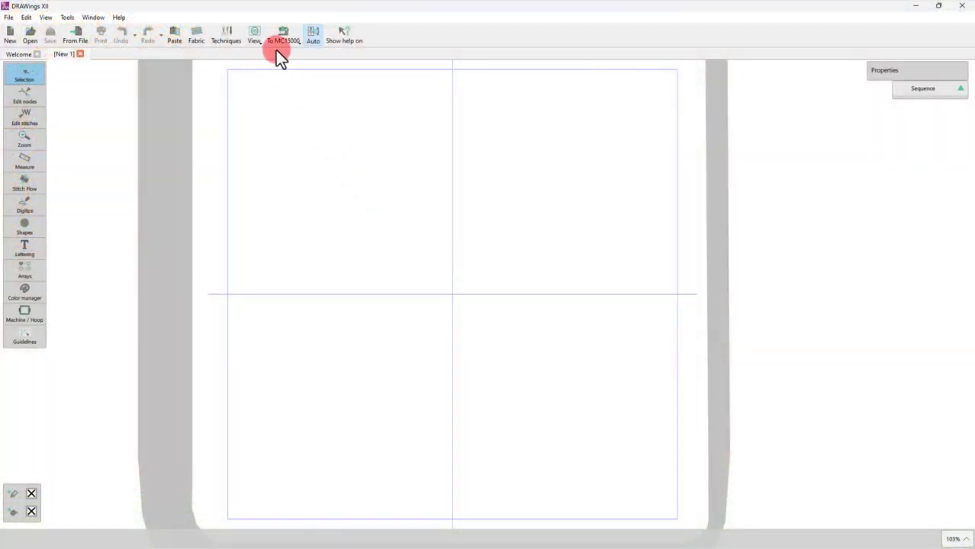
- Replace the MC15000 hoop with the GR 230x300 mm hoop
left_click(275, 50)
left_click(284, 61)
scroll(514, 290, "down", 1)
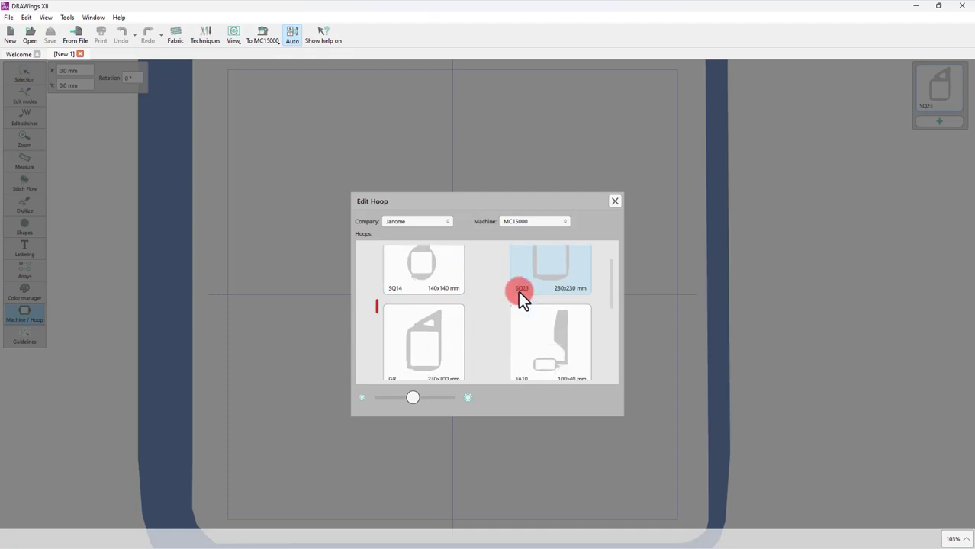
left_click(447, 345)
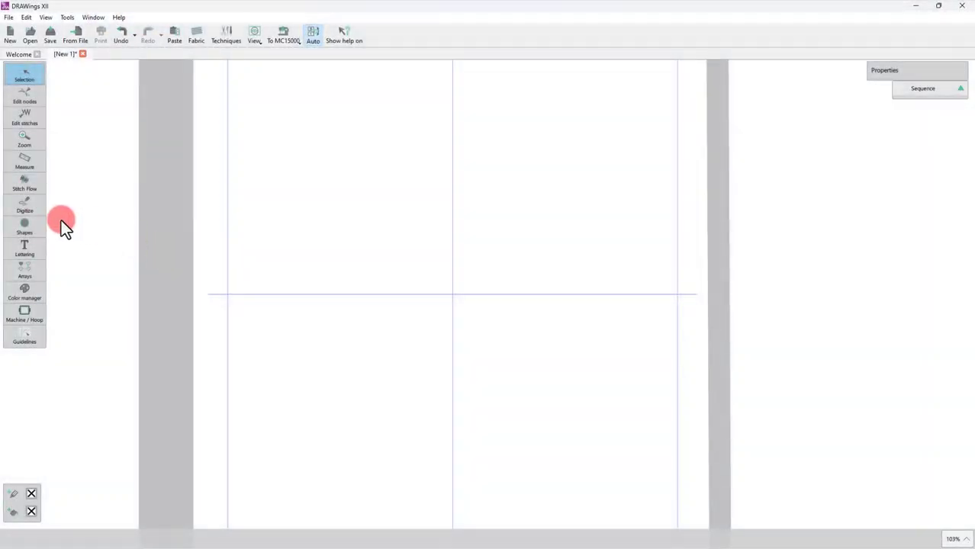
- Draw an ellipse on the canvas with the Ellipse shape
left_click(33, 226)
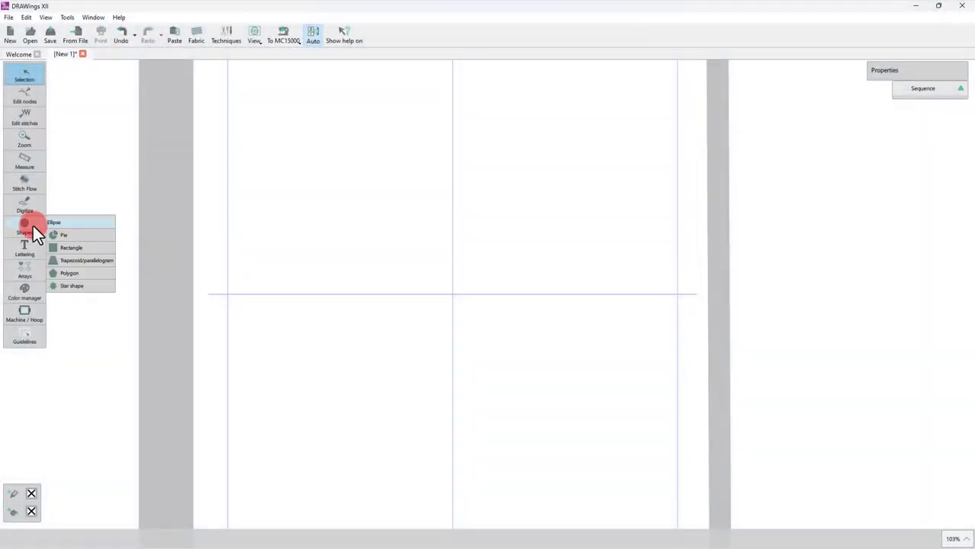
left_click(63, 223)
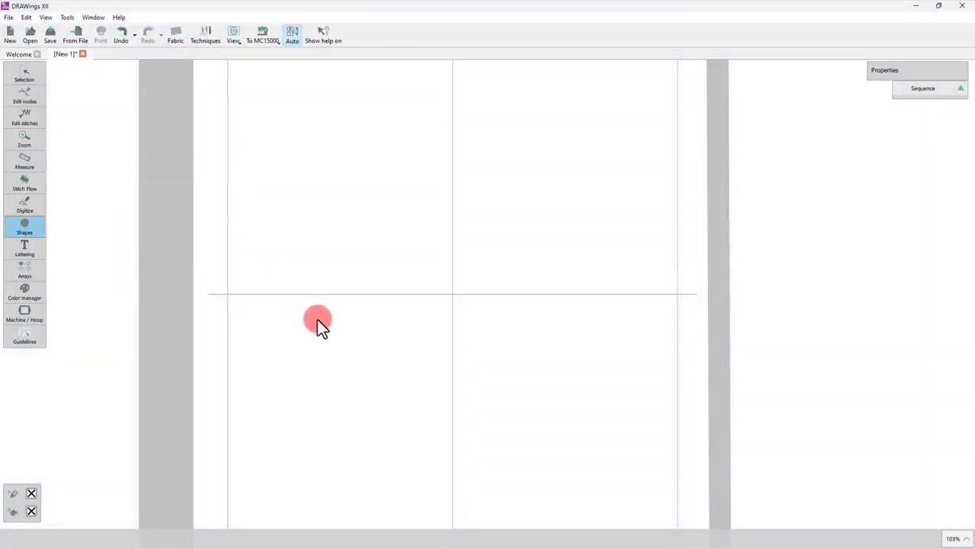
left_click_drag(323, 167, 446, 323)
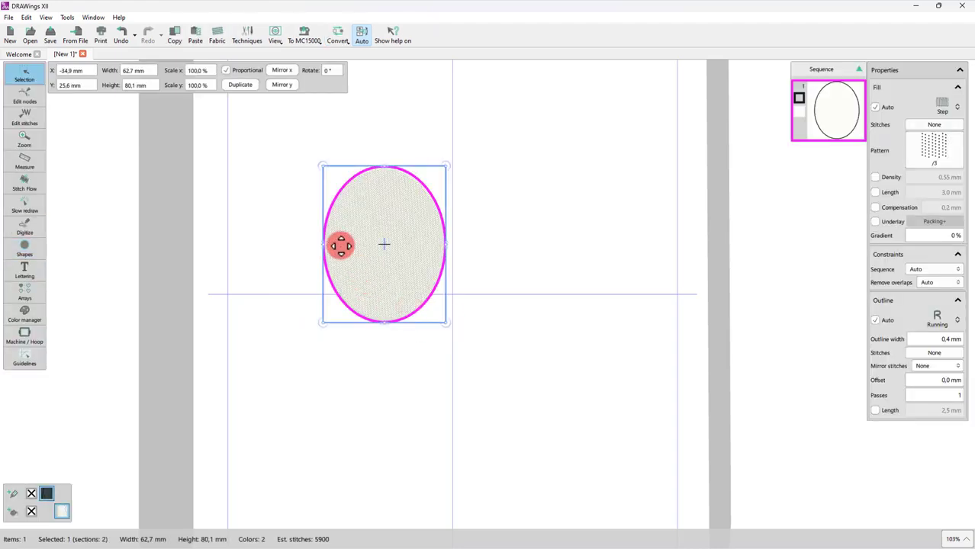
- Unlock proportions, size the ellipse to 200 × 280 mm, and zoom out to the whole hoop
left_click(226, 70)
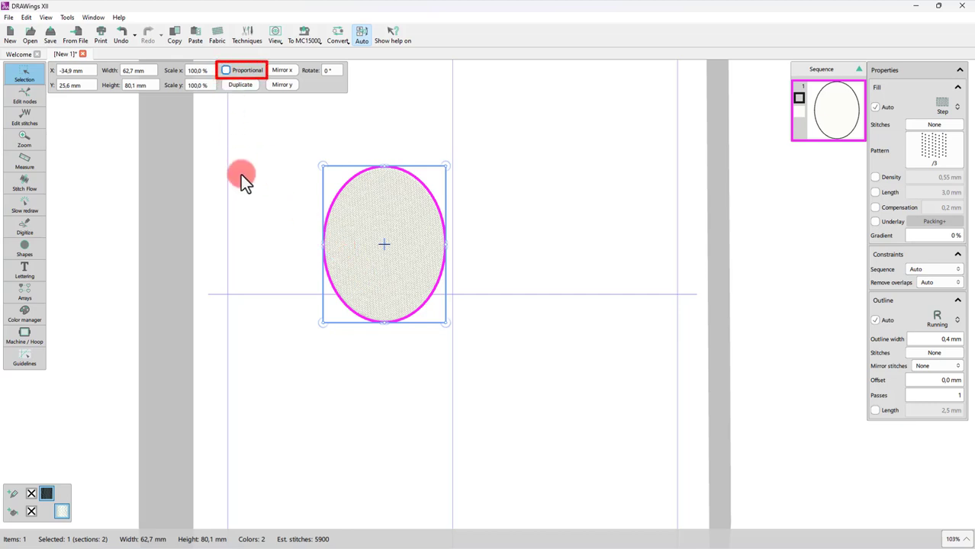
double_click(127, 71)
type("200")
key("Return")
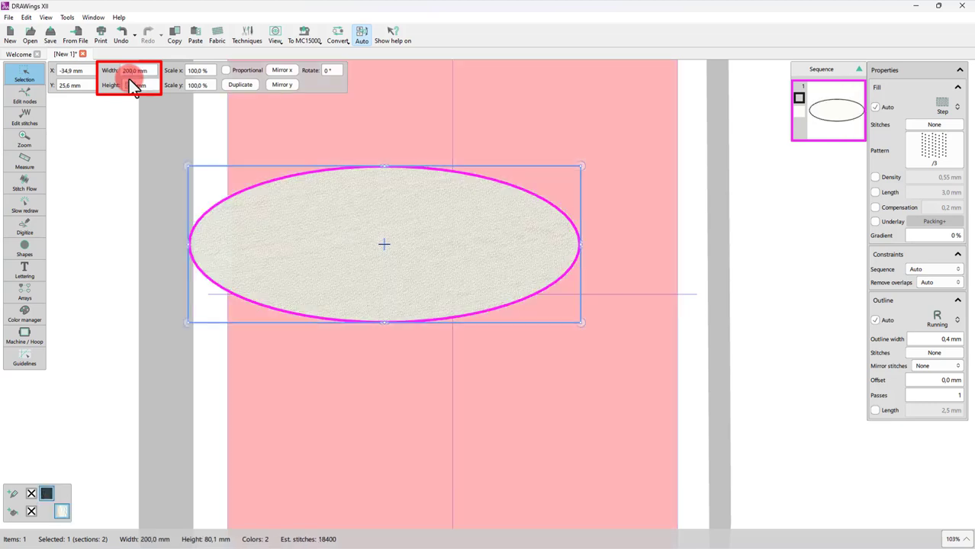
left_click(134, 86)
type("280")
key("Return")
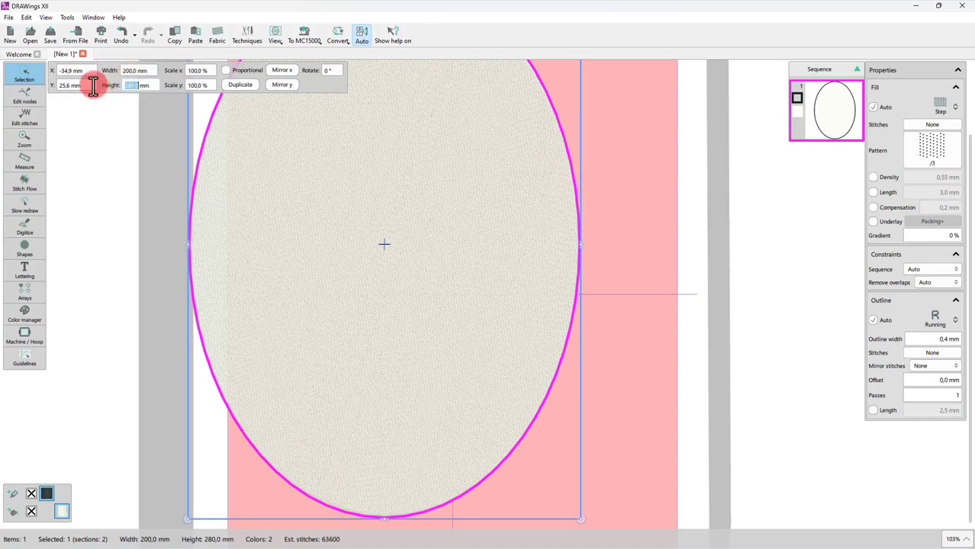
left_click(277, 38)
left_click(322, 88)
- Convert the ellipse to curves and select its two middle side nodes
right_click(348, 122)
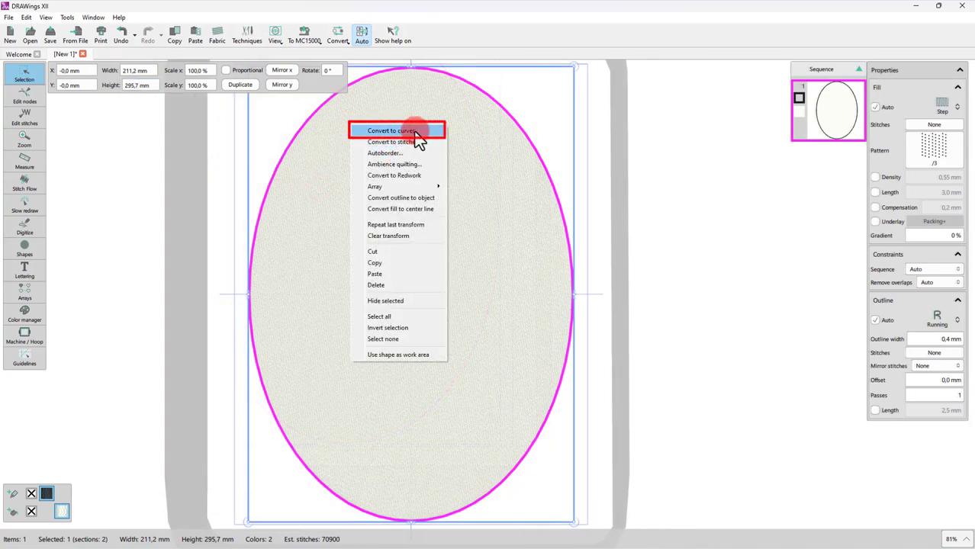
left_click(416, 135)
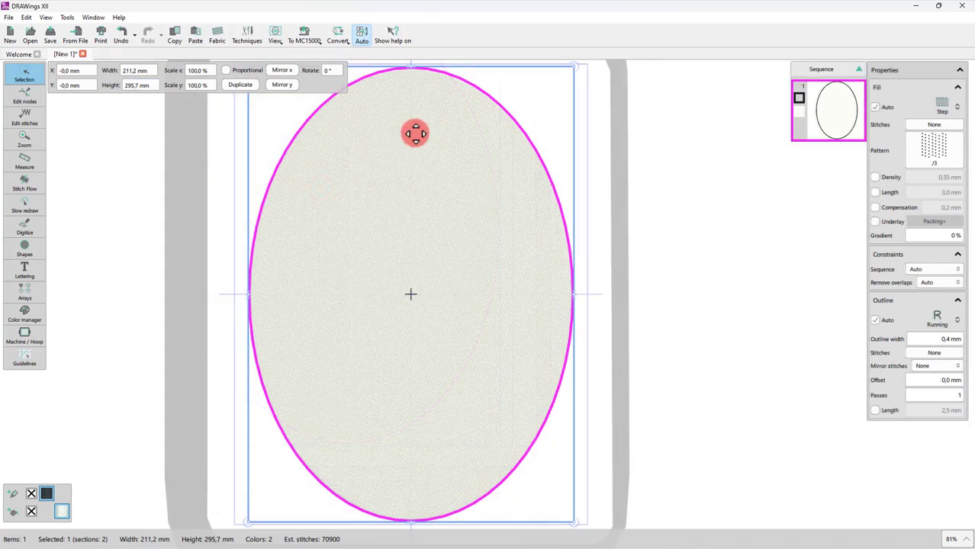
left_click(187, 211)
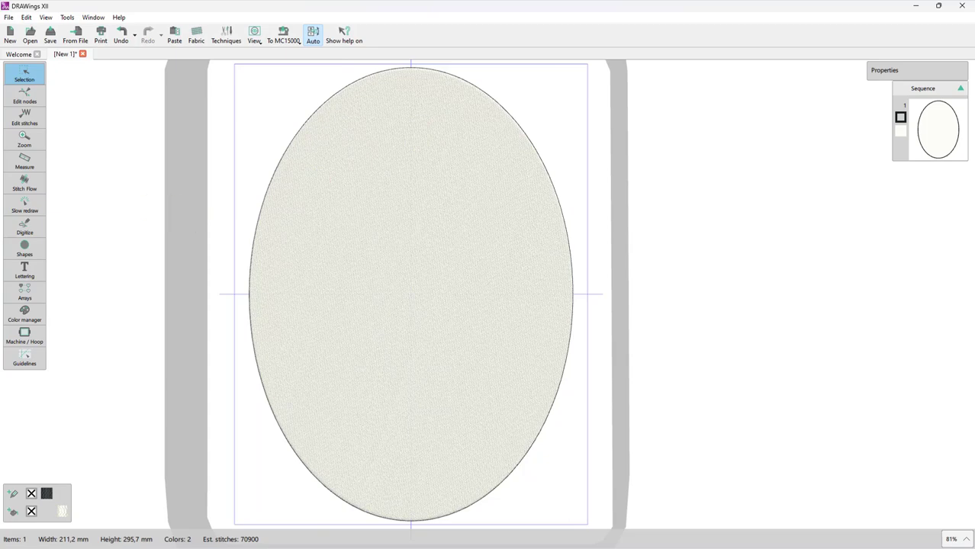
left_click(305, 330)
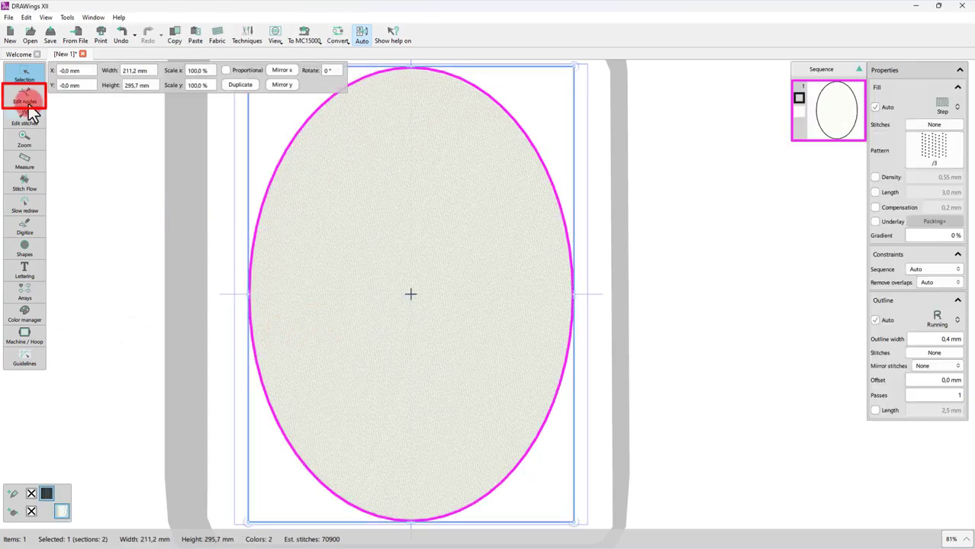
left_click(25, 99)
mouse_move(234, 276)
left_mouse_down()
mouse_move(424, 324)
mouse_move(582, 316)
left_mouse_up()
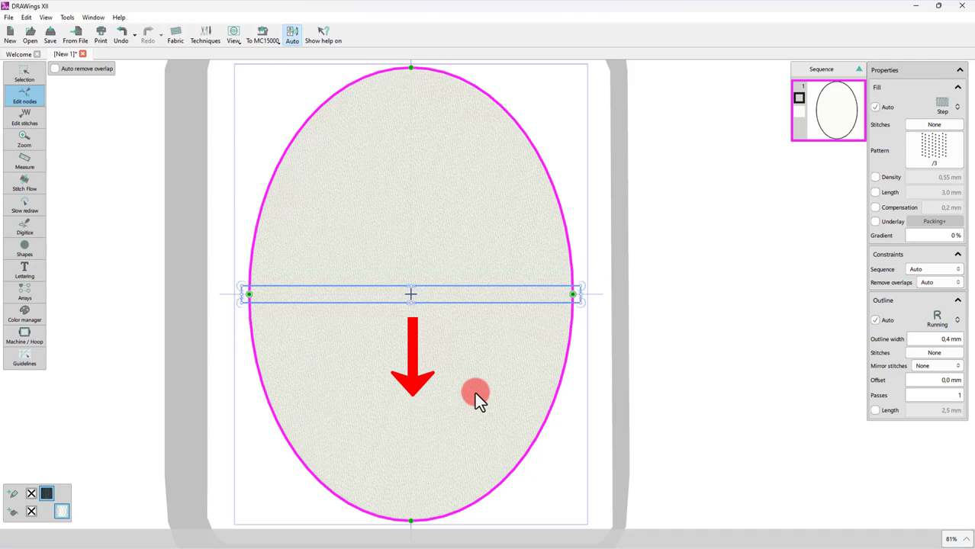
- Show the grid and drag the middle nodes down to form the egg shape
left_click(233, 34)
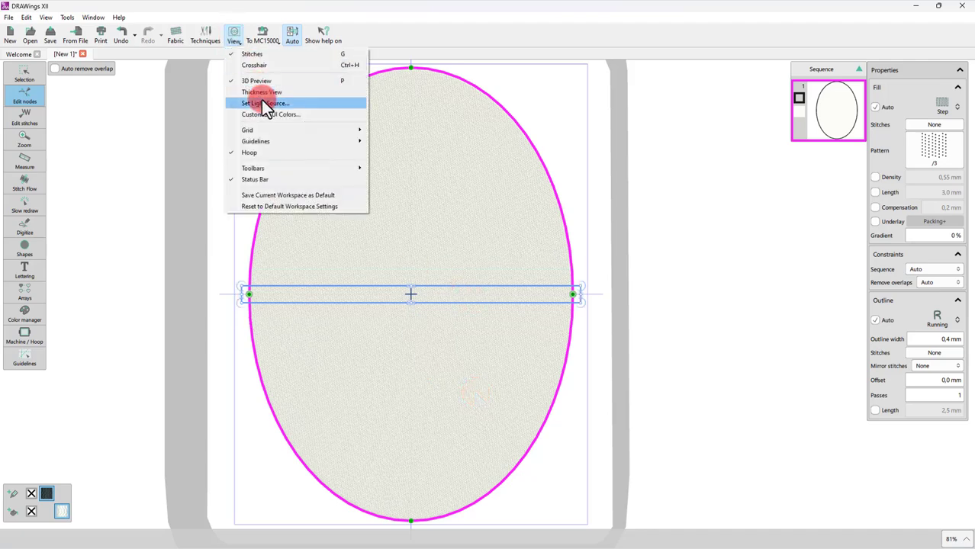
mouse_move(268, 130)
left_click(388, 133)
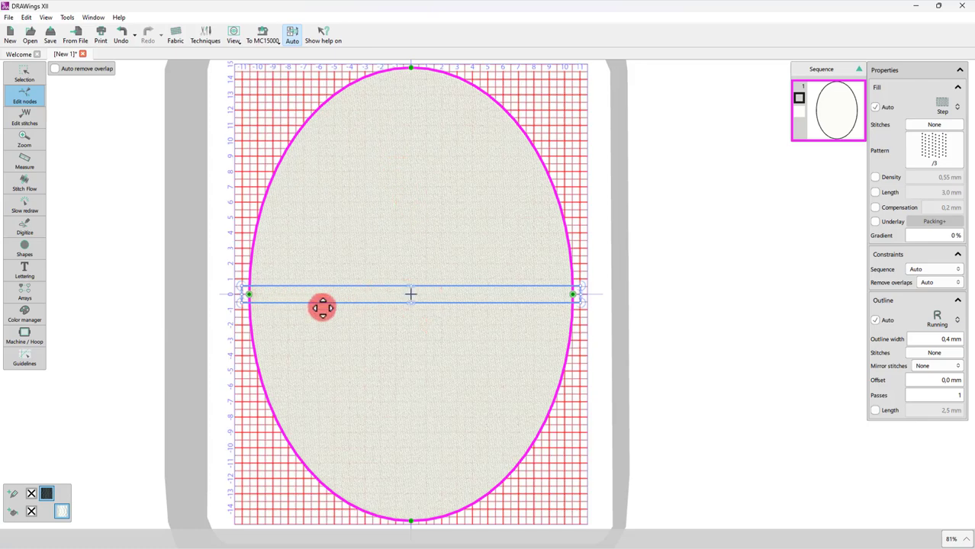
left_click_drag(322, 312, 324, 363)
left_click(23, 76)
left_click(164, 220)
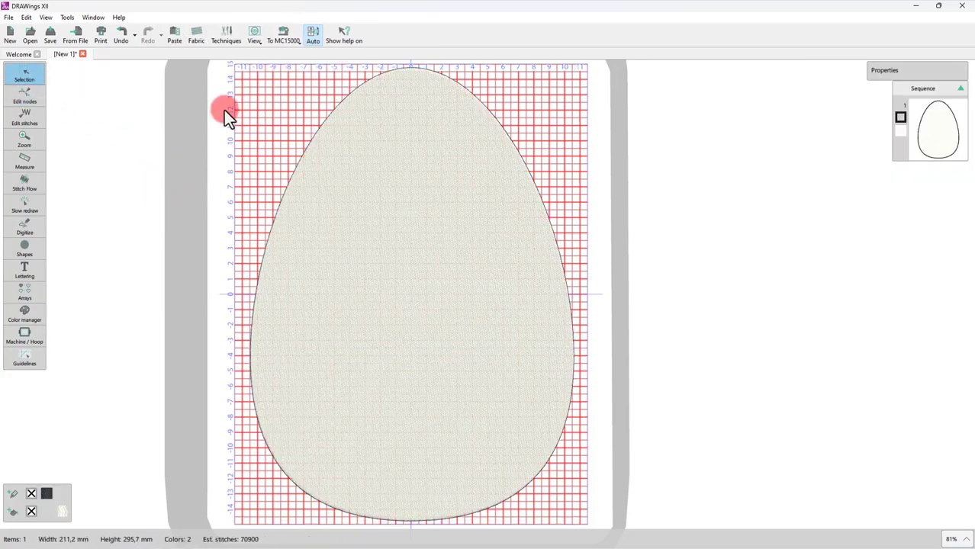
left_click(437, 280)
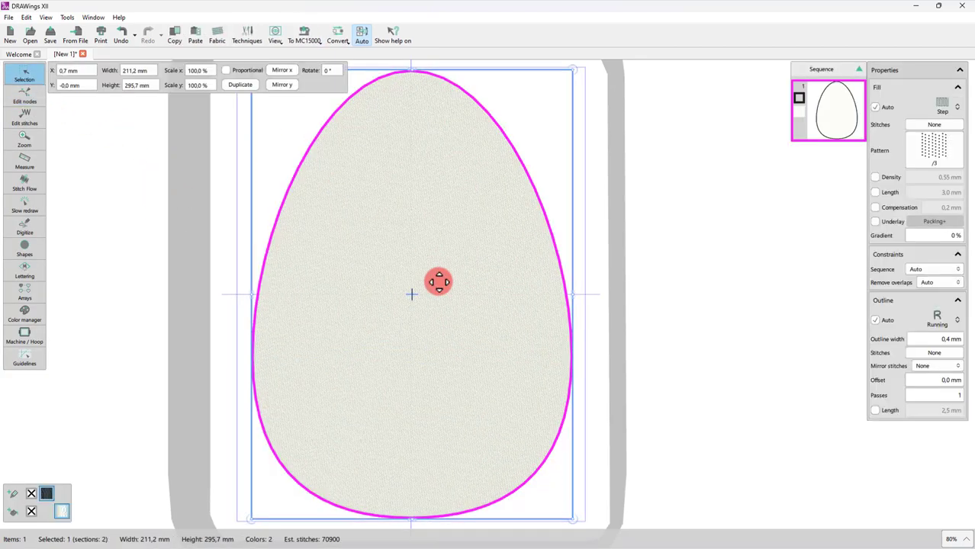
- Draw a rectangle across the egg with the Rectangle shape
left_click(28, 252)
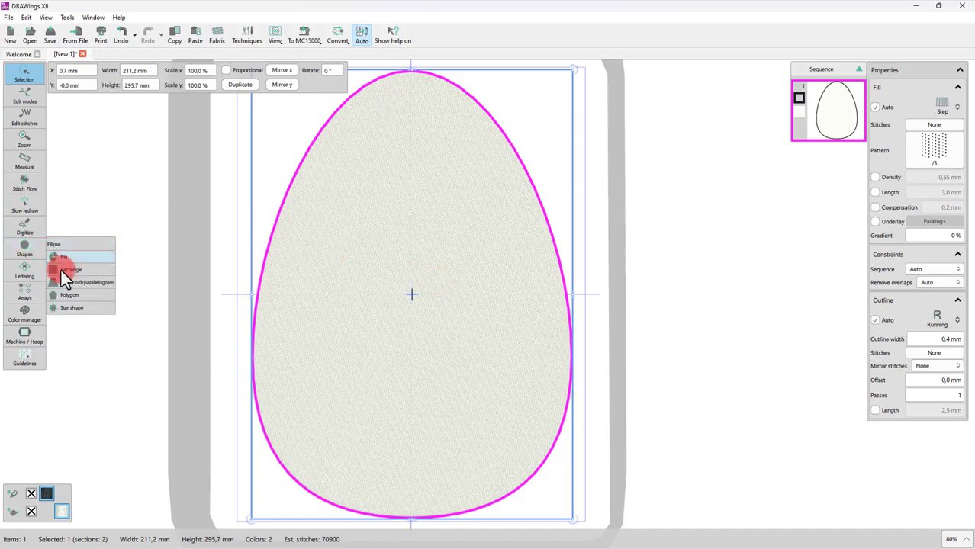
left_click(61, 270)
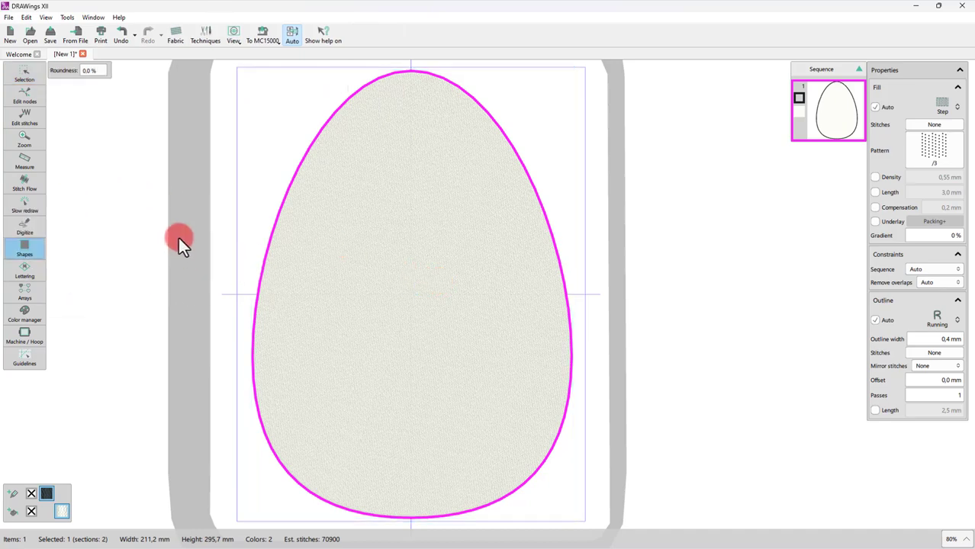
mouse_move(183, 241)
left_mouse_down()
mouse_move(359, 344)
mouse_move(641, 377)
left_mouse_up()
key("Escape")
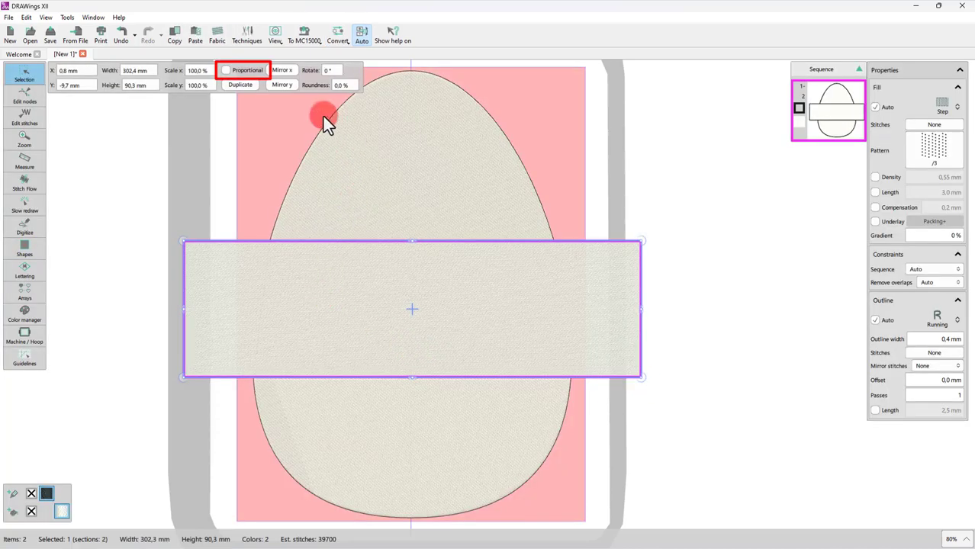
- Set the band's width to 300 mm and its vertical position to Y 0
double_click(135, 70)
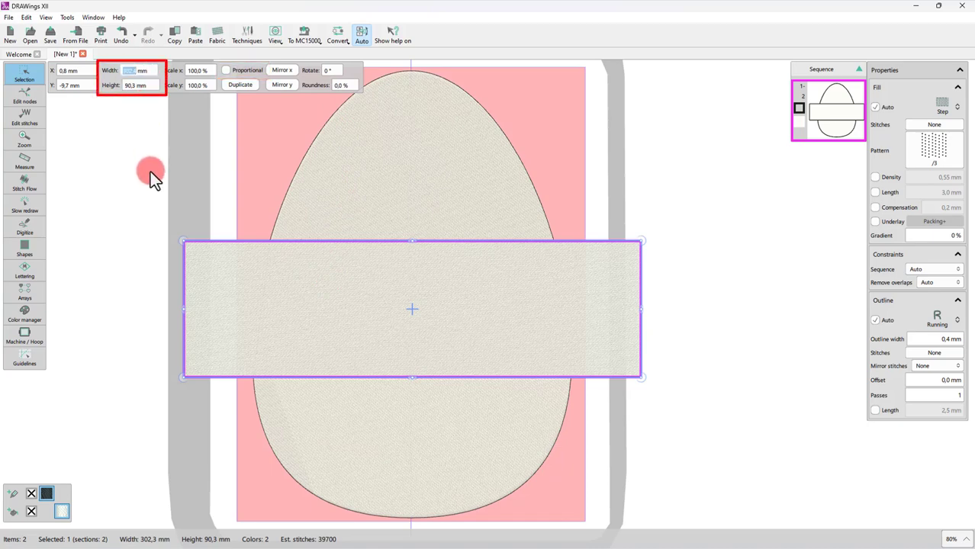
type("300")
key("Tab")
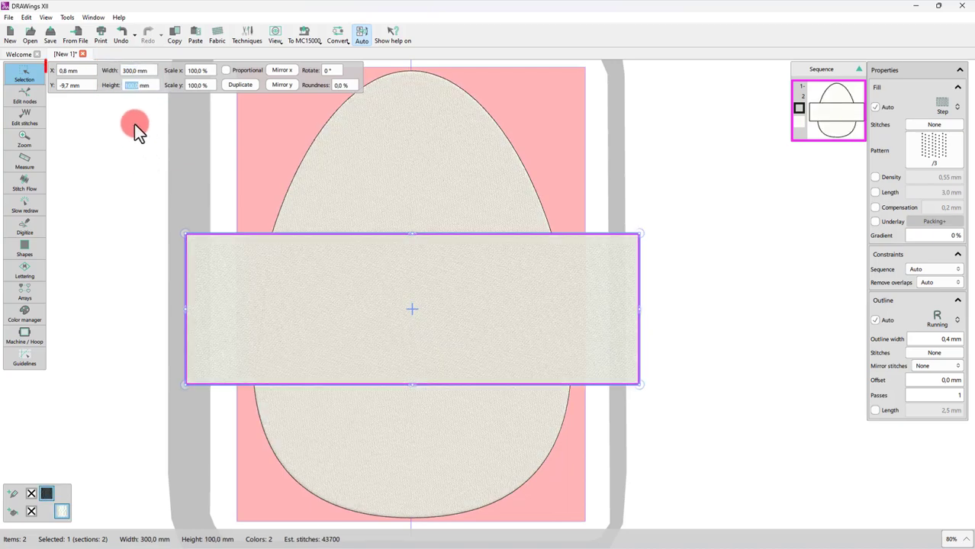
left_click(82, 85)
type("0")
key("Return")
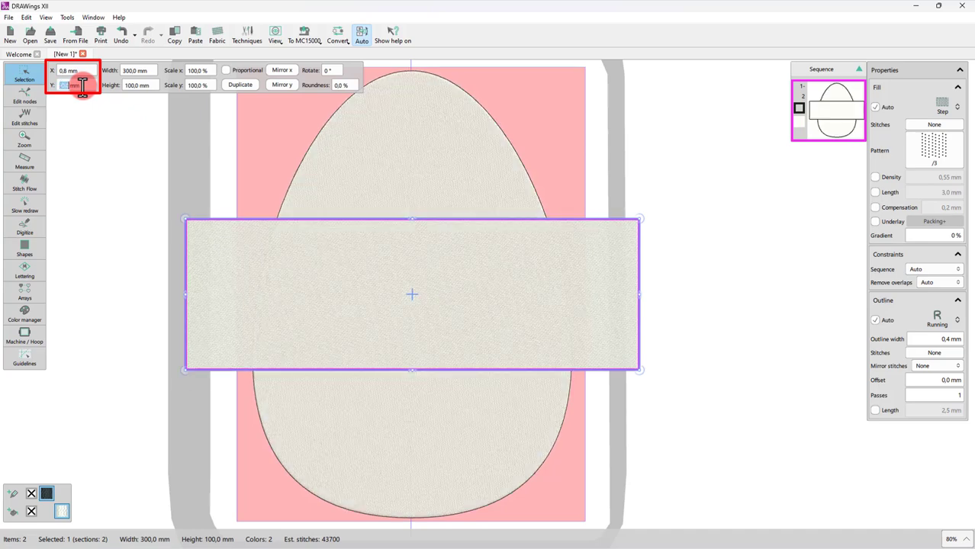
left_click(67, 71)
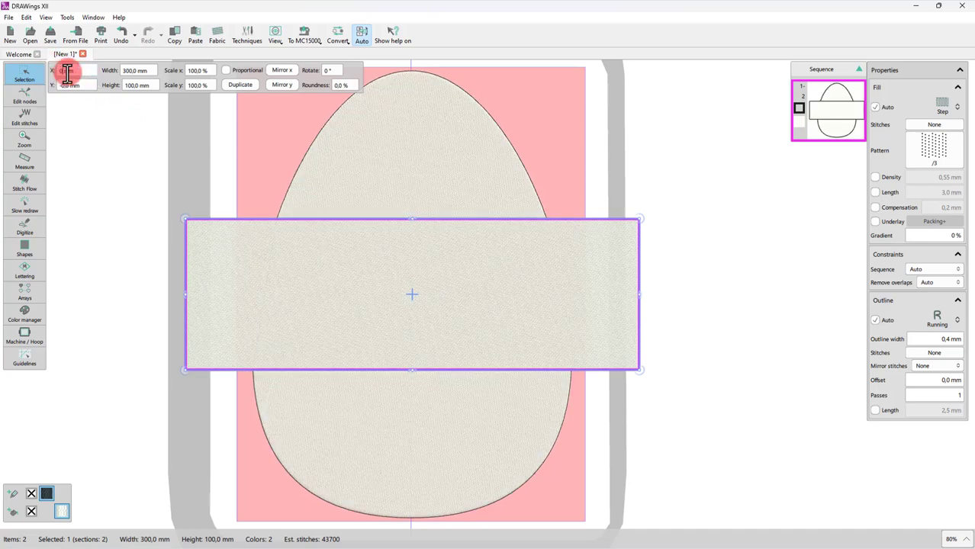
- Trim the rectangular band out of the egg using the shape-combining options
left_click(301, 132)
left_click(359, 145)
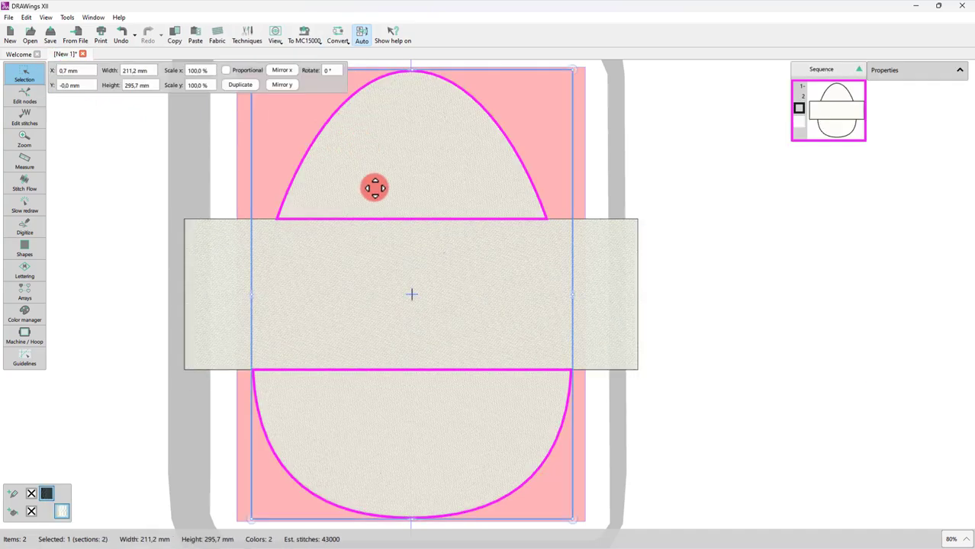
left_click(385, 247, "shift")
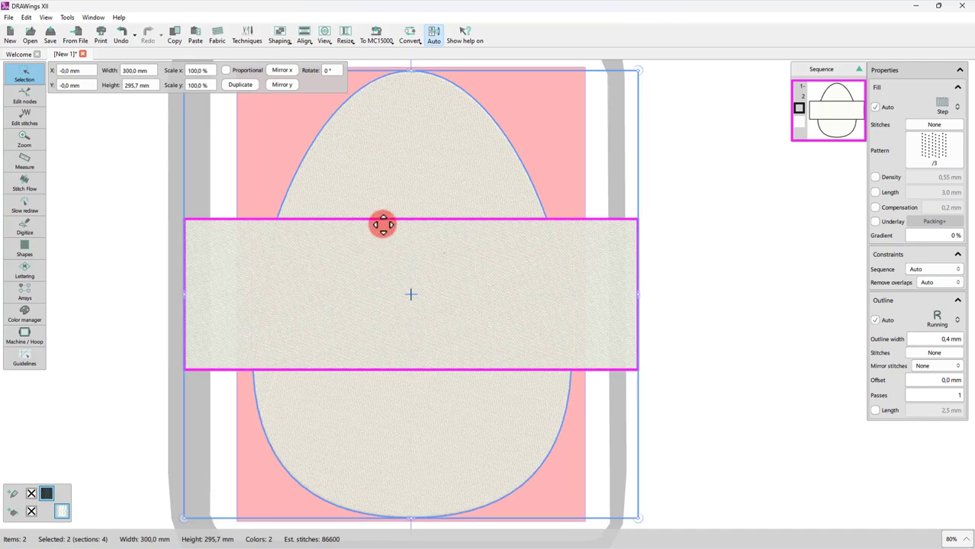
left_click(277, 34)
left_click(282, 65)
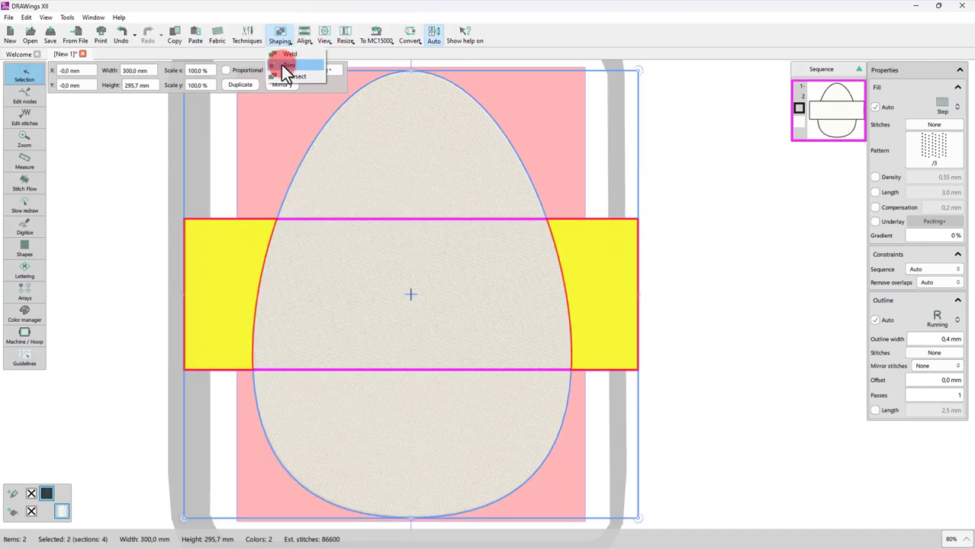
left_click(299, 171)
left_click(260, 193)
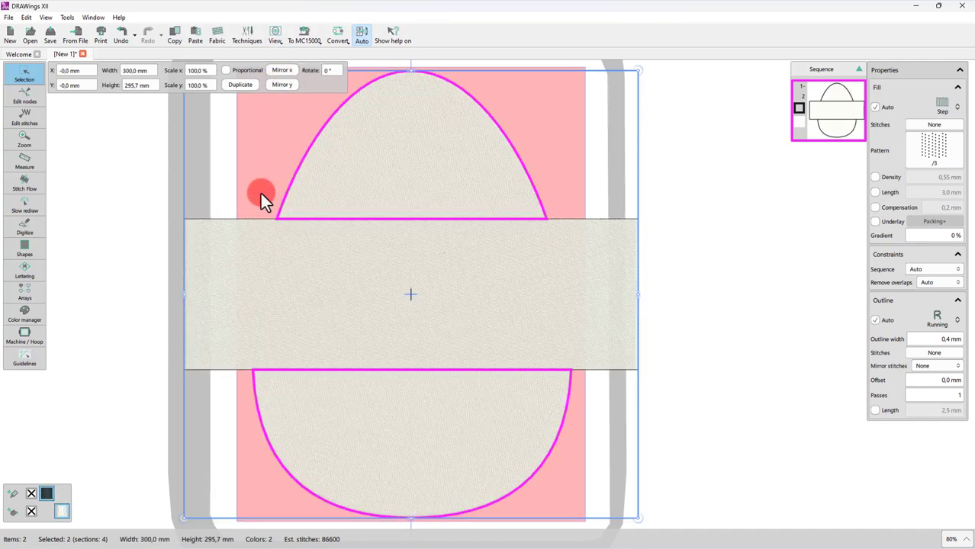
left_click(267, 249)
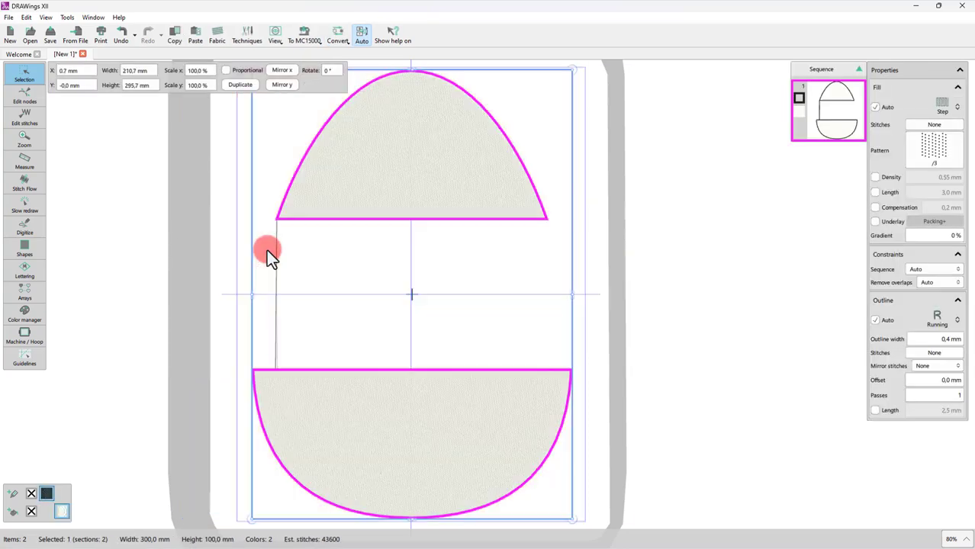
- Break apart the trimmed egg into separate top and bottom halves
left_click(333, 251)
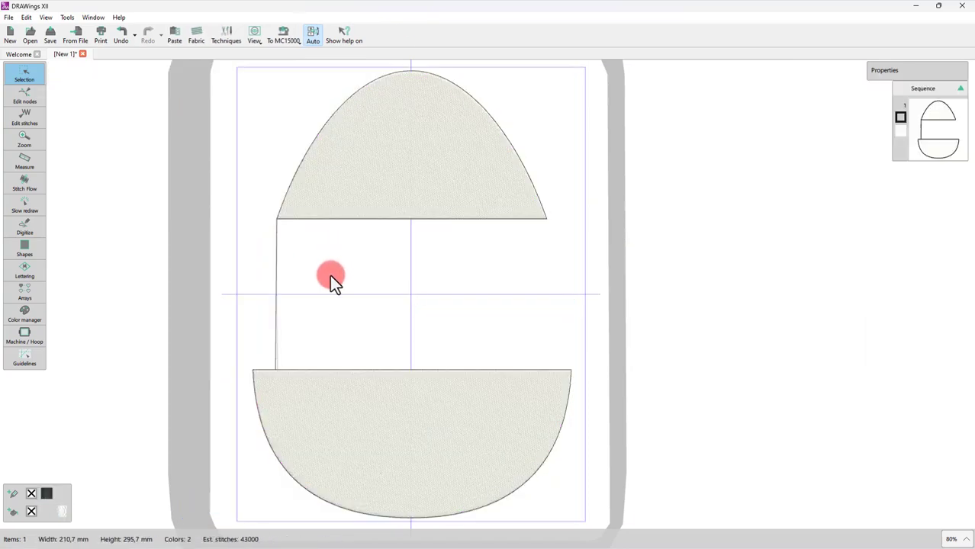
left_click(335, 196)
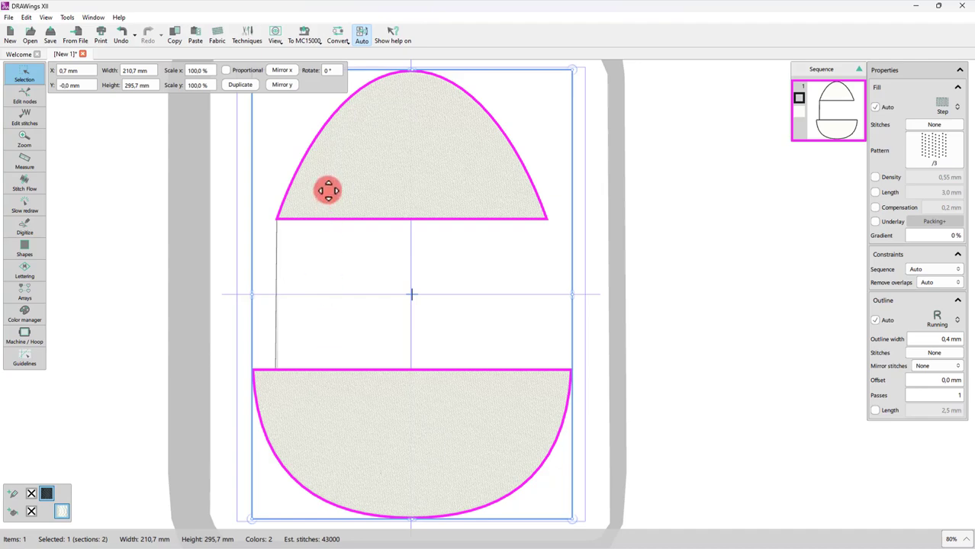
right_click(329, 155)
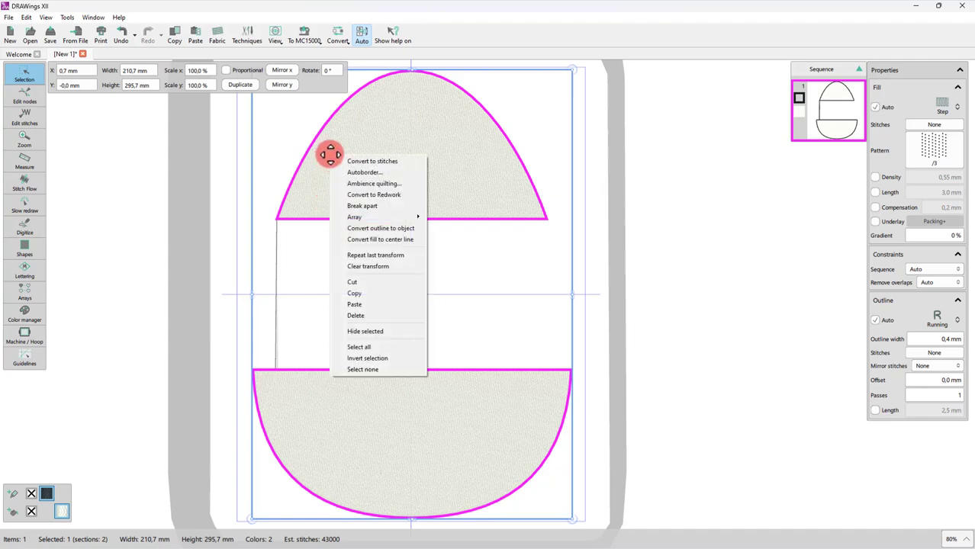
left_click(357, 206)
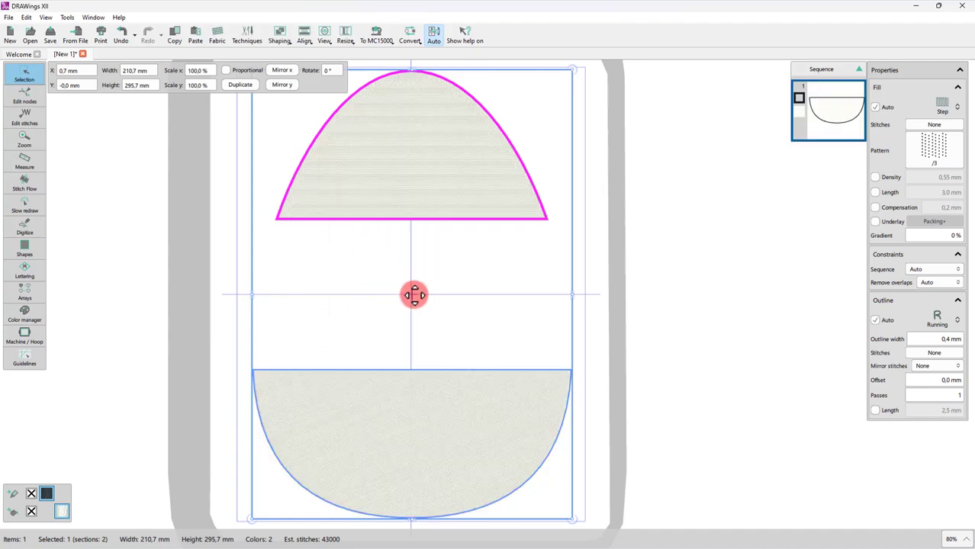
left_click(479, 389)
left_click(475, 312)
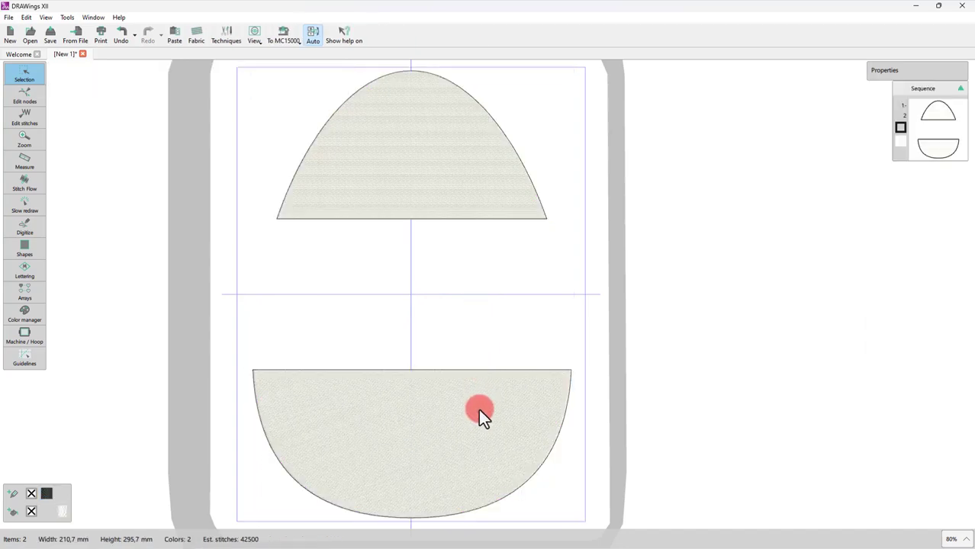
left_click(479, 409)
left_click(450, 218)
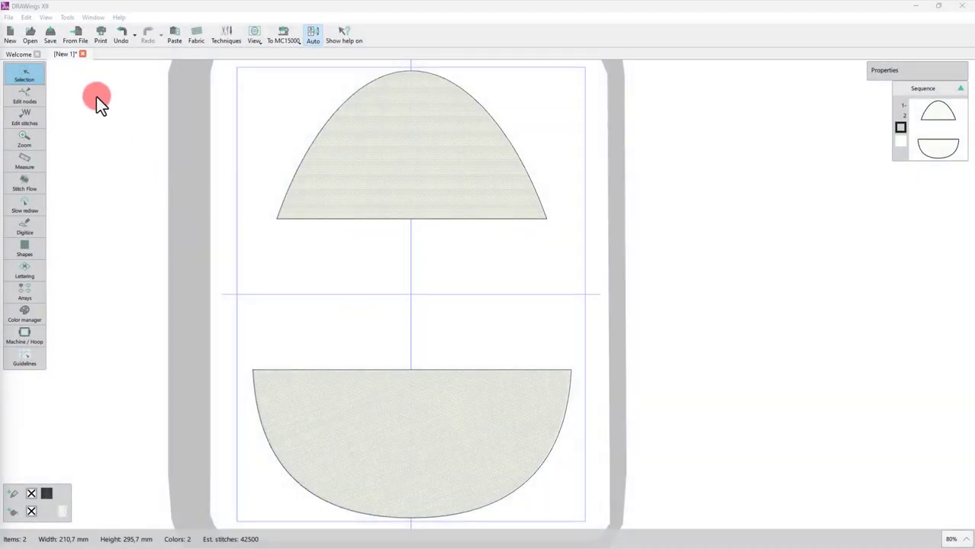
- Insert the Floral60 butterfly clipart and place it between the egg halves
left_click(67, 17)
mouse_move(137, 105)
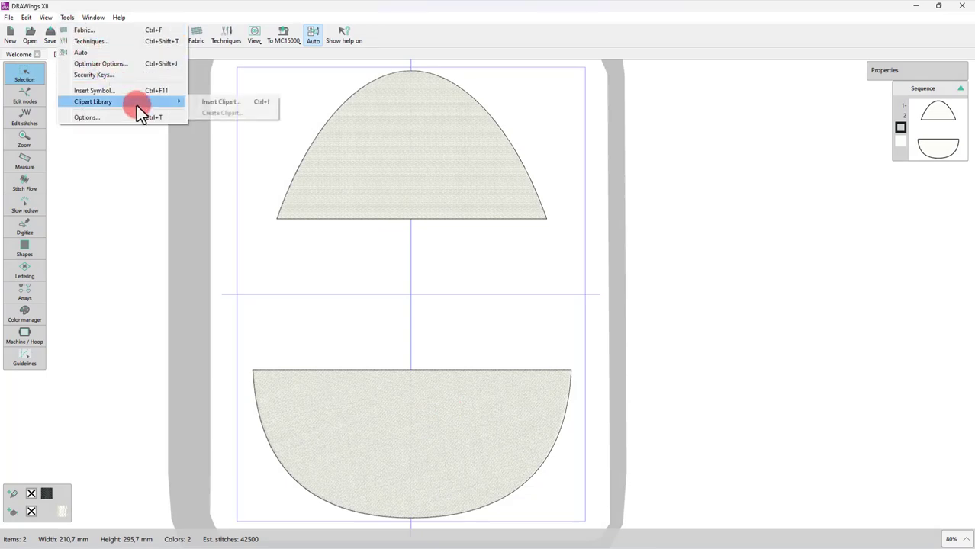
left_click(224, 104)
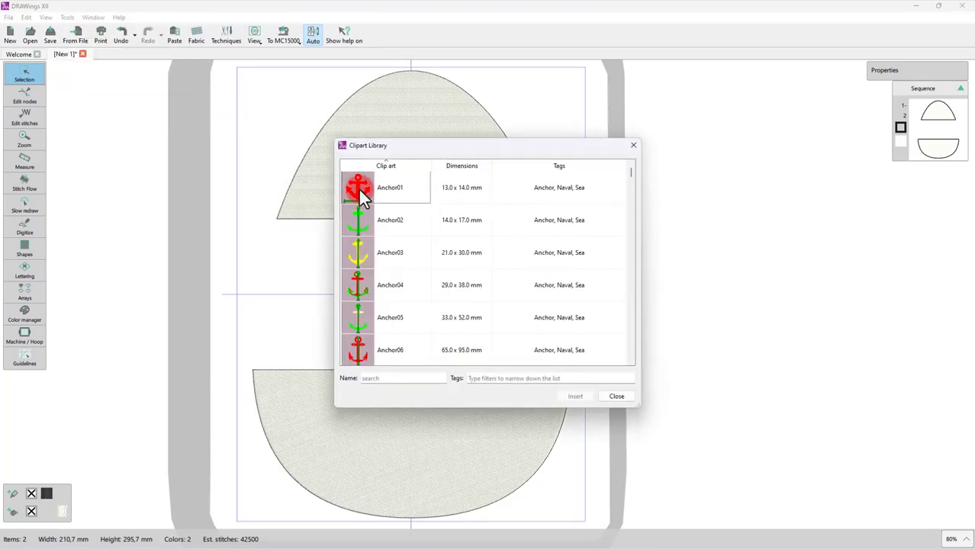
left_click(388, 378)
type("Floral60")
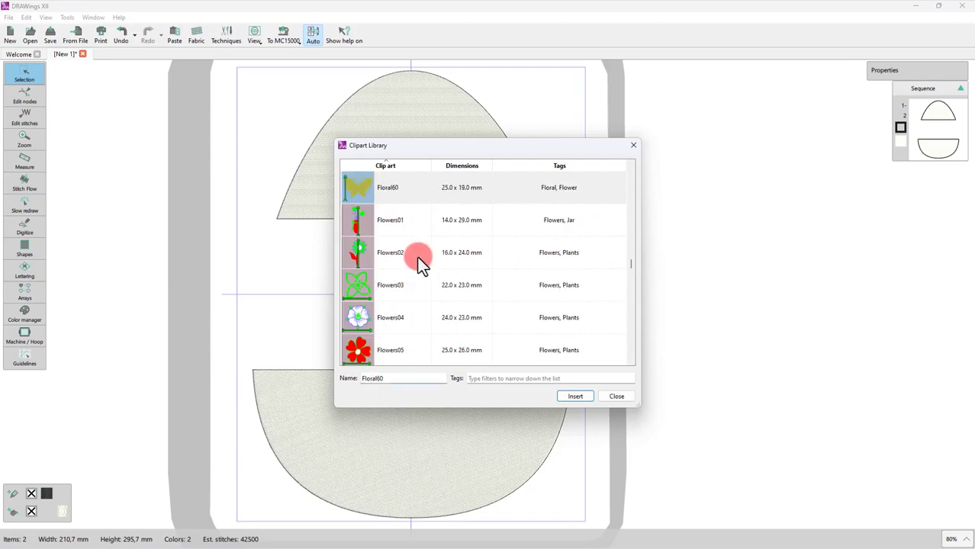
left_click(388, 189)
left_click(575, 399)
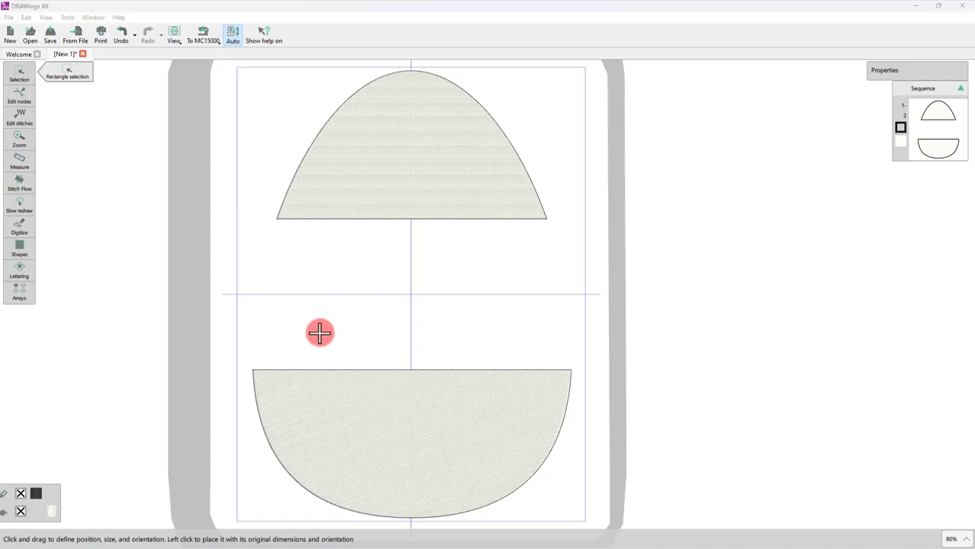
left_click(320, 332)
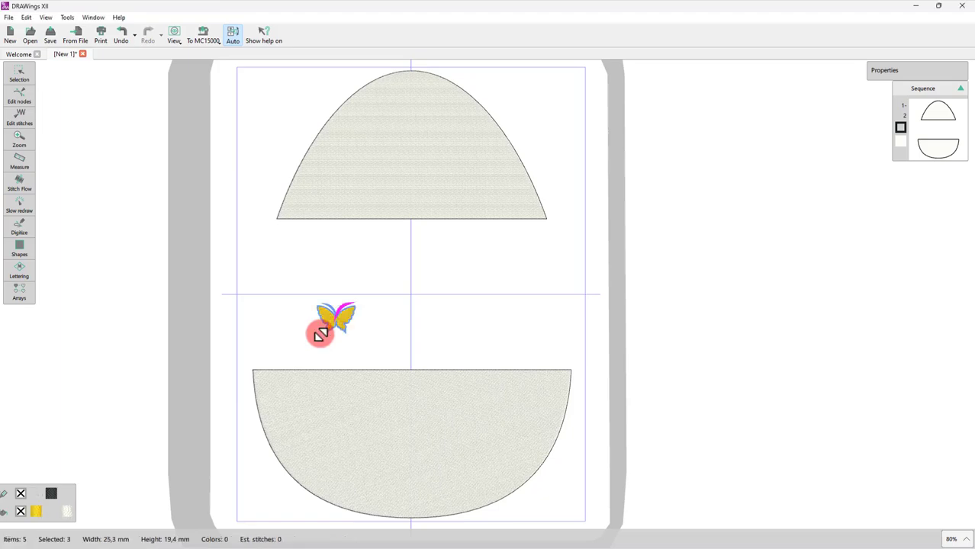
- Lock proportions and set the butterfly's height to 27 mm
right_click(318, 334)
left_click(259, 279)
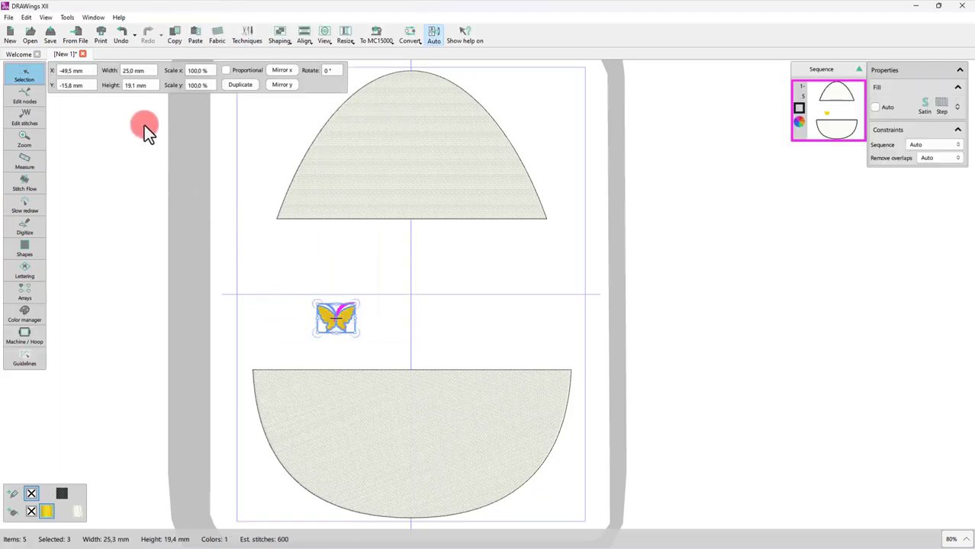
left_click(226, 70)
left_click(149, 90)
double_click(152, 99)
type("27")
key("Return")
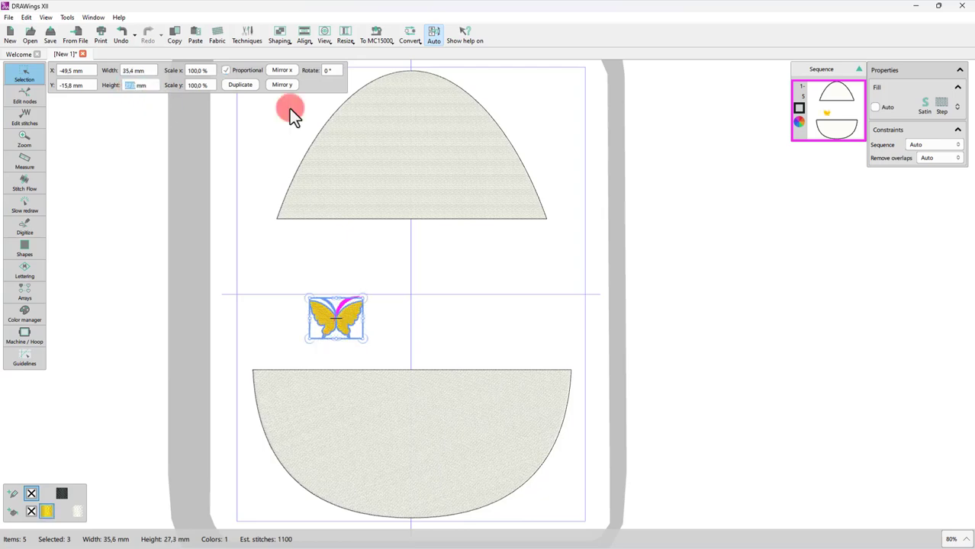
left_click(383, 343)
left_click(131, 70)
left_click(67, 17)
- Insert the Floral Leaf33 clipart beside the butterfly and shrink it to 25 mm tall
left_click(116, 100)
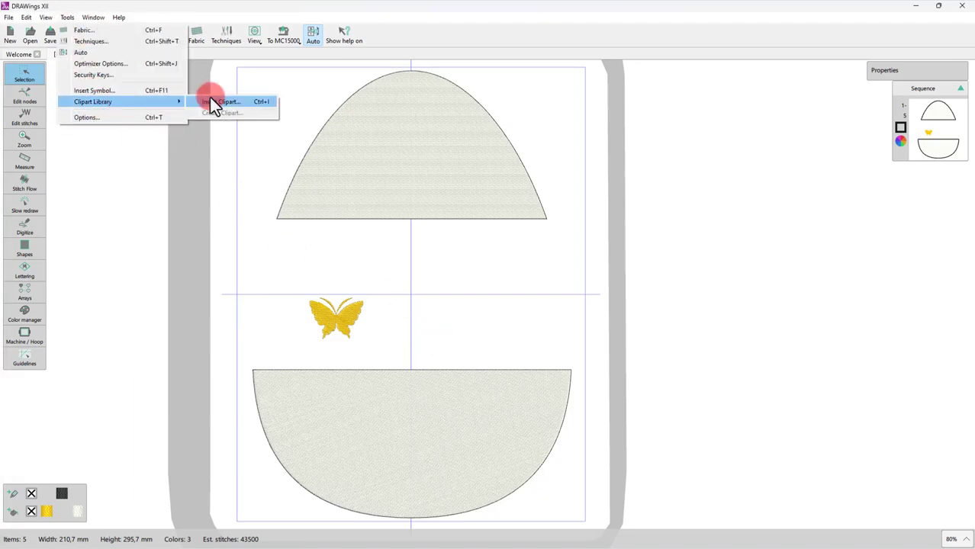
left_click(211, 97)
left_click(391, 378)
type("Floral Leaf33")
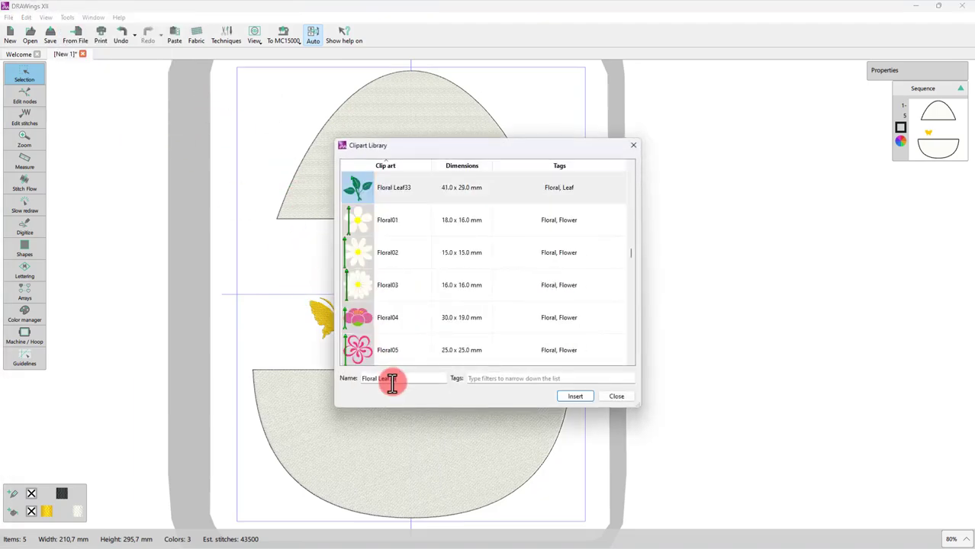
left_click(381, 189)
left_click(575, 395)
left_click(397, 350)
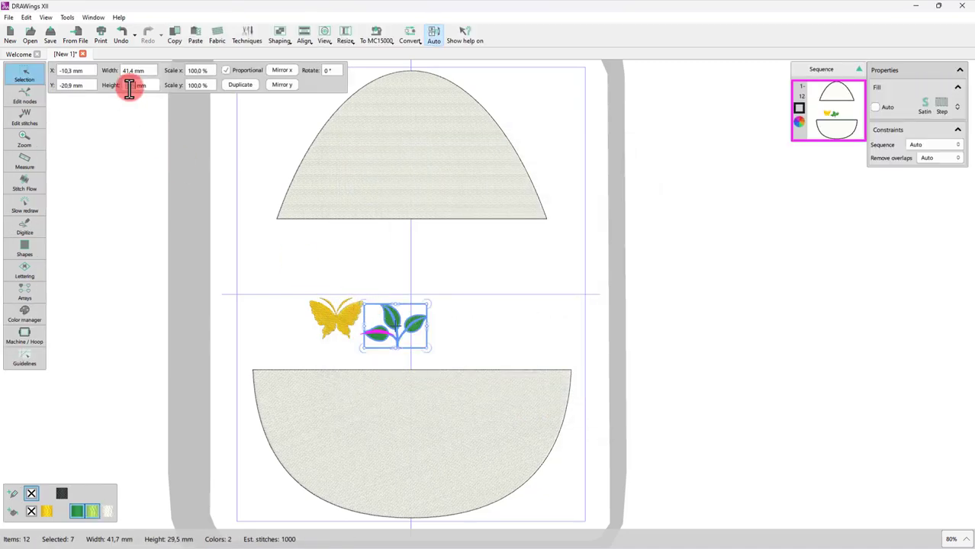
key("Return")
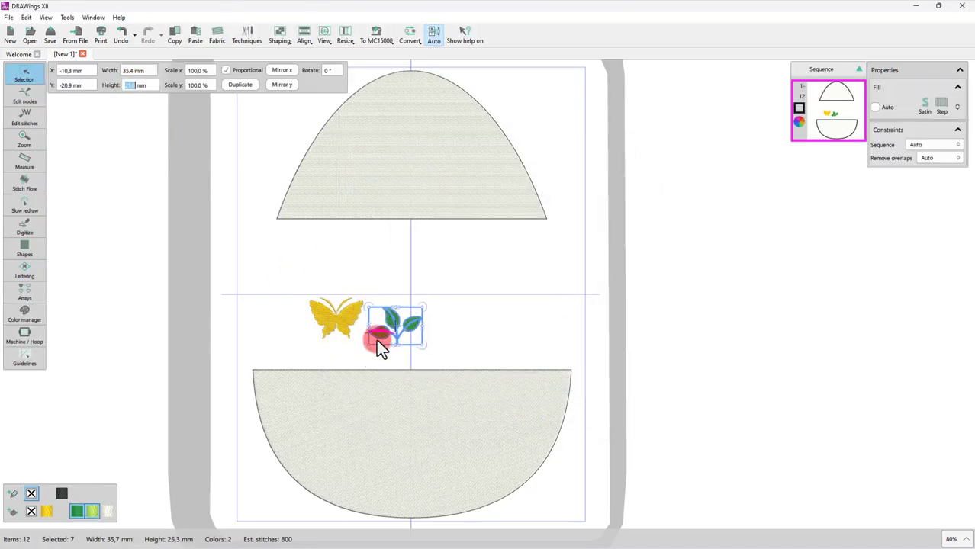
scroll(383, 342, "up", 3)
- Select the sprig's individual parts, including its pink accent, for removal
right_click(394, 309)
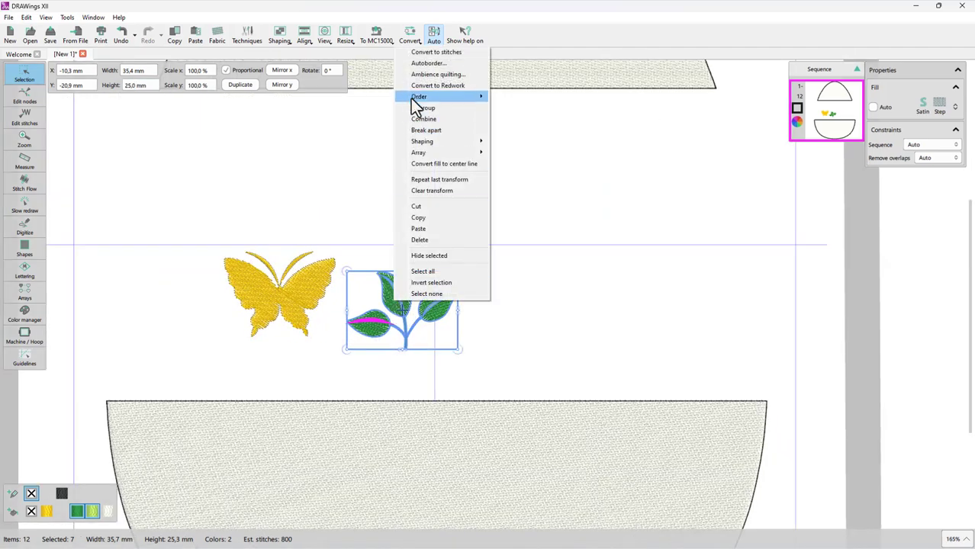
key("Escape")
left_click(510, 304)
left_click(444, 312)
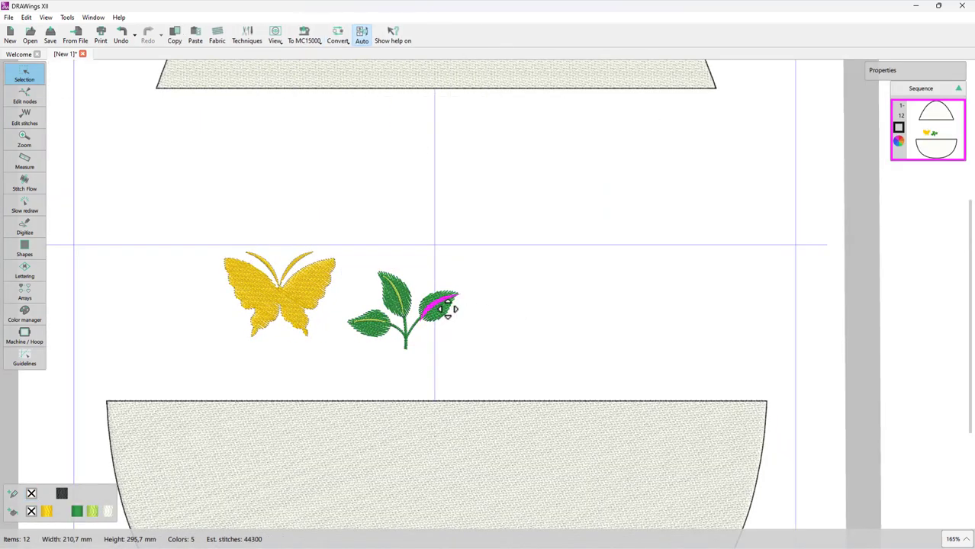
left_click(387, 299)
left_click(372, 328)
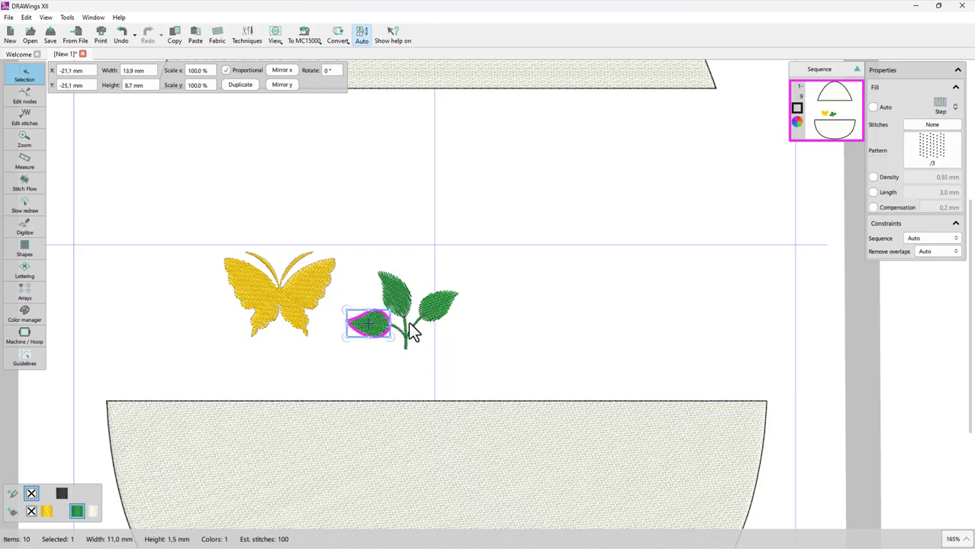
left_click_drag(354, 354, 332, 359)
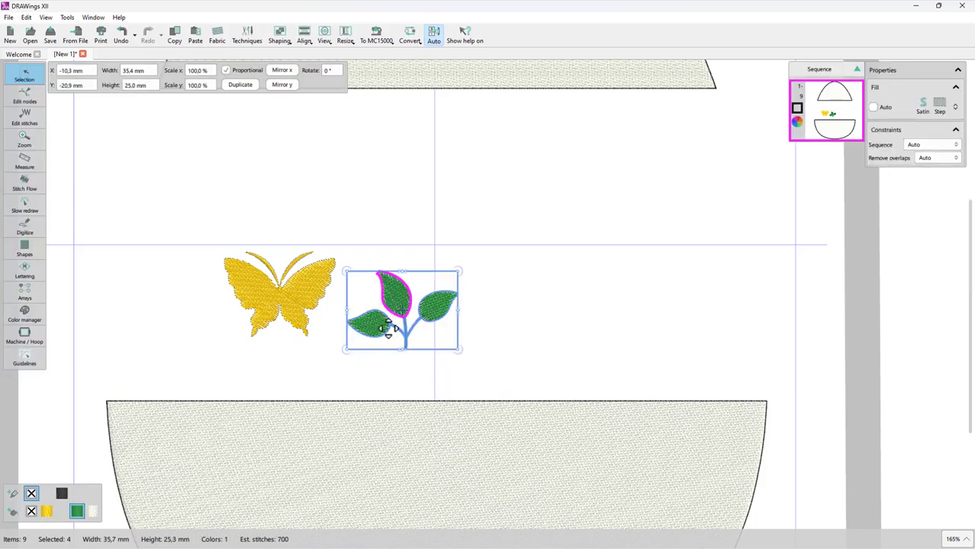
right_click(386, 328)
left_click(521, 347)
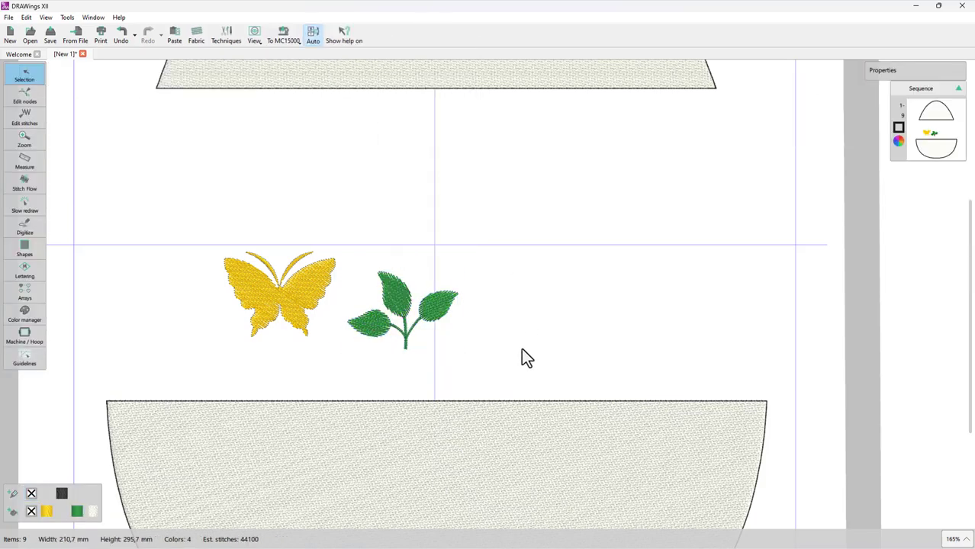
- Insert the Floral Leaf14 clover above the butterfly and shrink it
left_click(67, 17)
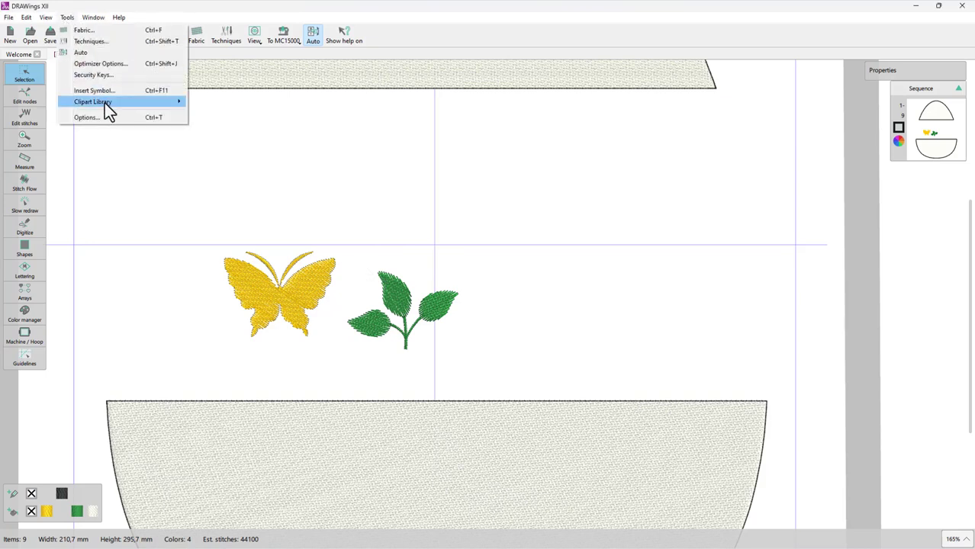
mouse_move(107, 102)
left_click(202, 106)
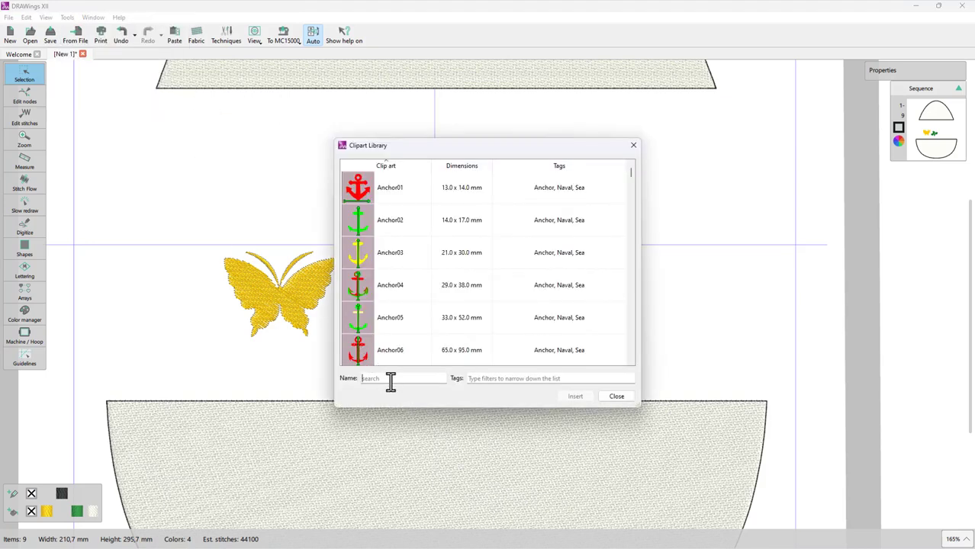
type("Floral Leaf14")
left_click(397, 191)
left_click(574, 396)
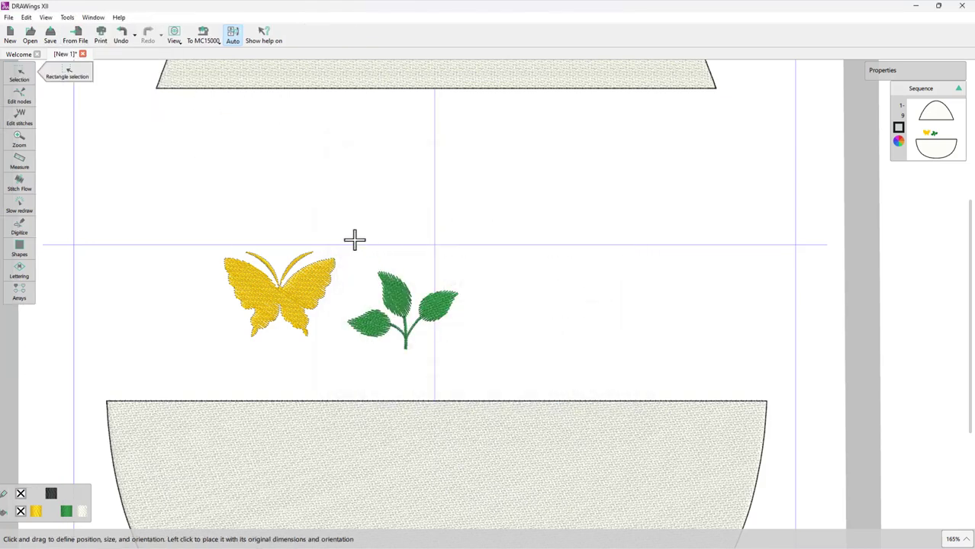
left_click(305, 233)
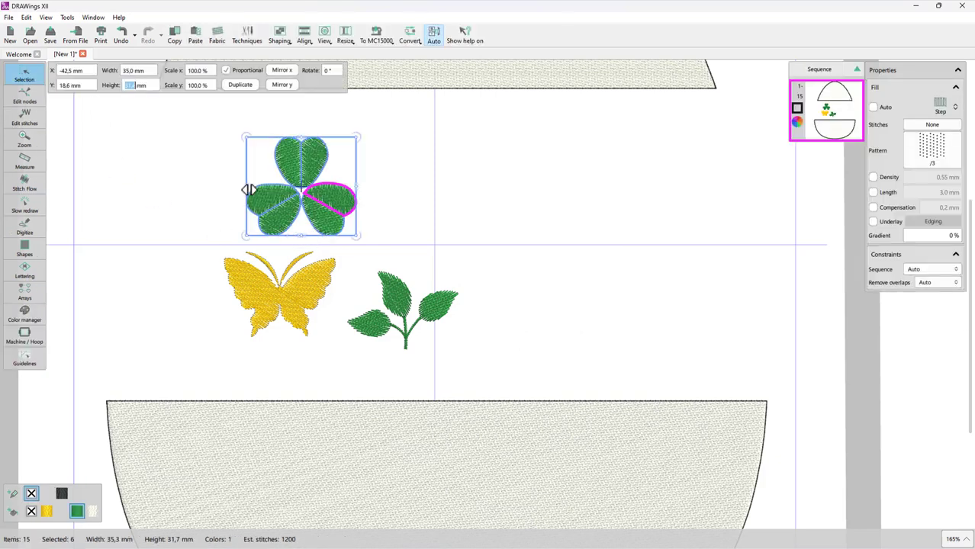
key("ctrl+z")
left_click(386, 200)
- Insert the yellow Floral48 flower to the left of the clover
key("ctrl+l")
type("Floral48")
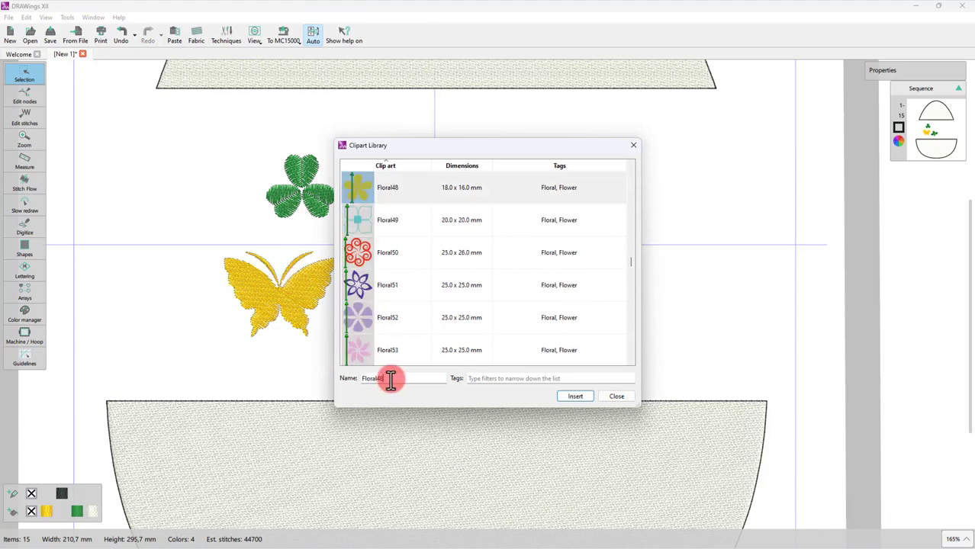
left_click(388, 187)
key("Return")
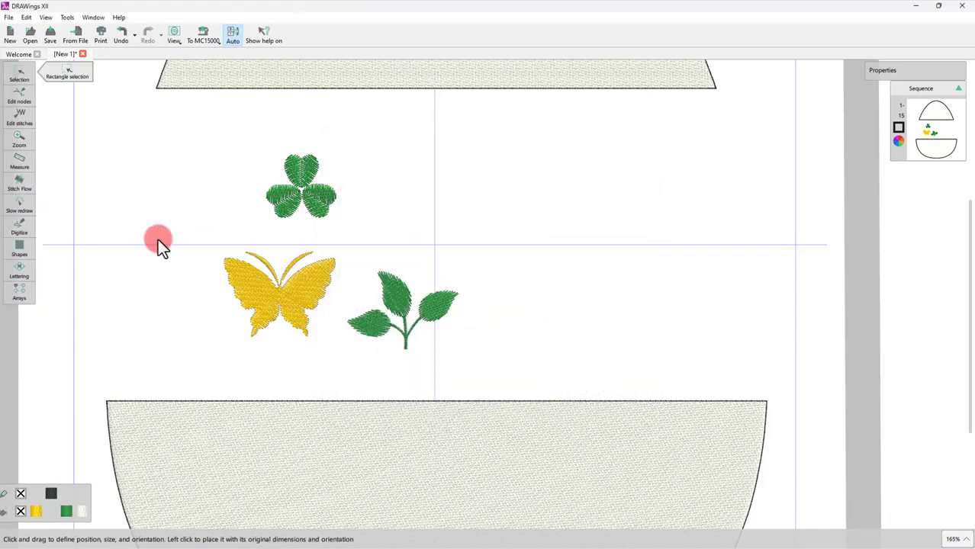
left_click(164, 243)
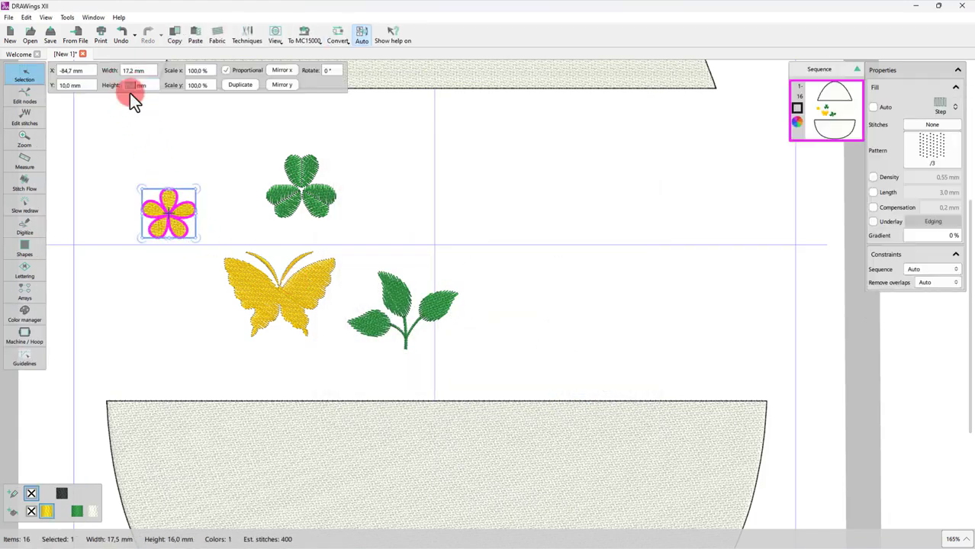
left_click(169, 267)
- Insert a white Floral01 flower below the yellow one, sized to 20 mm tall
key("ctrl+l")
left_click(381, 379)
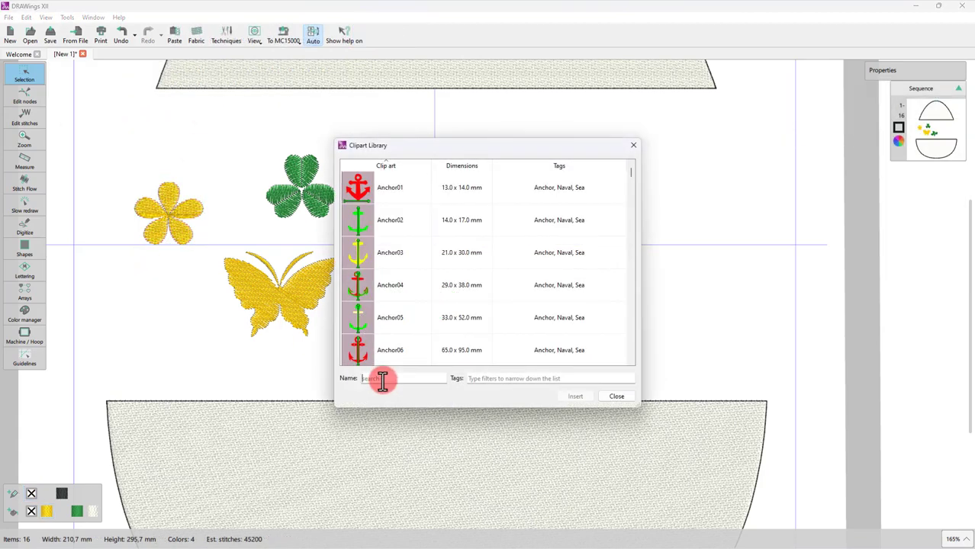
type("Floral48")
key("BackSpace")
key("BackSpace")
type("0")
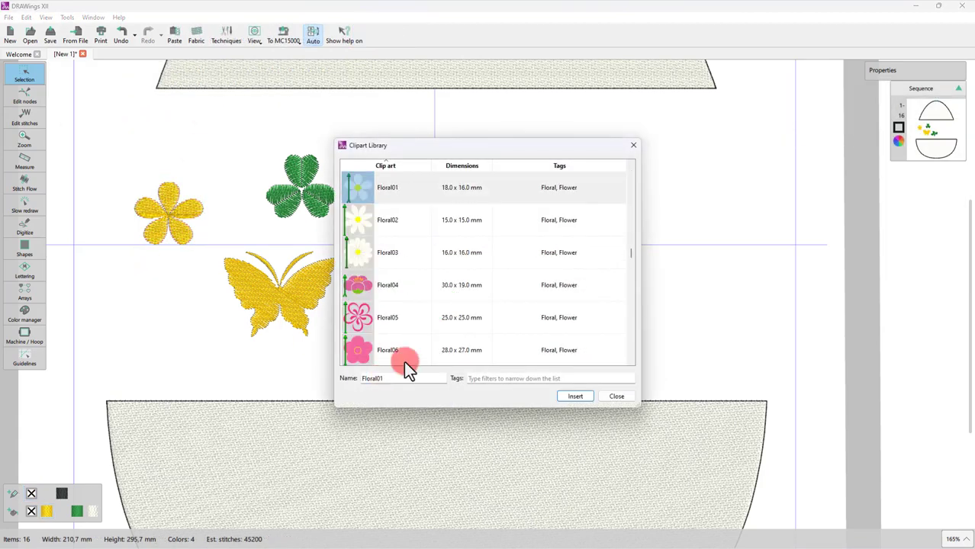
left_click(386, 192)
left_click(575, 396)
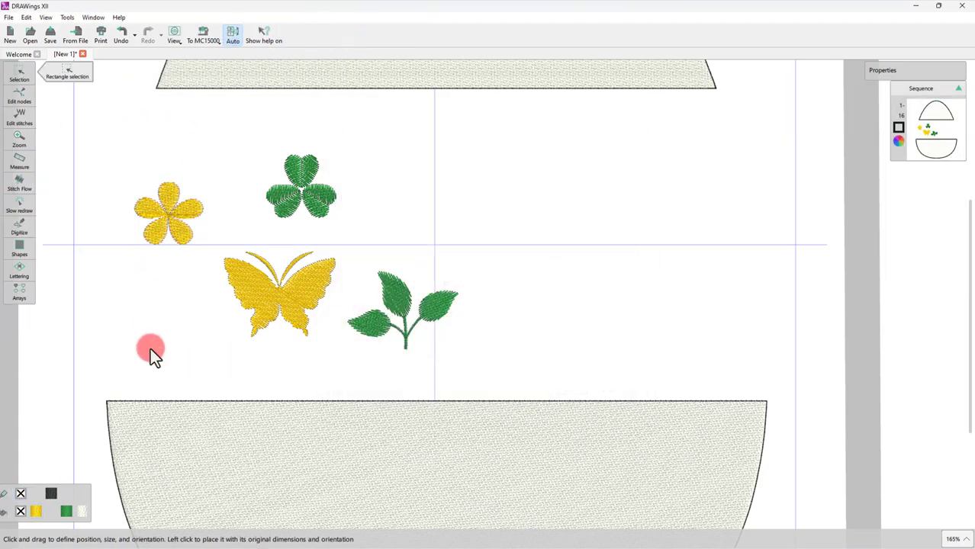
left_click(164, 352)
left_click(135, 84)
type("20")
key("Return")
- Add another Floral01 daisy above the yellow flower and enlarge it to about 23 mm
key("ctrl+l")
left_click(393, 377)
type("Floral02")
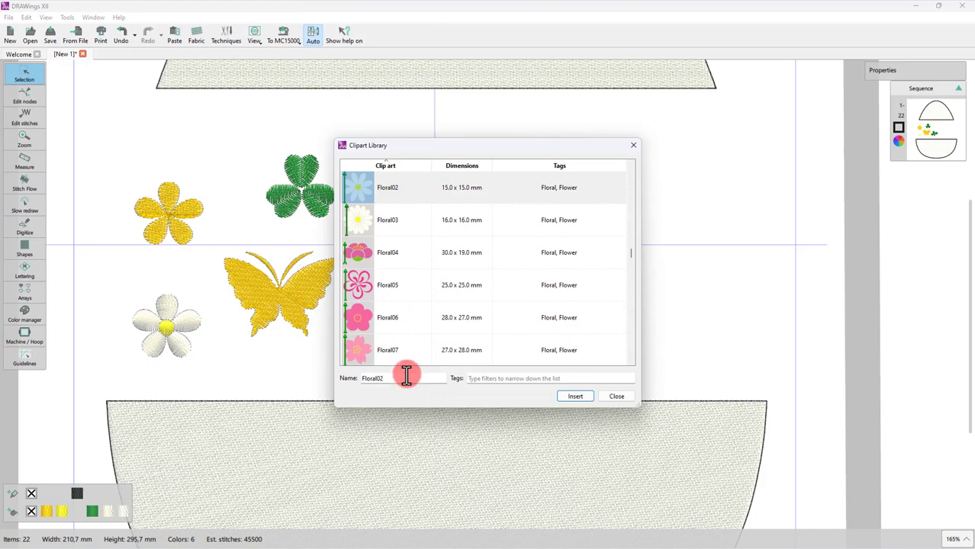
left_click(370, 191)
left_click(568, 397)
left_click(207, 178)
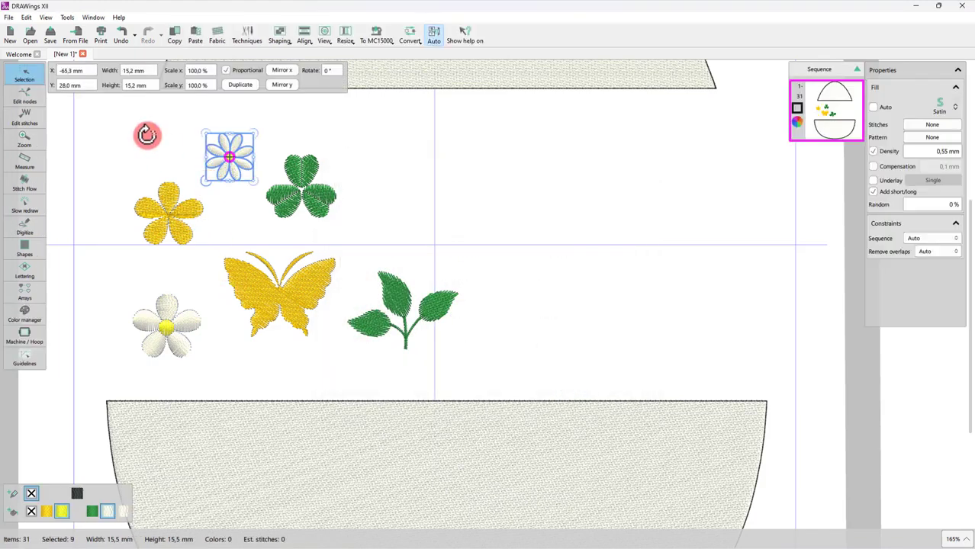
type("2")
key("Return")
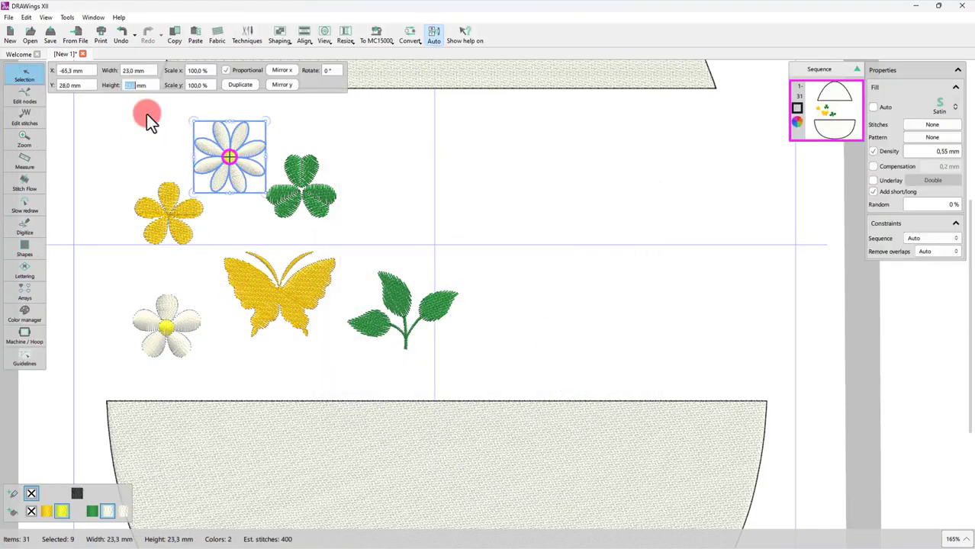
left_click(363, 176)
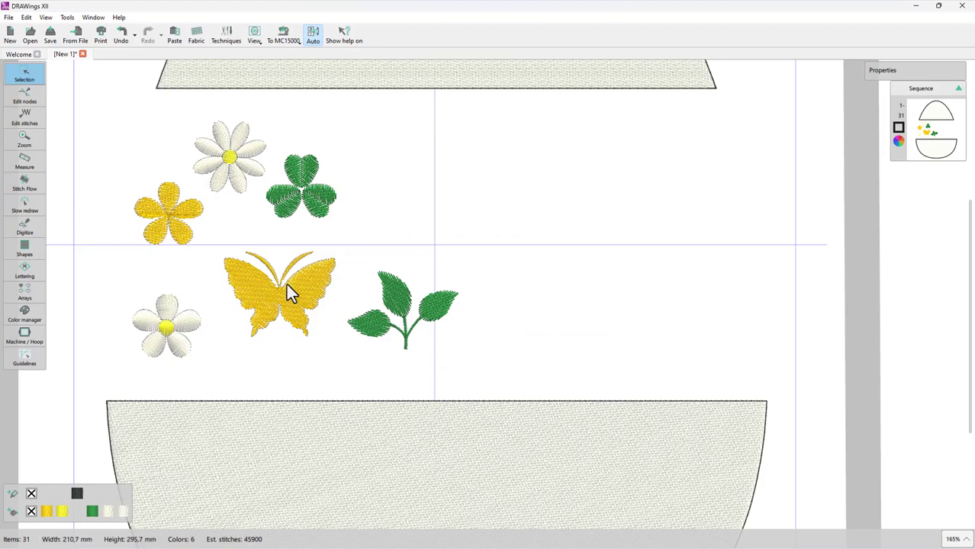
- Deselect the white daisy and switch to the Stitch Flow tool with Divide ticked
right_click(232, 172)
key("Escape")
left_click(267, 221)
scroll(206, 141, "up", 5)
left_click(25, 183)
left_click(220, 155)
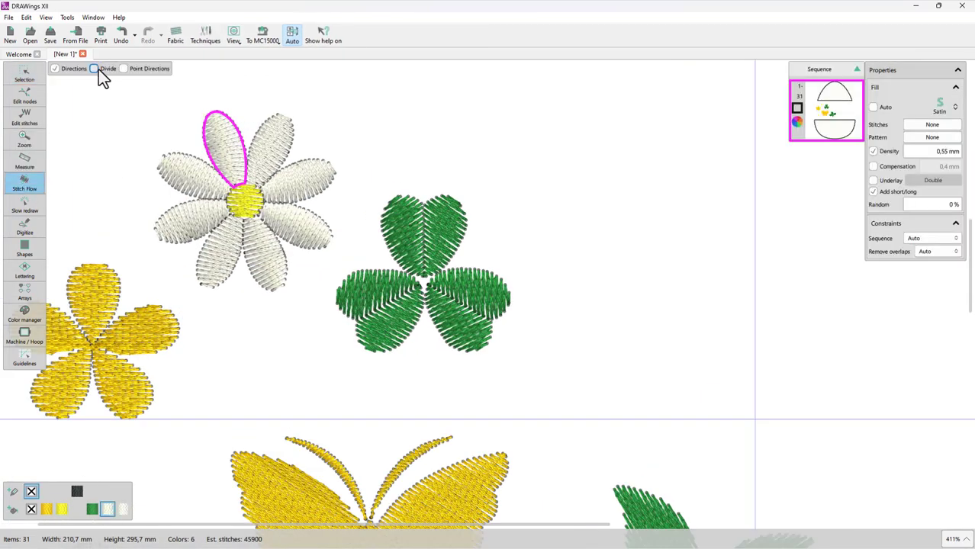
- Draw tip-to-centre flow lines across the upper-right, right and lower petals
left_click_drag(284, 118, 254, 194)
left_click(334, 172)
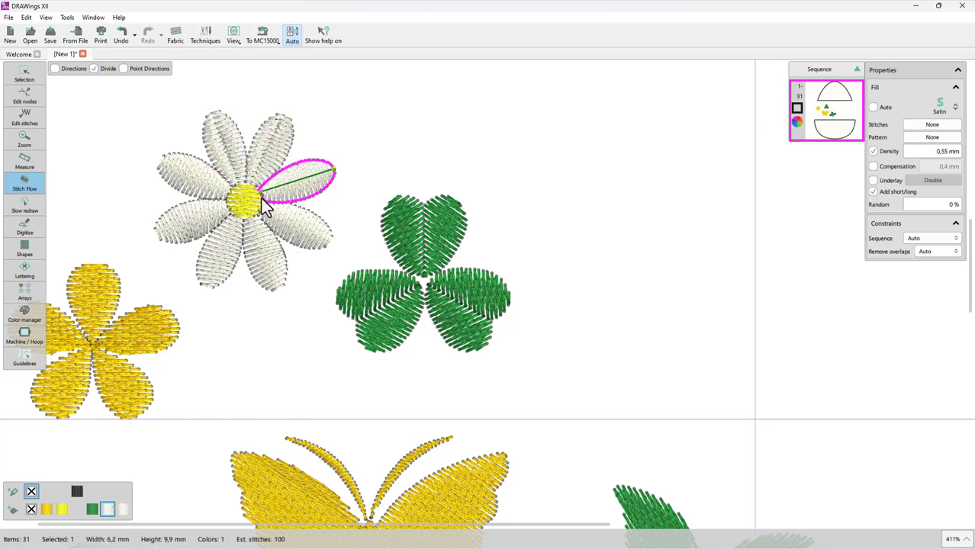
left_click_drag(330, 242, 261, 210)
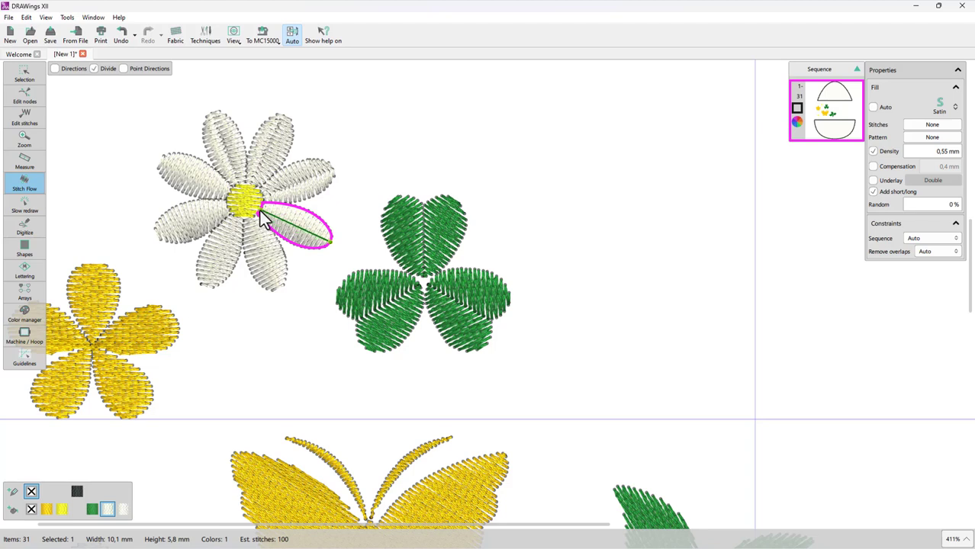
left_click(278, 289)
left_click_drag(278, 289, 250, 227)
left_click(212, 288)
- Re-flow the lower-left, left and upper-left petals, undo the last two edits, and return to Selection
left_click_drag(207, 287, 243, 223)
left_click(166, 233)
left_click_drag(165, 233, 229, 207)
left_click(162, 164)
left_click_drag(161, 165, 229, 196)
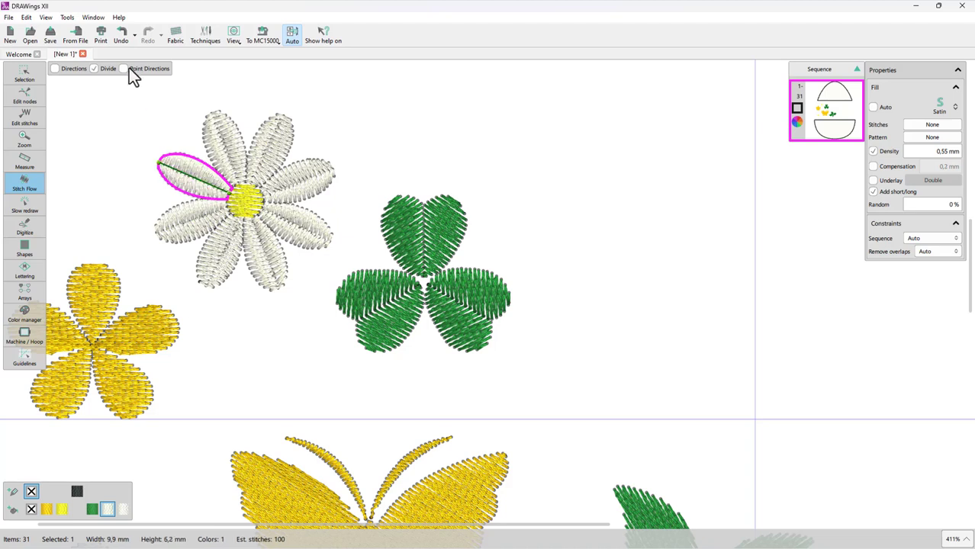
key("ctrl+z")
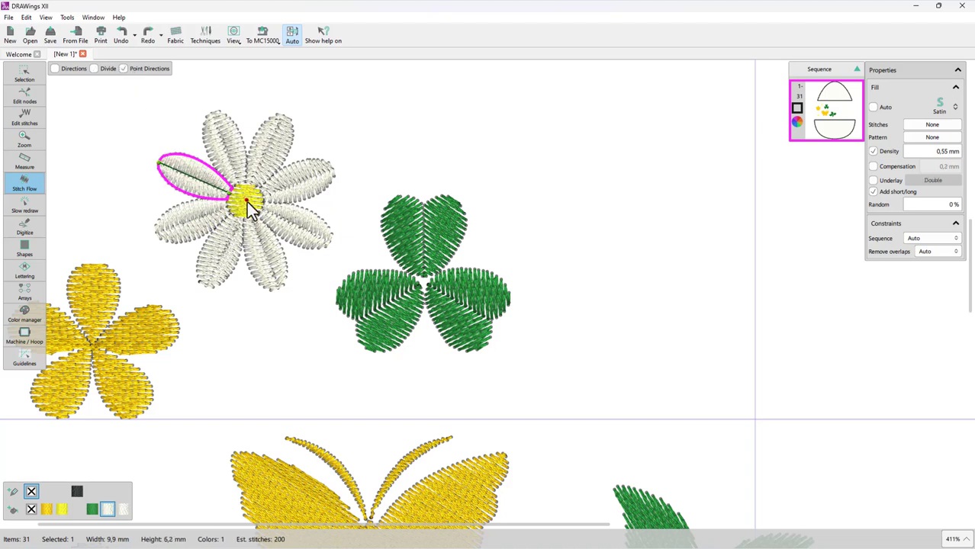
key("ctrl+z")
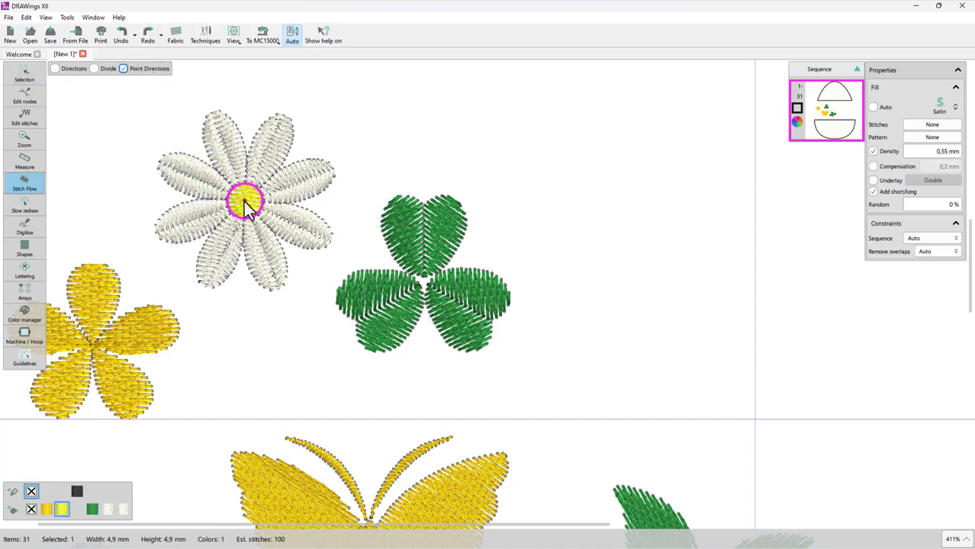
left_click(24, 74)
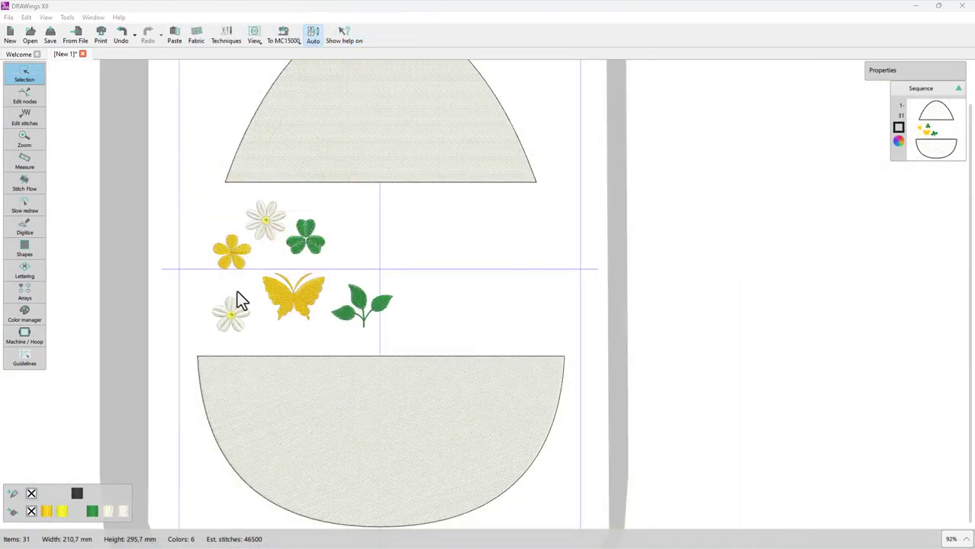
- Tilt the butterfly about 26 degrees and rotate the leaf sprig down-left
scroll(233, 305, "up", 5)
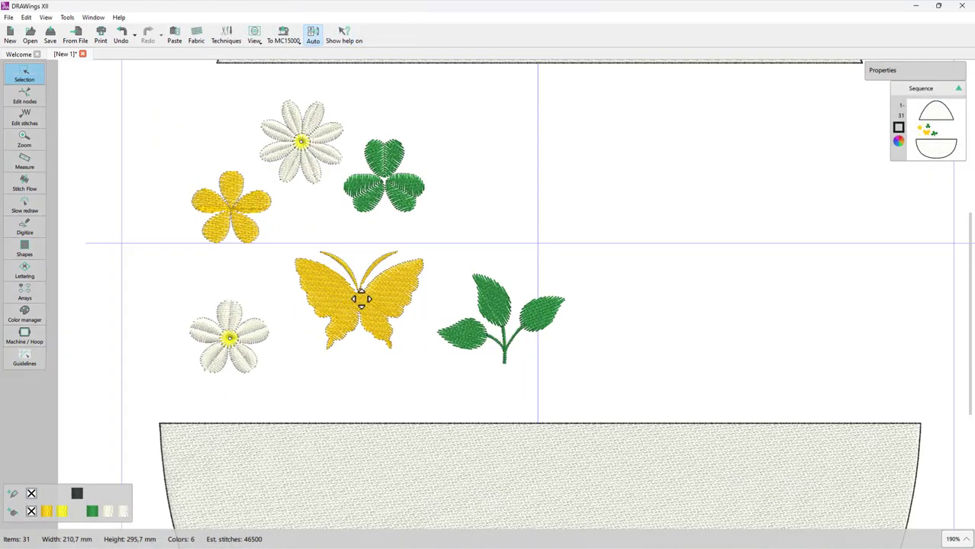
left_click(371, 297)
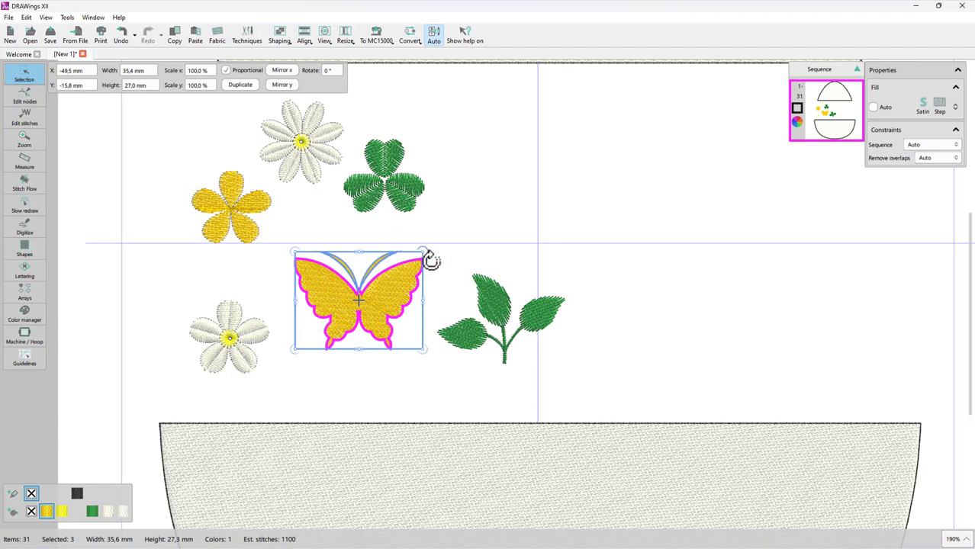
left_click_drag(429, 258, 442, 283)
left_click(501, 311)
left_click_drag(566, 273, 326, 385)
- Move the clover and yellow flower down-right and nudge the leaf sprig slightly up
left_click_drag(397, 205, 419, 251)
left_click_drag(246, 218, 418, 443)
left_click(322, 393)
left_click_drag(322, 392, 322, 389)
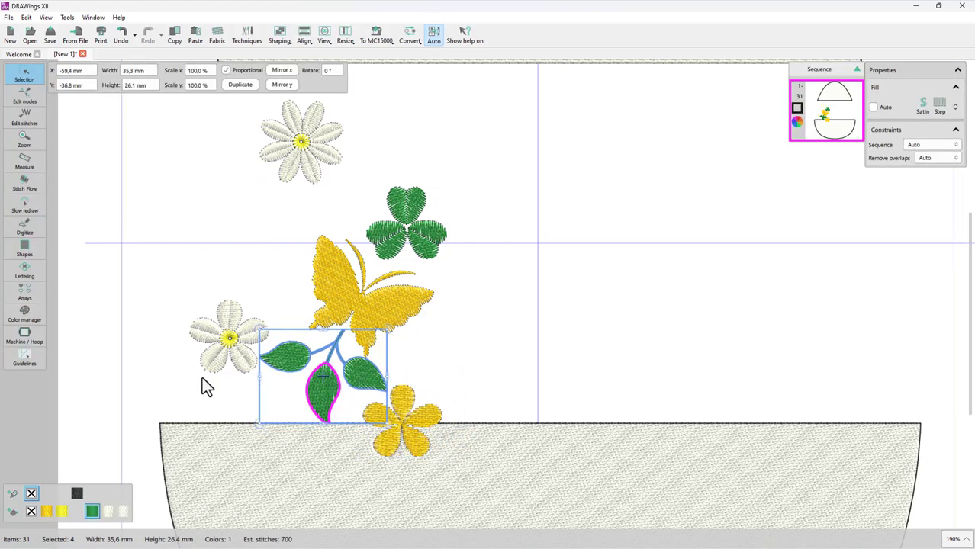
- Place the top daisy right of the butterfly and the small daisy at the cluster's top left
left_click(305, 113)
left_click_drag(305, 113, 476, 307)
left_click(244, 360)
left_click_drag(244, 359, 331, 221)
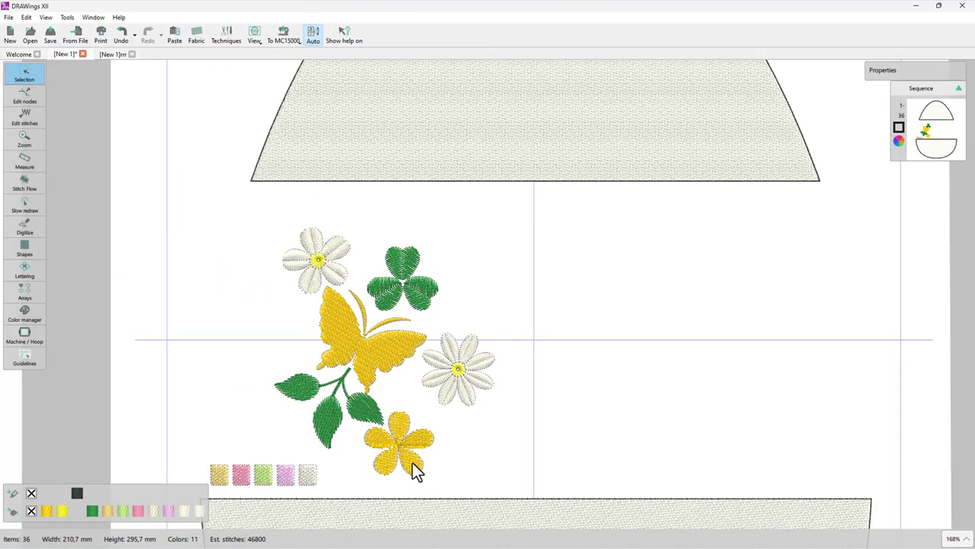
left_click(416, 470)
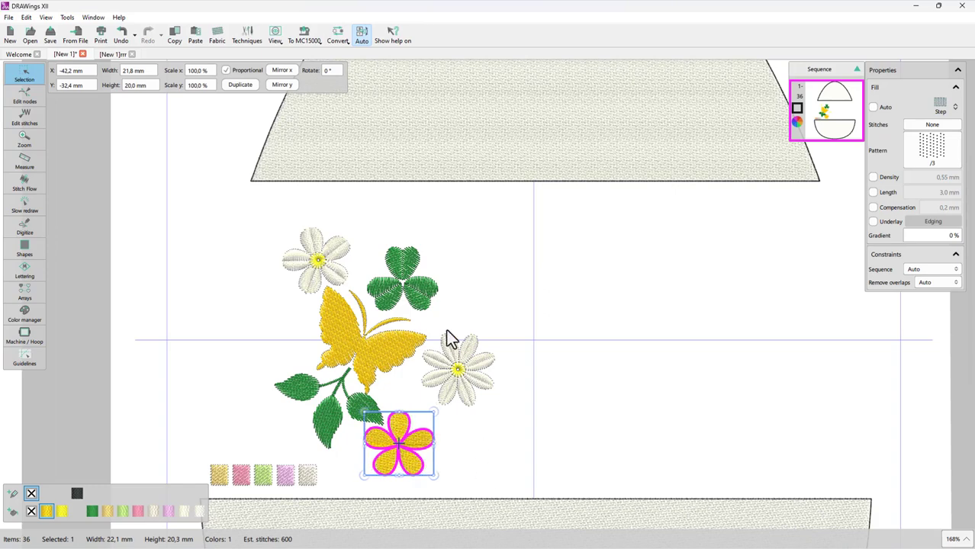
left_click(377, 287)
left_click(318, 262)
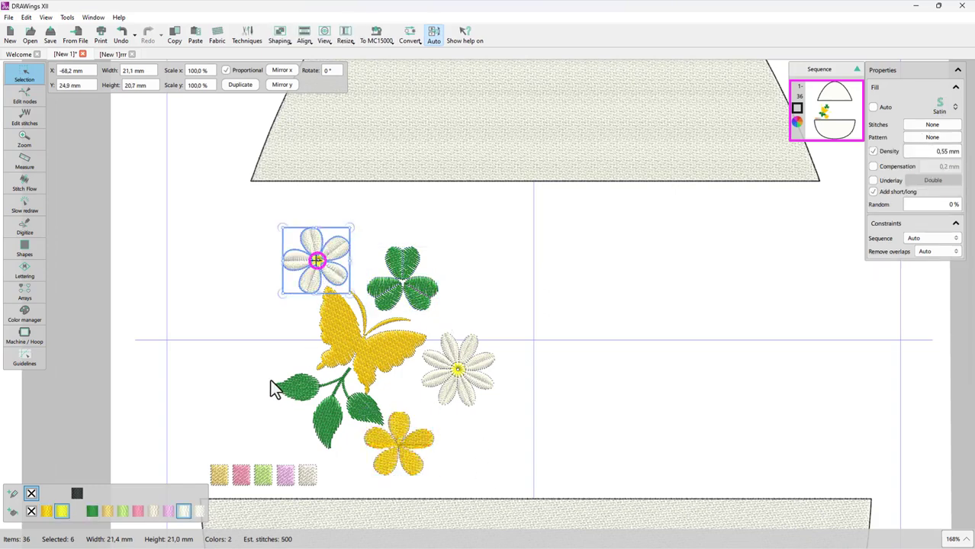
left_click(246, 390)
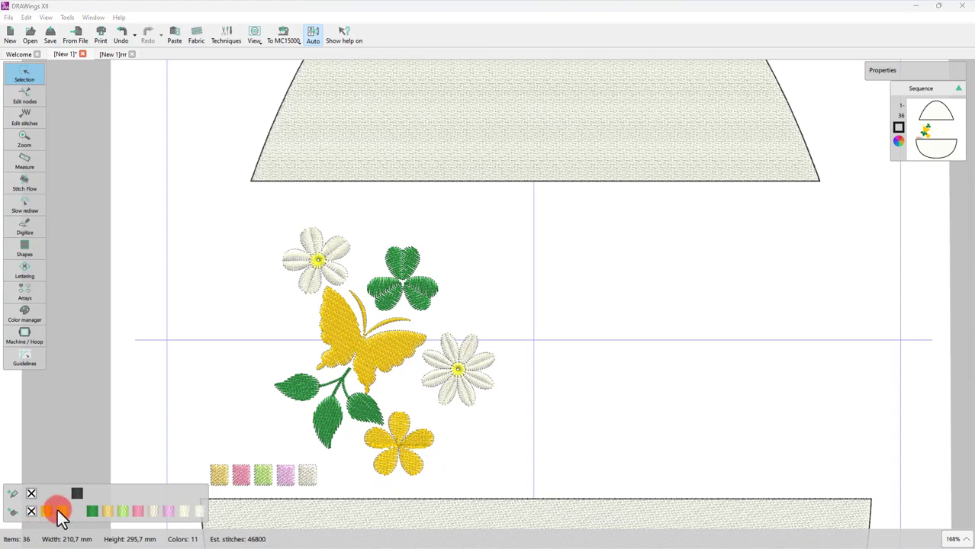
- Recolour the butterfly pink and the remaining motifs with pastel threads
left_click(345, 349)
left_click(351, 387)
left_click(306, 456)
left_click(137, 510)
left_click(385, 463)
left_click(184, 517)
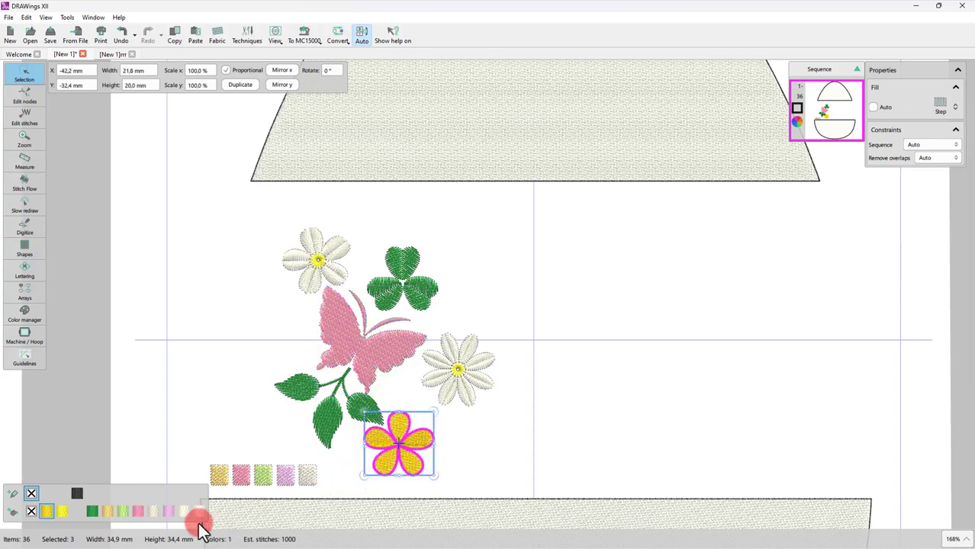
- Marquee-select every piece of the floral cluster and group them together
left_click_drag(252, 216, 446, 509)
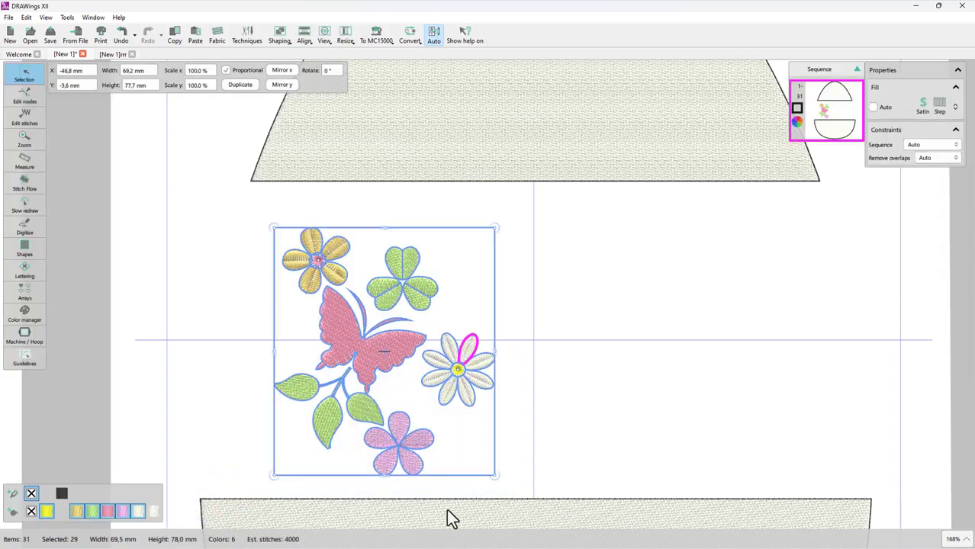
right_click(369, 351)
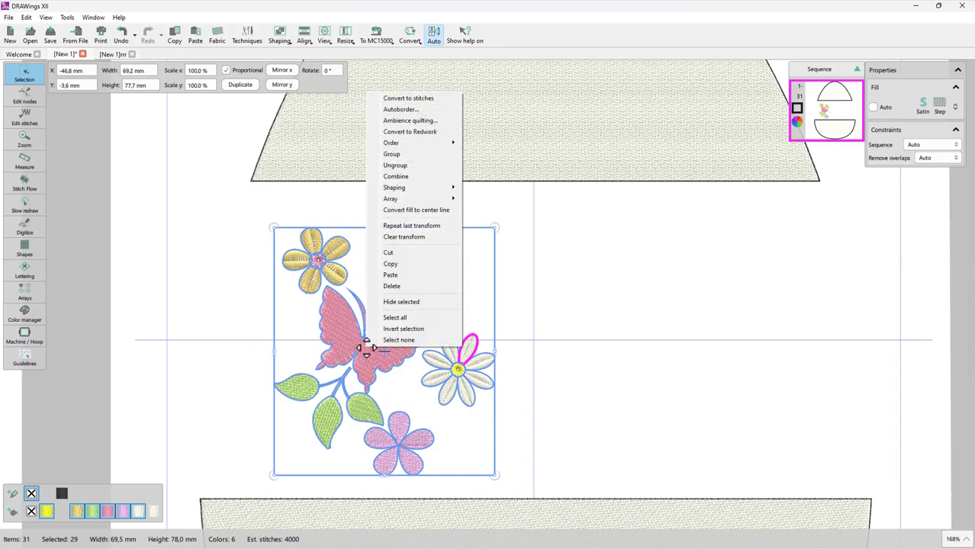
left_click(377, 156)
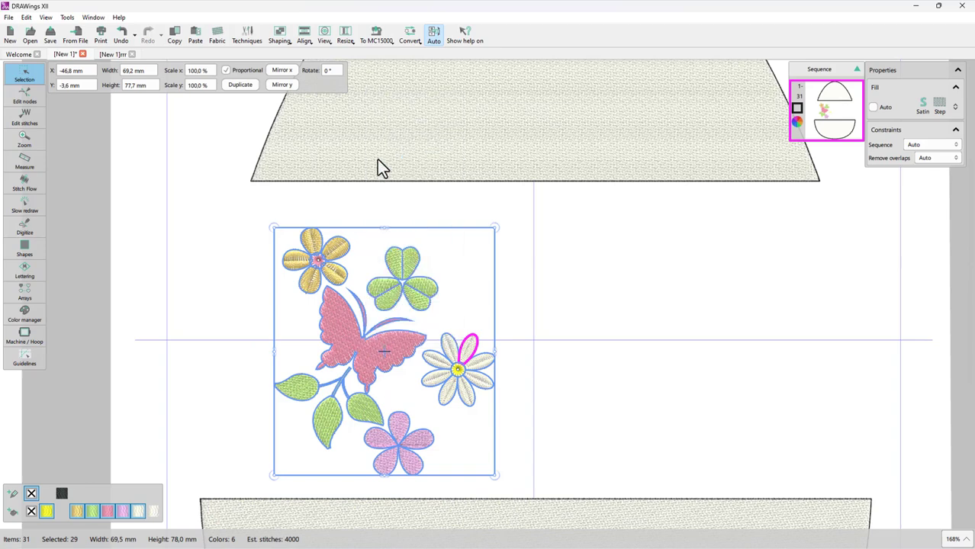
left_click(517, 320)
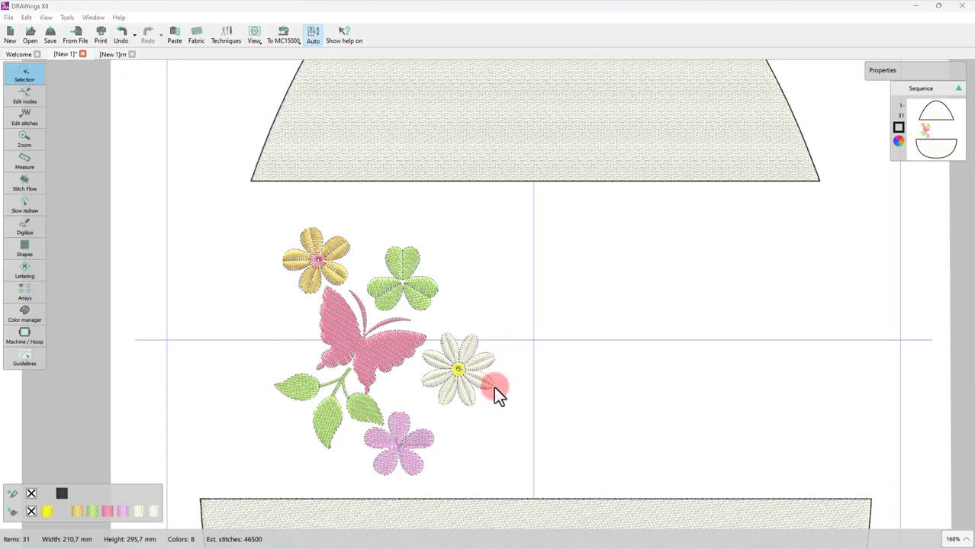
scroll(494, 386, "down", 3)
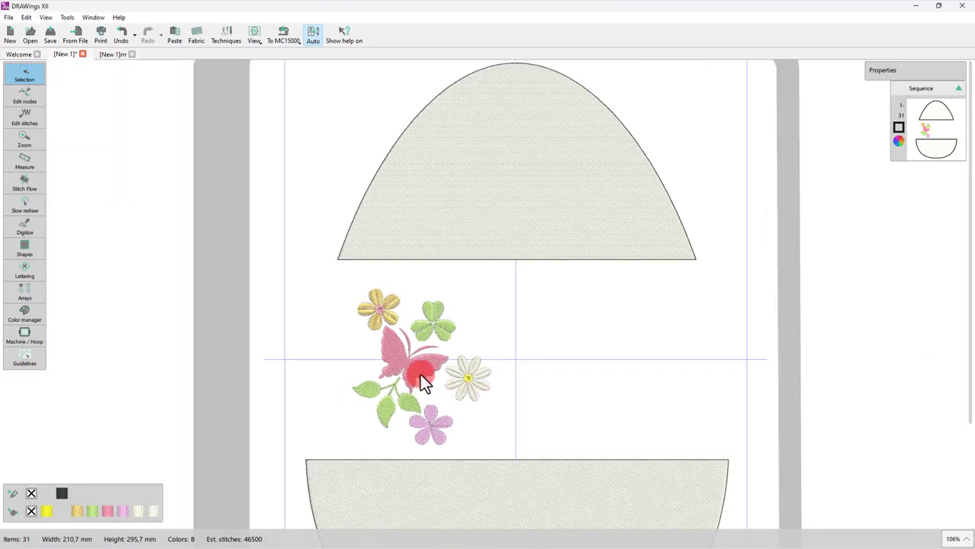
- Select the grouped cluster with the top egg half and apply Array > Create fill from shapes
left_click(421, 387)
left_click(477, 237, "shift")
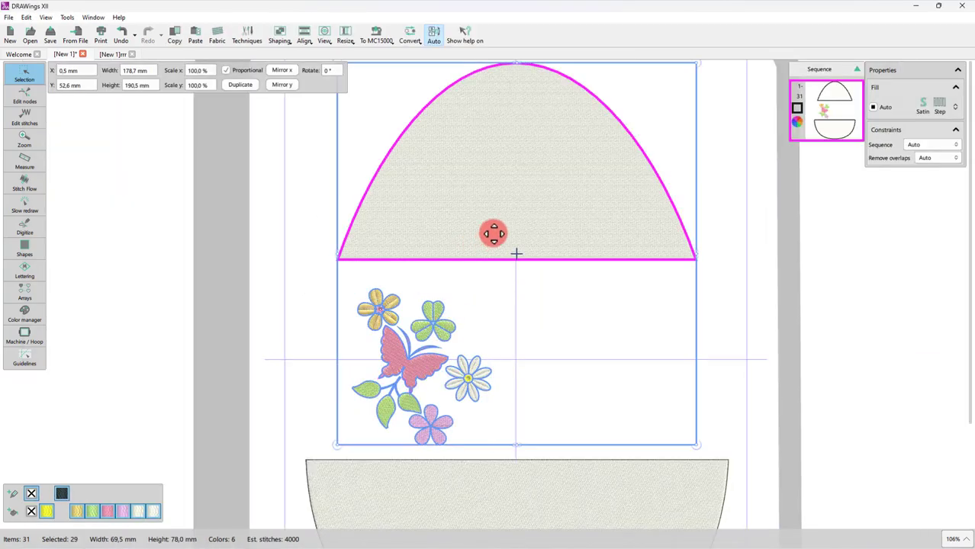
right_click(467, 157)
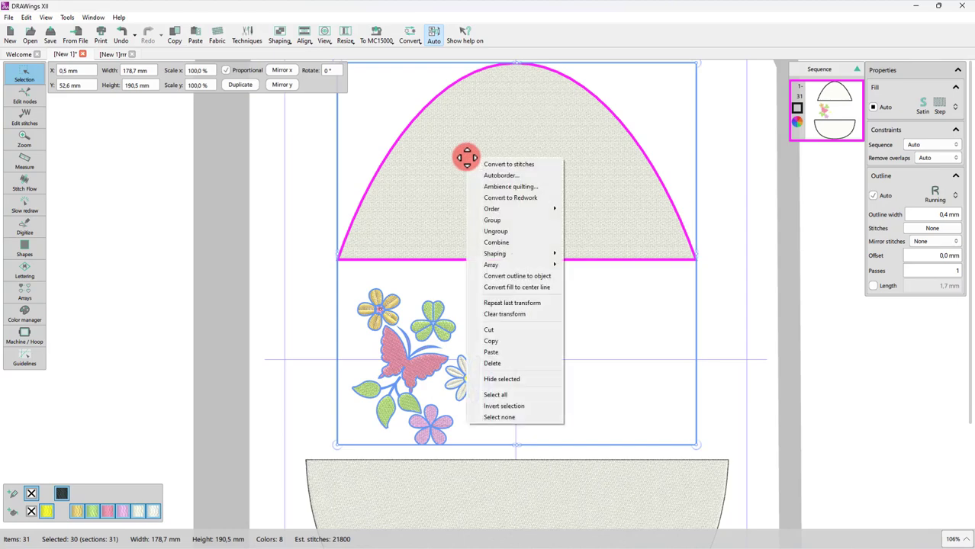
mouse_move(504, 263)
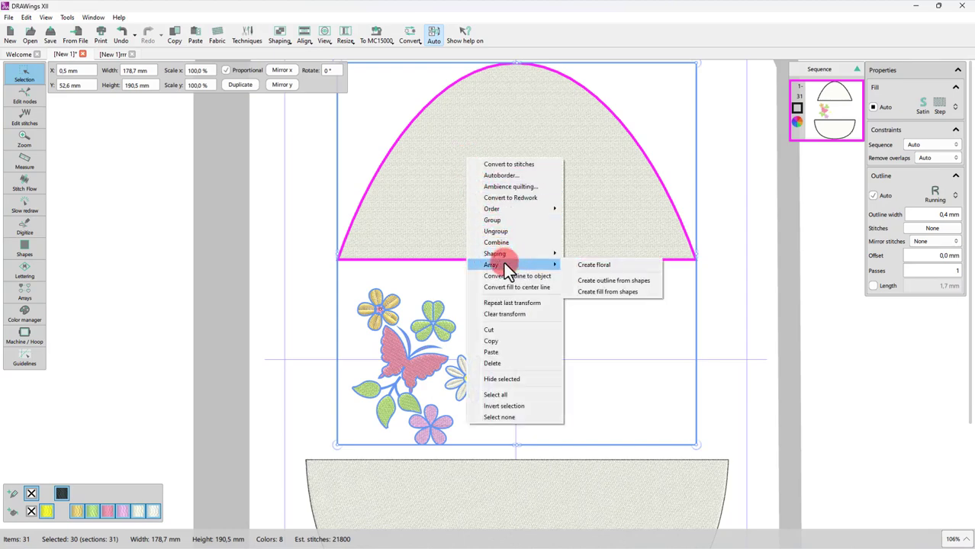
left_click(606, 293)
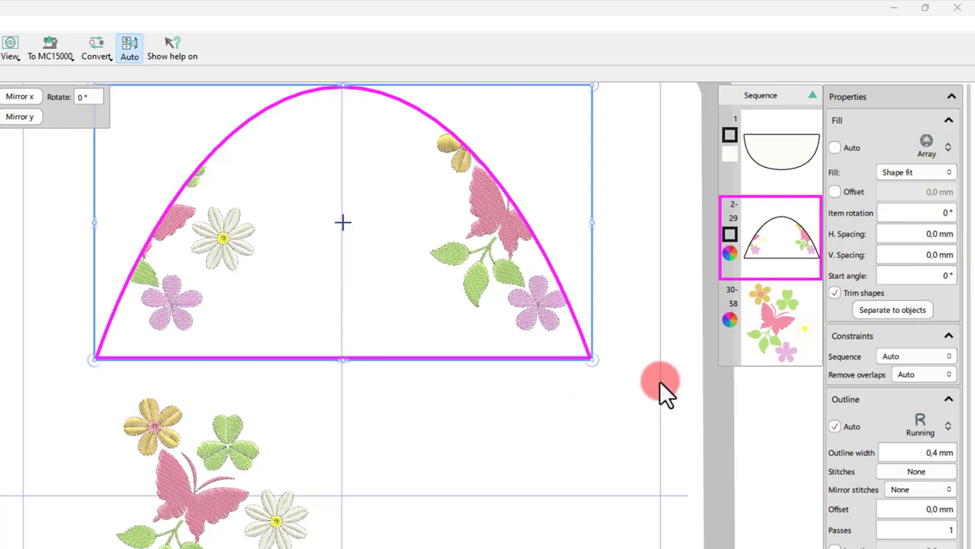
- Switch the current array fill to Circular with -3 mm horizontal spacing and 10° start angle
left_click(923, 171)
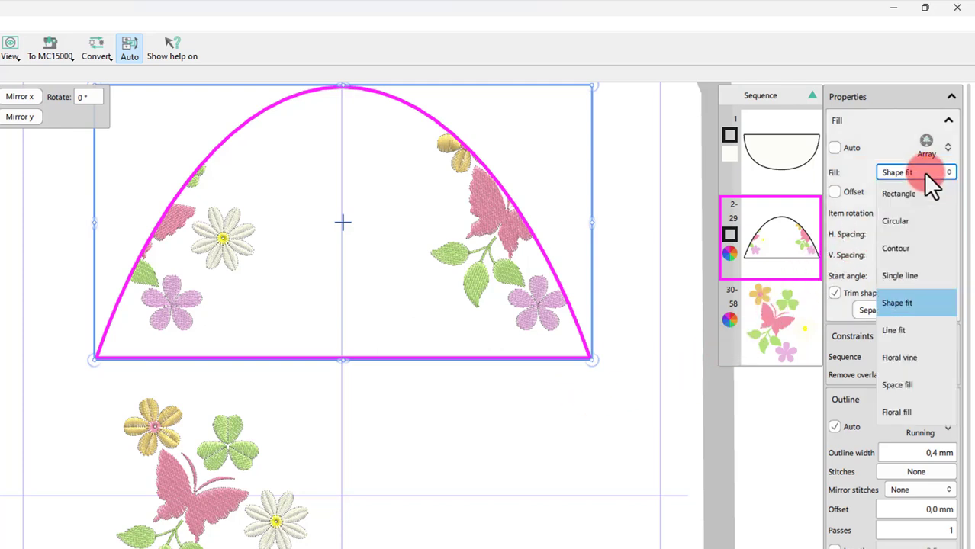
left_click(905, 223)
left_click(925, 232)
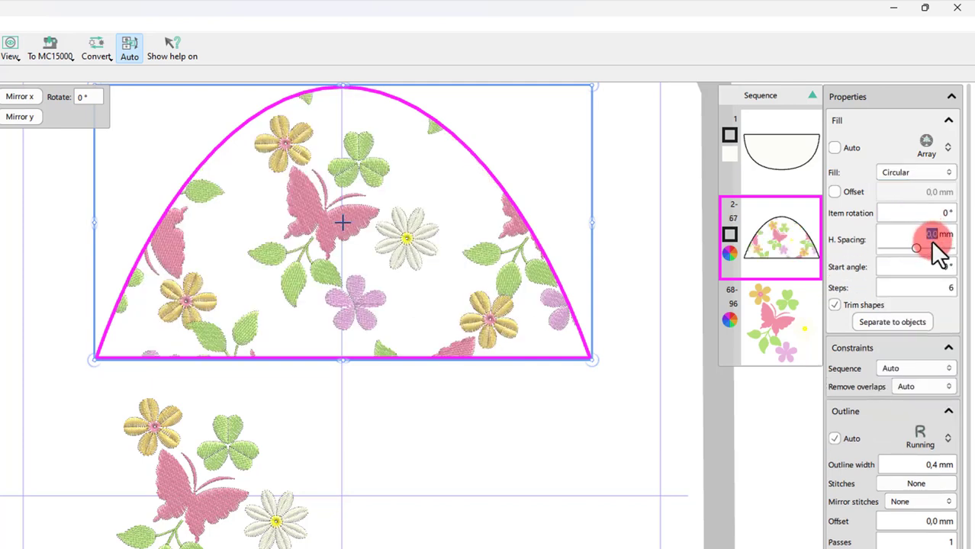
type("3")
key("Return")
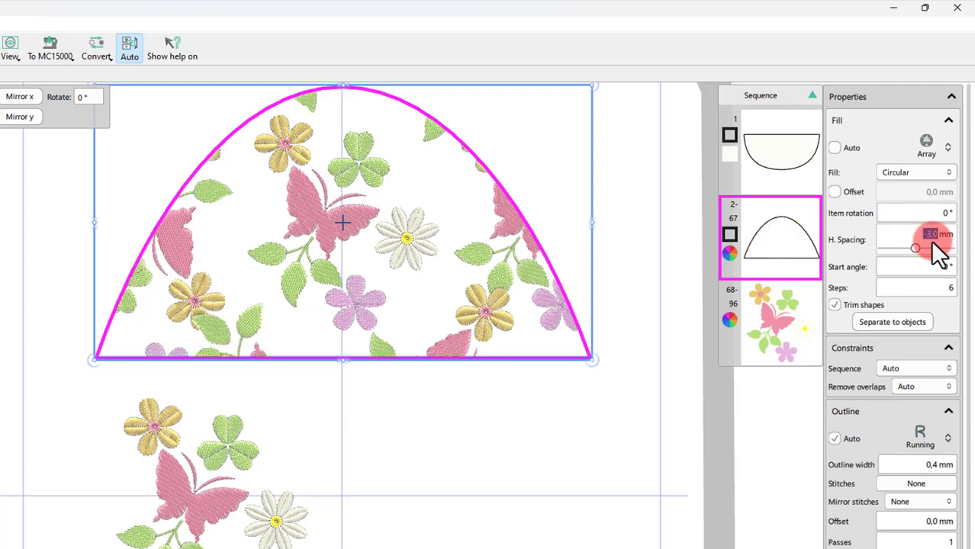
left_click(938, 267)
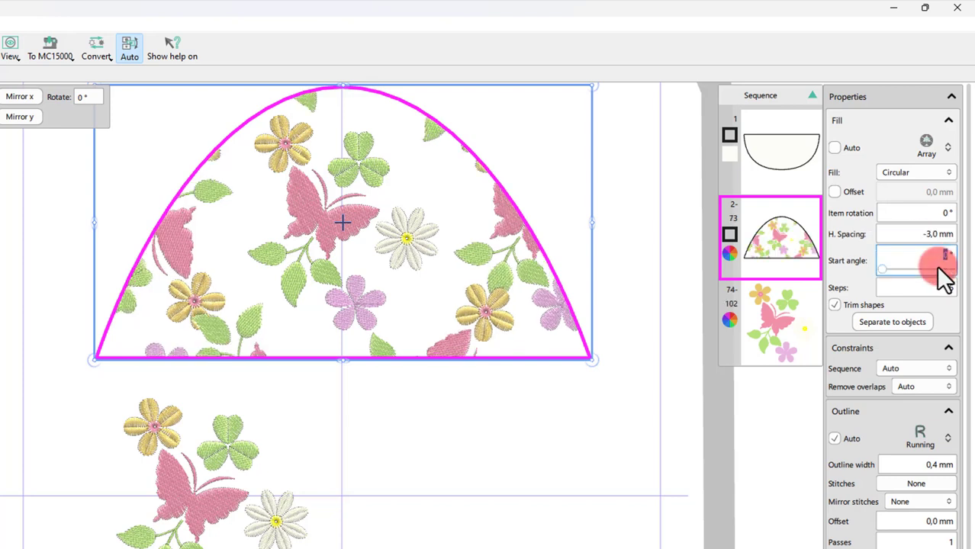
type("10")
key("Return")
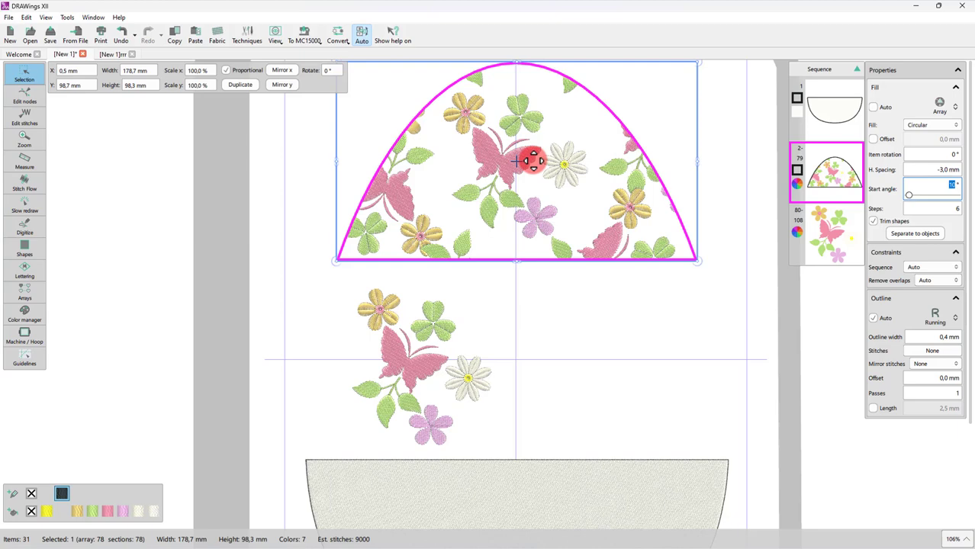
- Fill the bottom dome with an array of the lower floral cluster
left_click(412, 366)
scroll(462, 363, "down", 5)
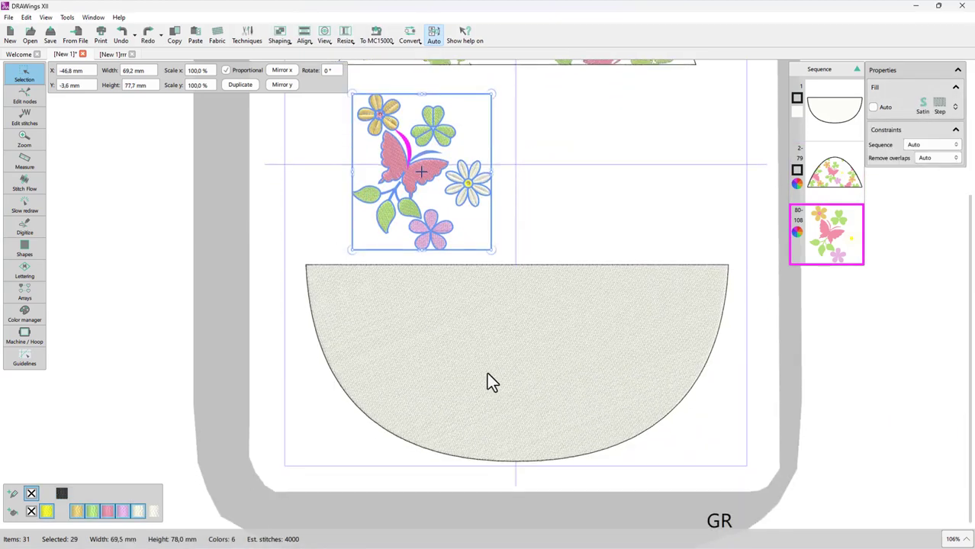
left_click(492, 381, "shift")
right_click(616, 289)
mouse_move(648, 143)
left_click(744, 166)
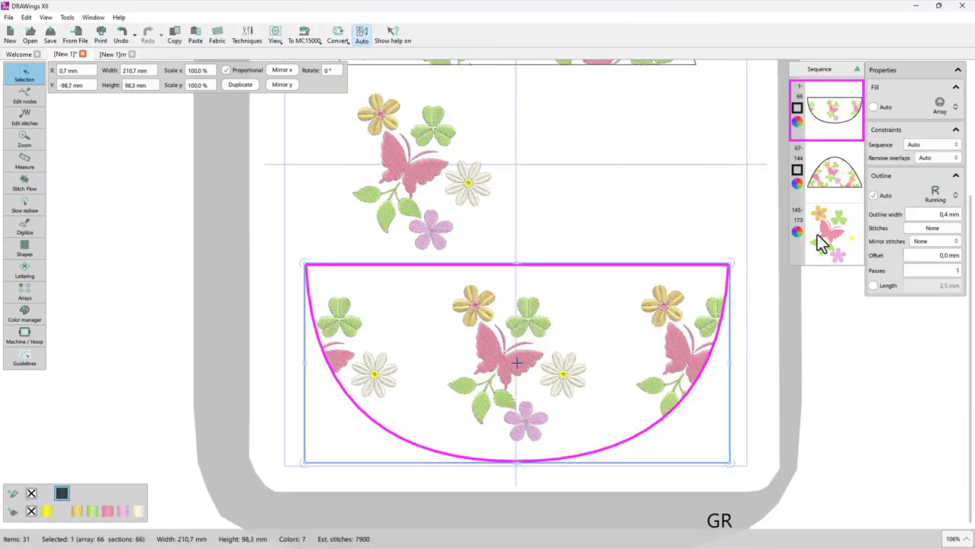
- Make the dome's flower fill Circular, H. Spacing -3 mm, Start angle 10°
left_click(932, 124)
left_click(926, 148)
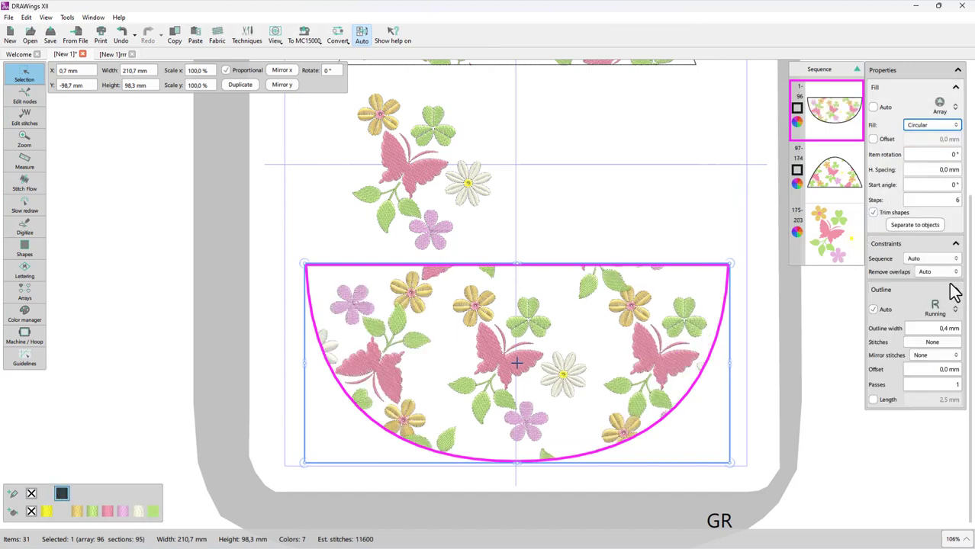
left_click(950, 168)
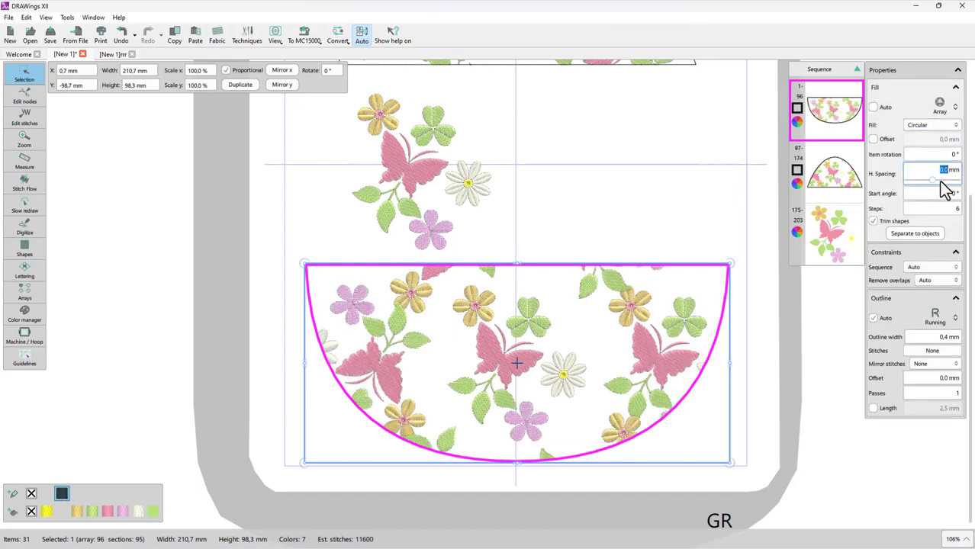
type("-3")
key("Tab")
type("10")
key("Return")
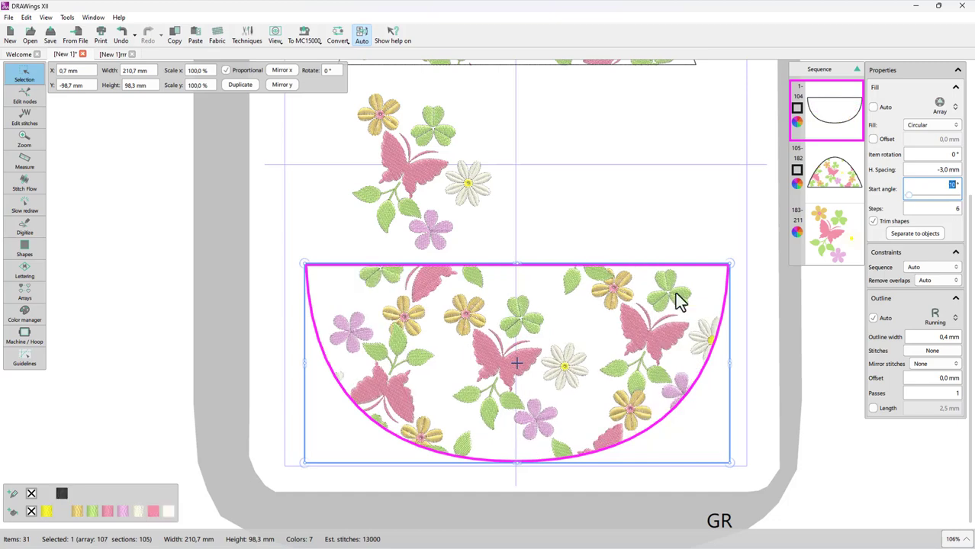
- Delete the loose floral cluster between the egg halves
scroll(649, 322, "down", 4)
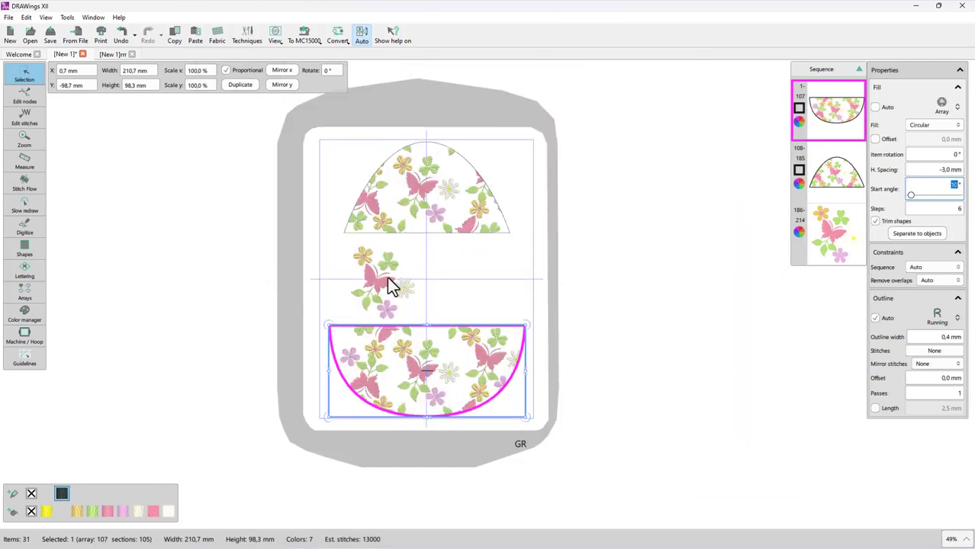
left_click(387, 278)
key("Delete")
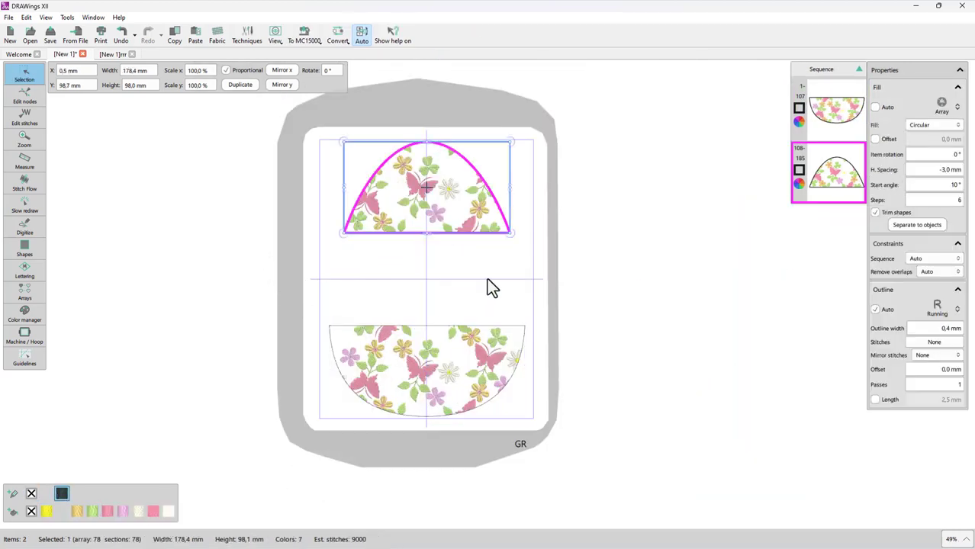
left_click(492, 282)
scroll(469, 281, "up", 3)
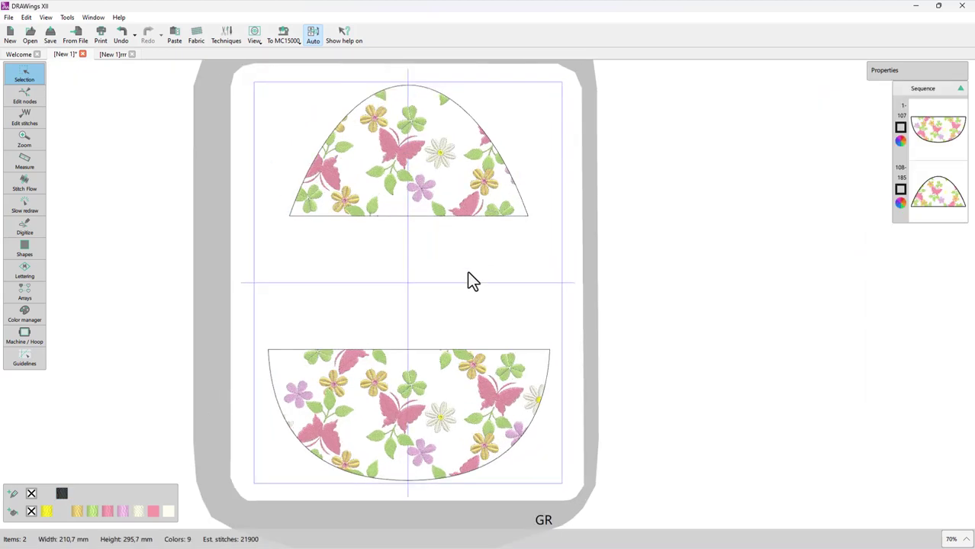
- Give both egg halves a 07 bead outline offset 2,0 mm in light green thread
left_click(448, 353)
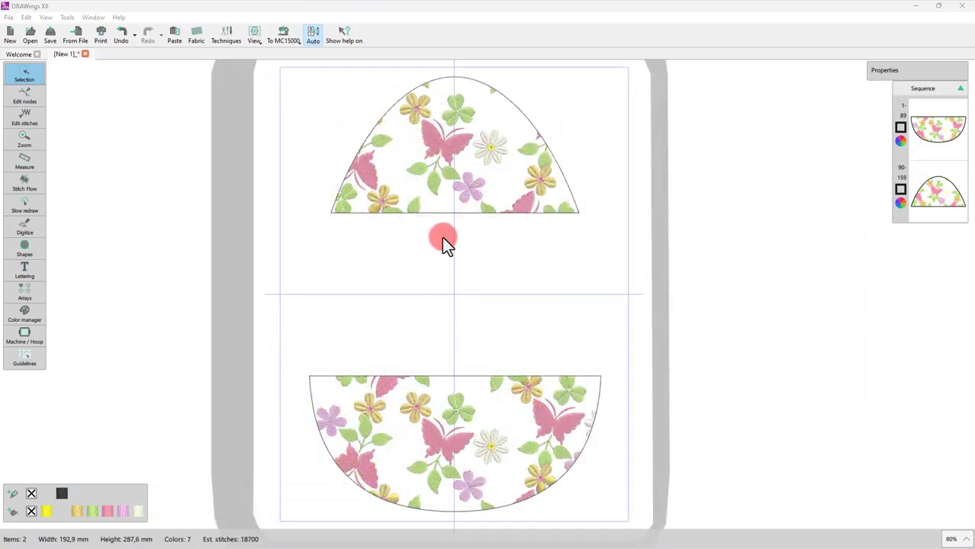
left_click(450, 180)
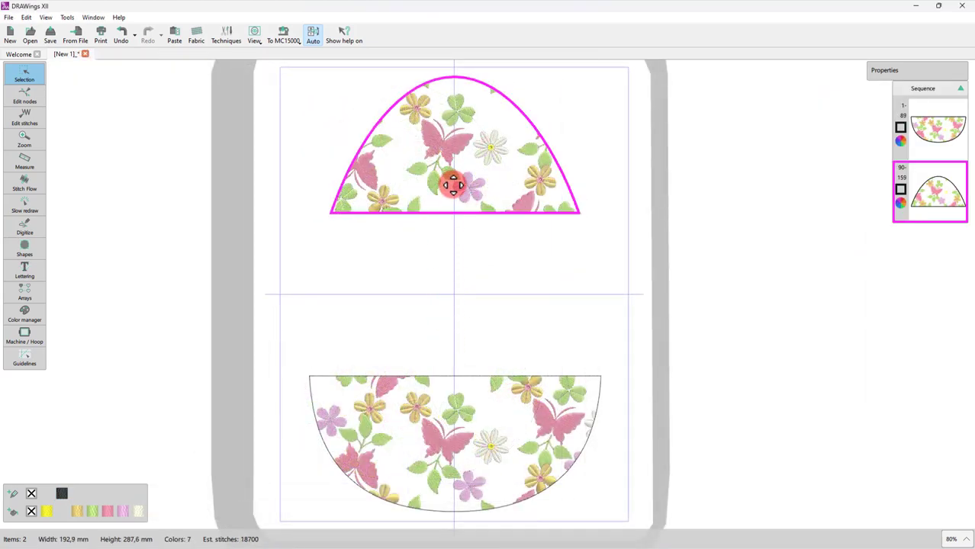
left_click(460, 421, "shift")
left_click(652, 215)
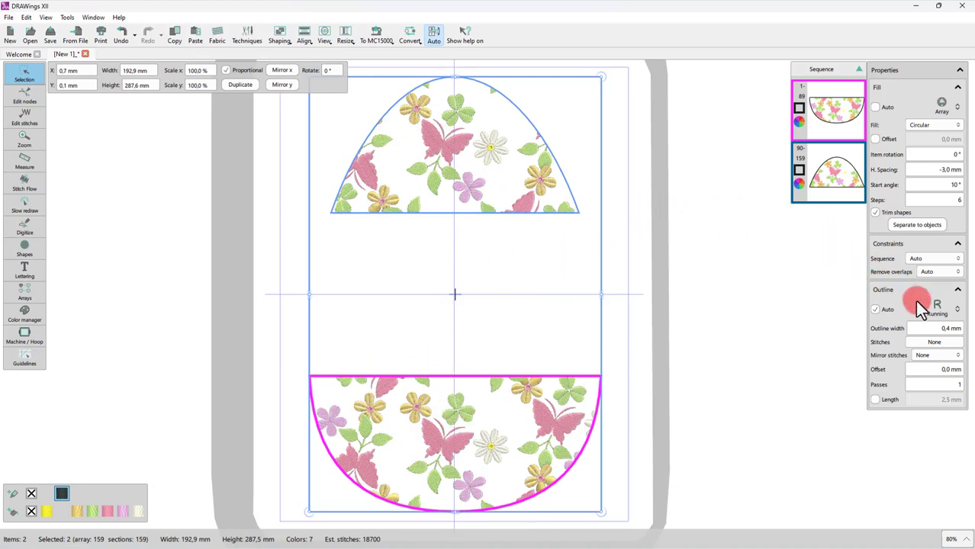
left_click(932, 342)
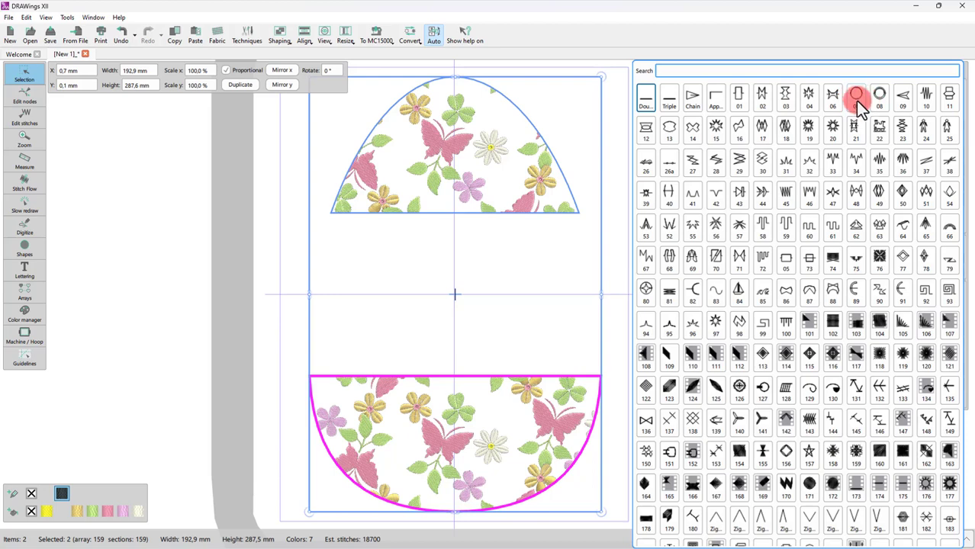
left_click(854, 101)
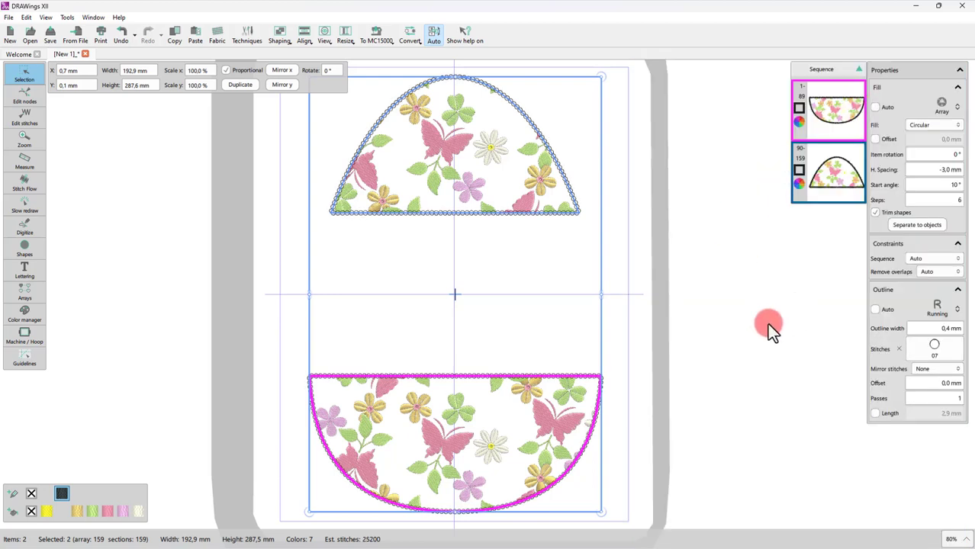
left_click(934, 387)
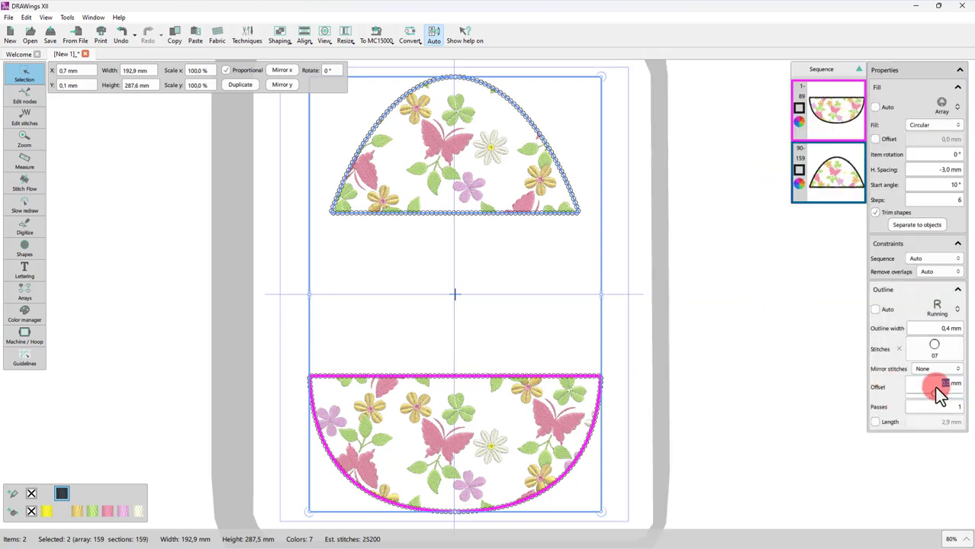
key("Return")
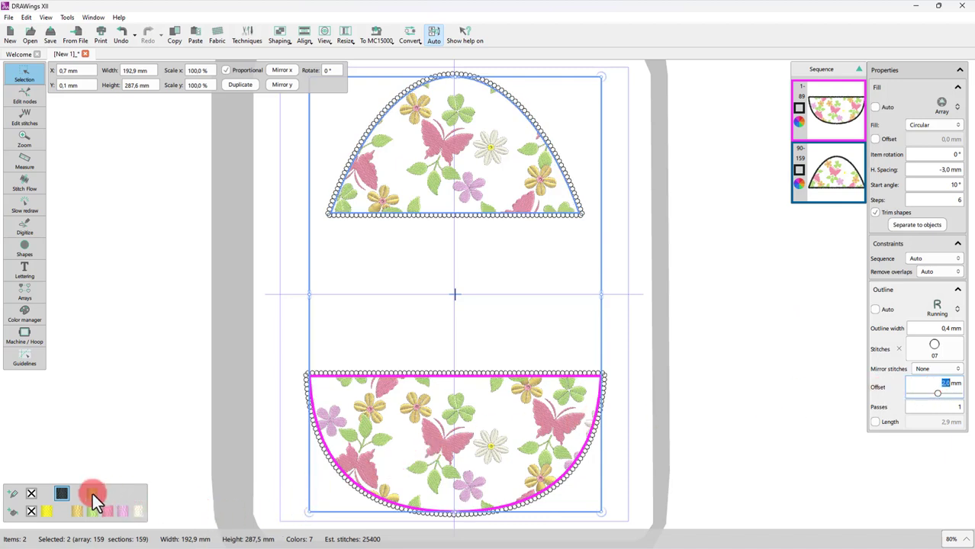
left_click(92, 493)
left_click(240, 403)
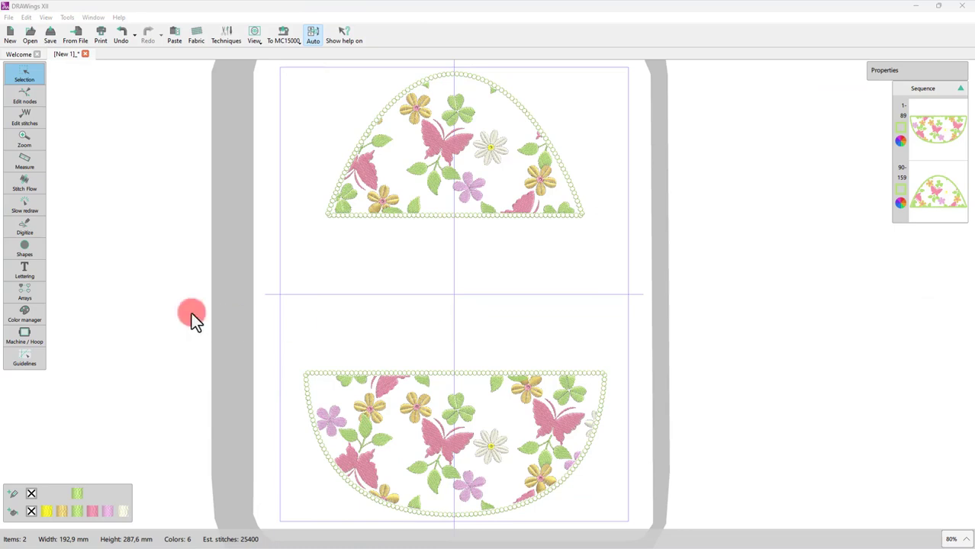
- Add the lettering 'Happy' between the egg halves in font xpg240
left_click(27, 271)
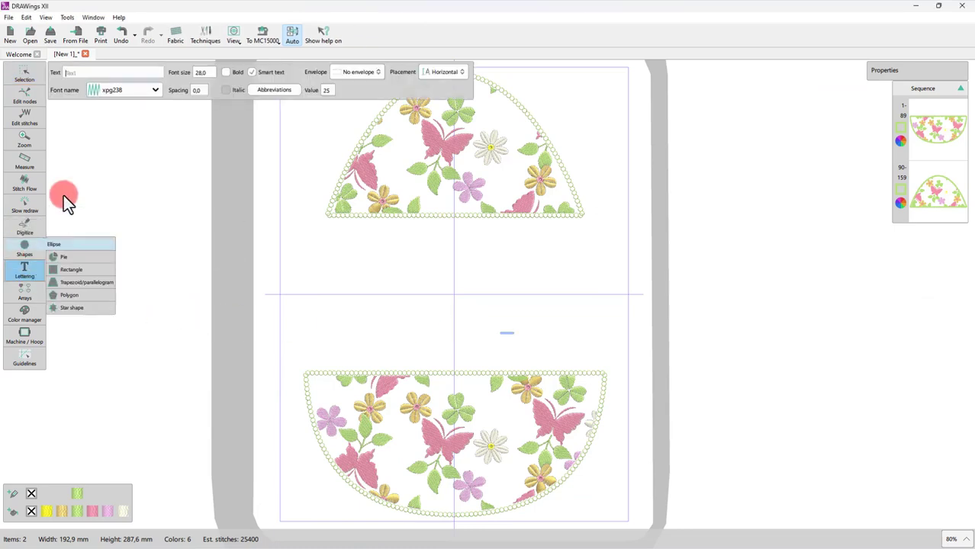
left_click(343, 269)
type("Happy")
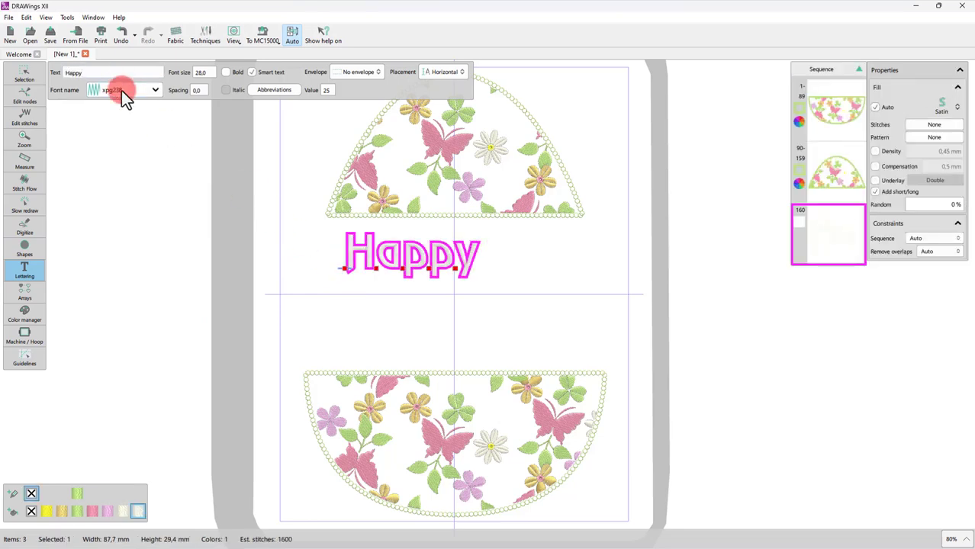
left_click(124, 96)
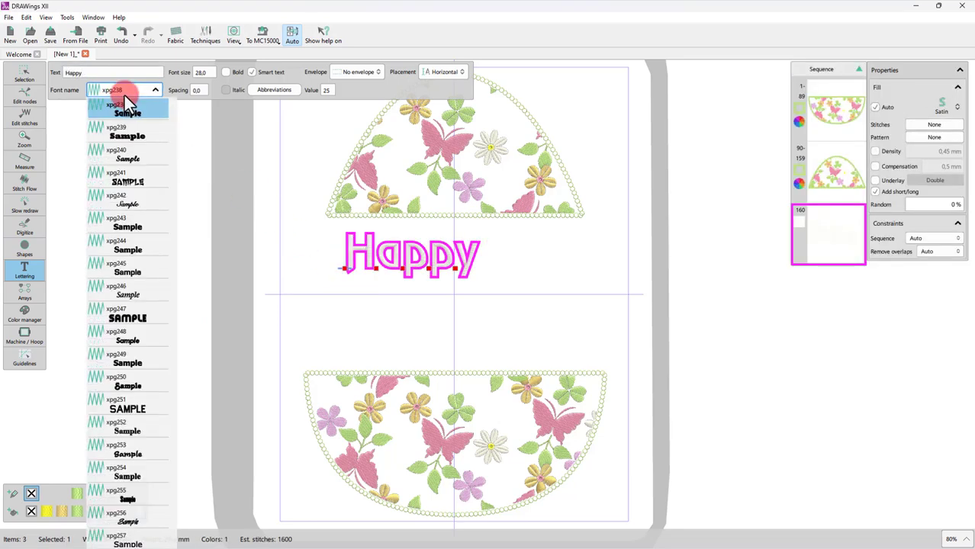
left_click(126, 157)
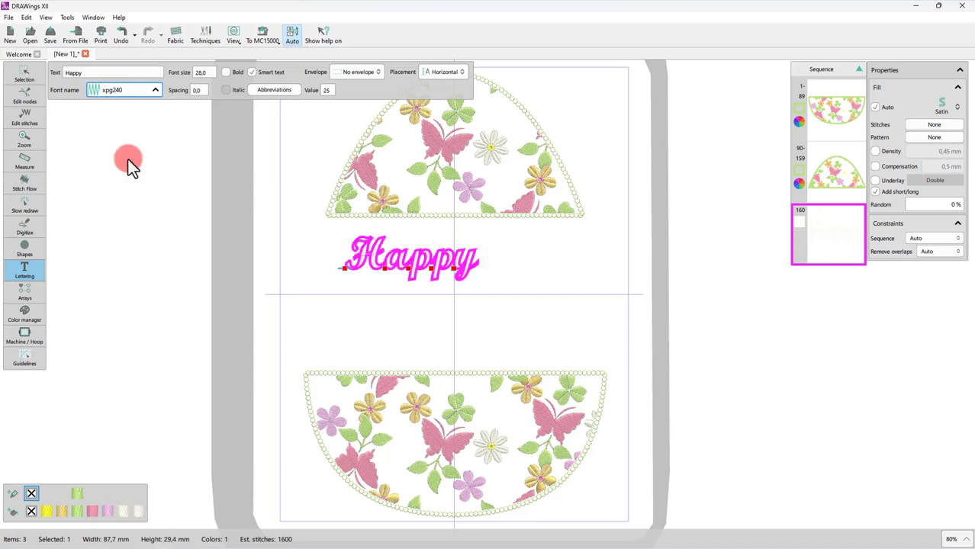
- Set Happy to font size 39 and letter spacing 4, in yellow thread
left_click(259, 243)
left_click_drag(199, 71, 216, 88)
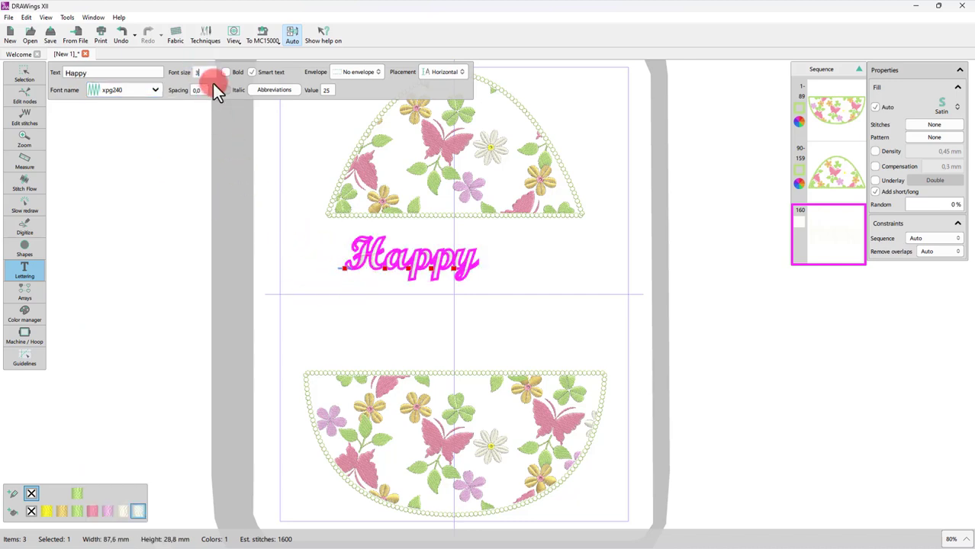
key("Return")
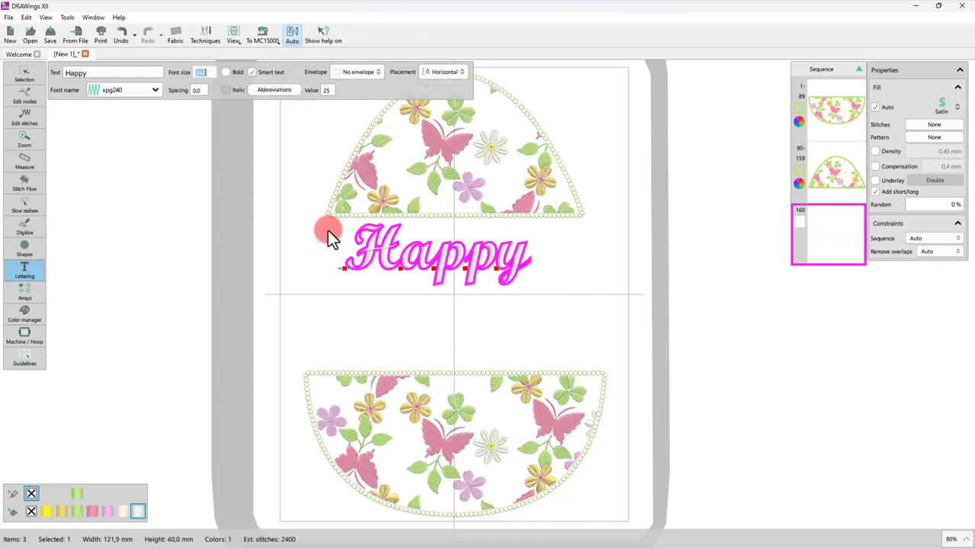
left_click(196, 90)
type("4")
key("Return")
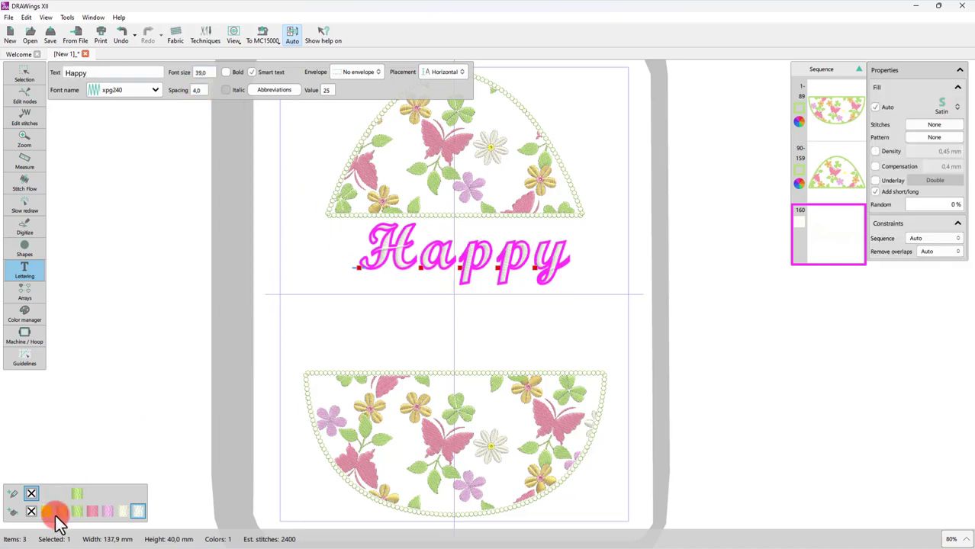
left_click(62, 511)
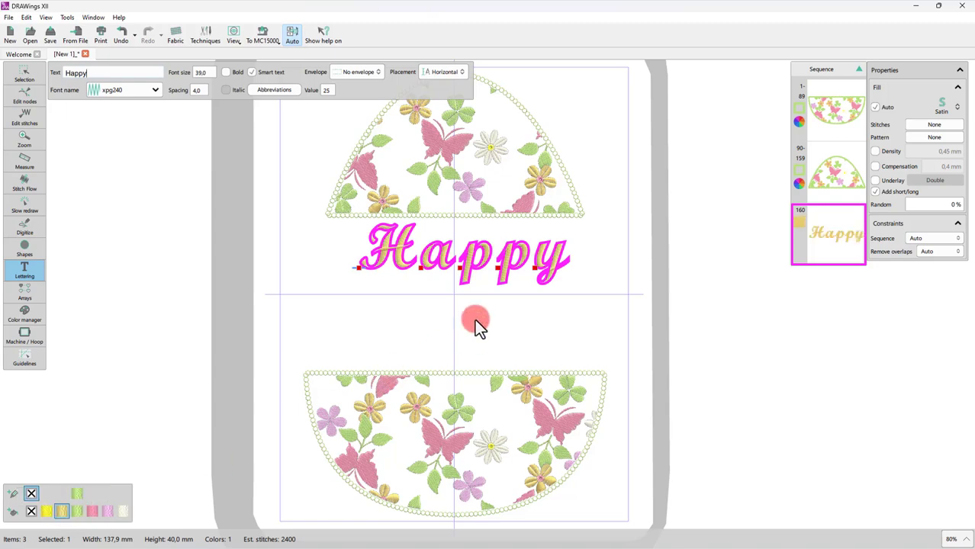
- Fill Happy with wide satin stitches and finish the lettering
left_click(938, 110)
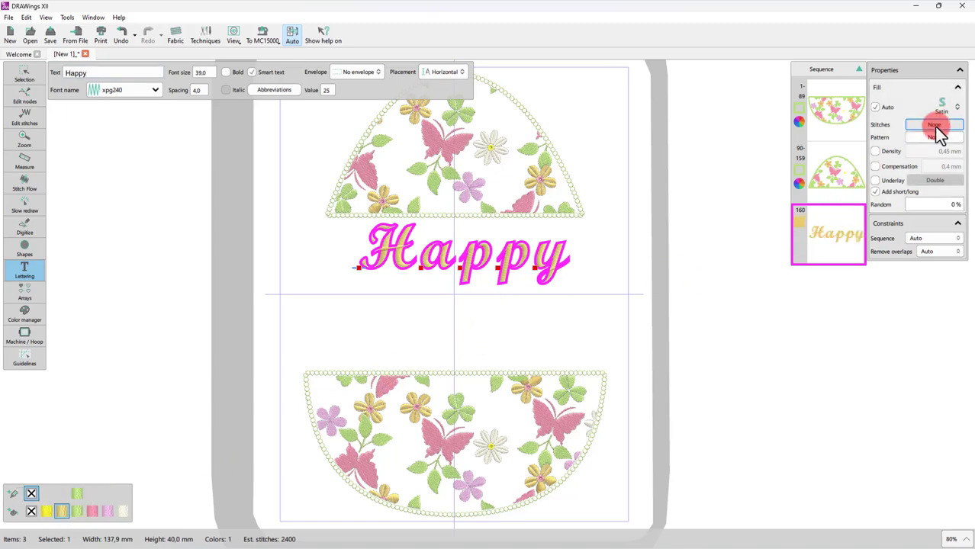
left_click(655, 68)
type("wid")
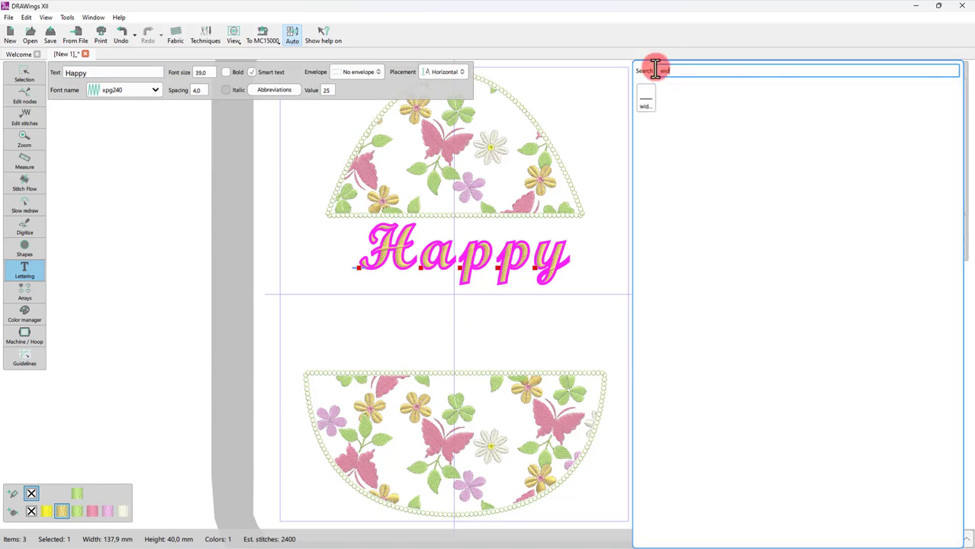
left_click(648, 104)
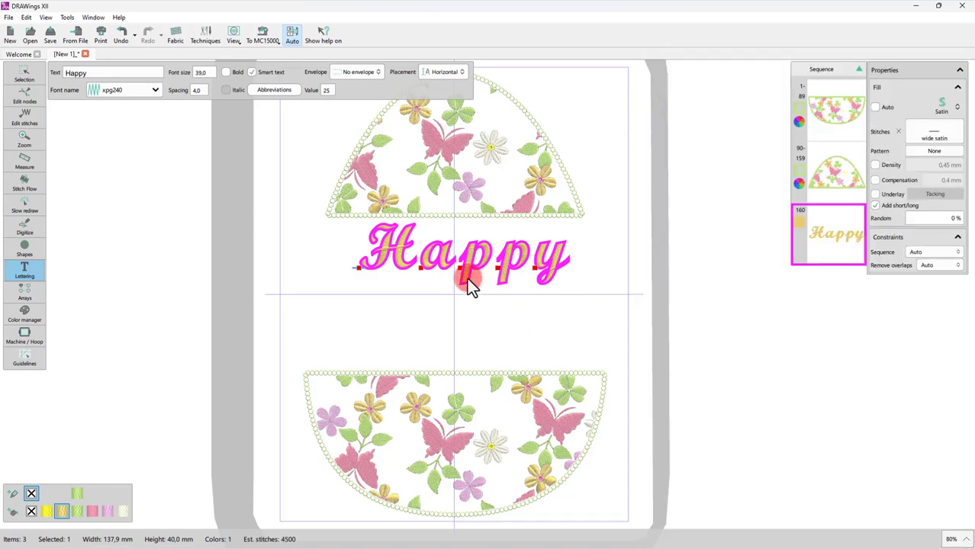
key("Escape")
scroll(394, 256, "up", 5)
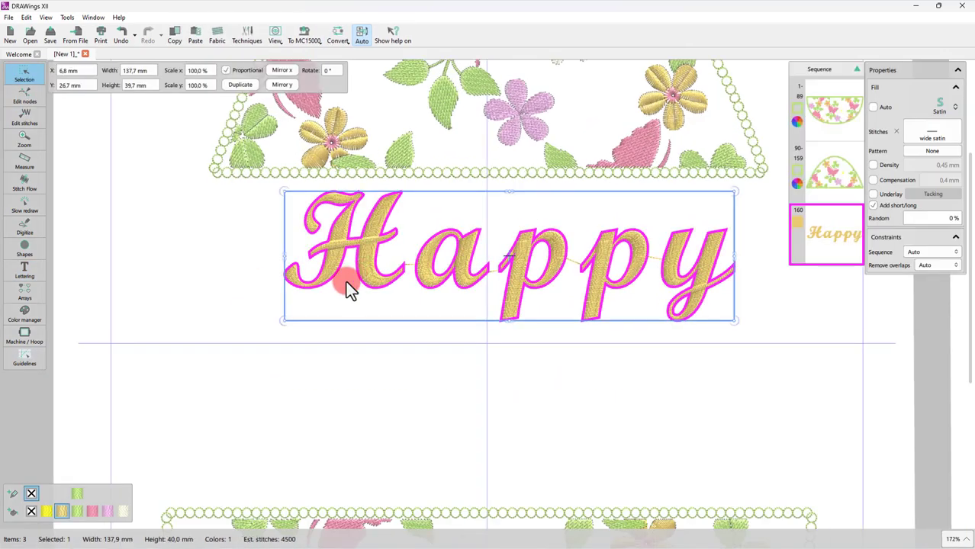
scroll(306, 185, "down", 3)
scroll(307, 185, "up", 2)
double_click(90, 73)
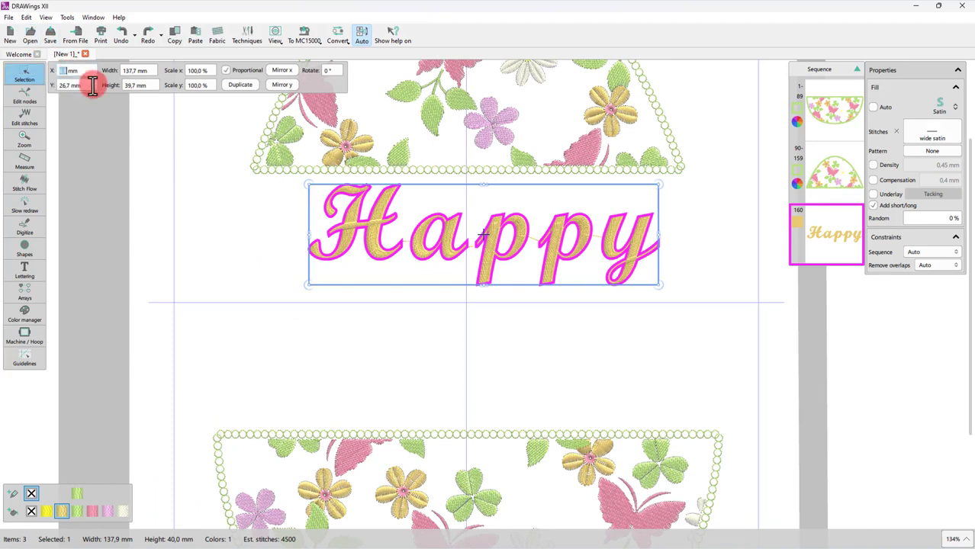
- Add the lettering 'EASTER' below Happy and pick its font
left_click(29, 270)
left_click(201, 399)
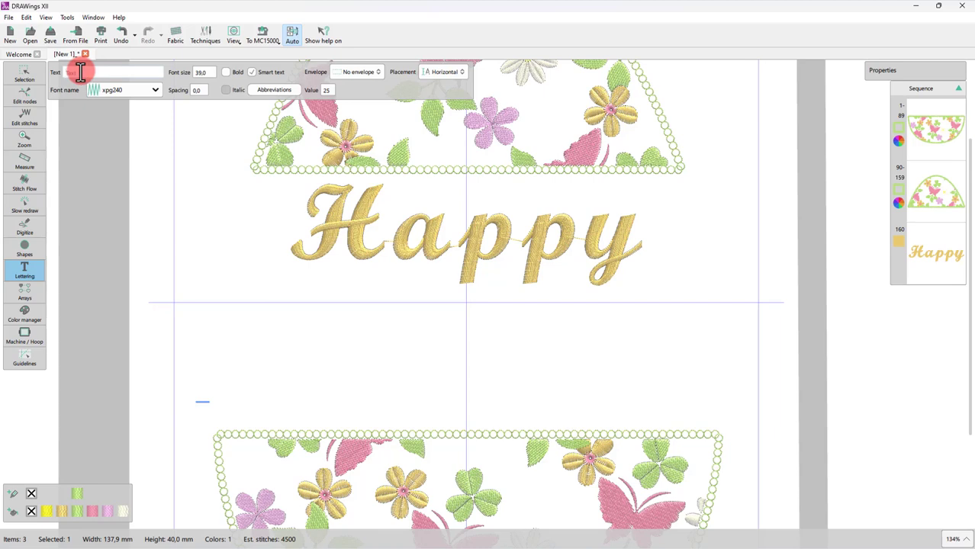
type("EASTER")
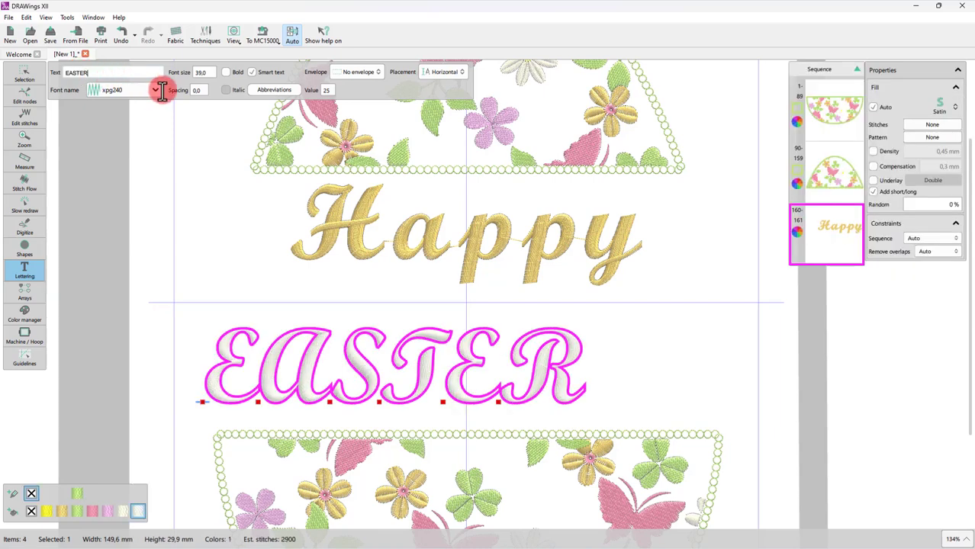
left_click(154, 91)
left_click_drag(148, 90, 134, 145)
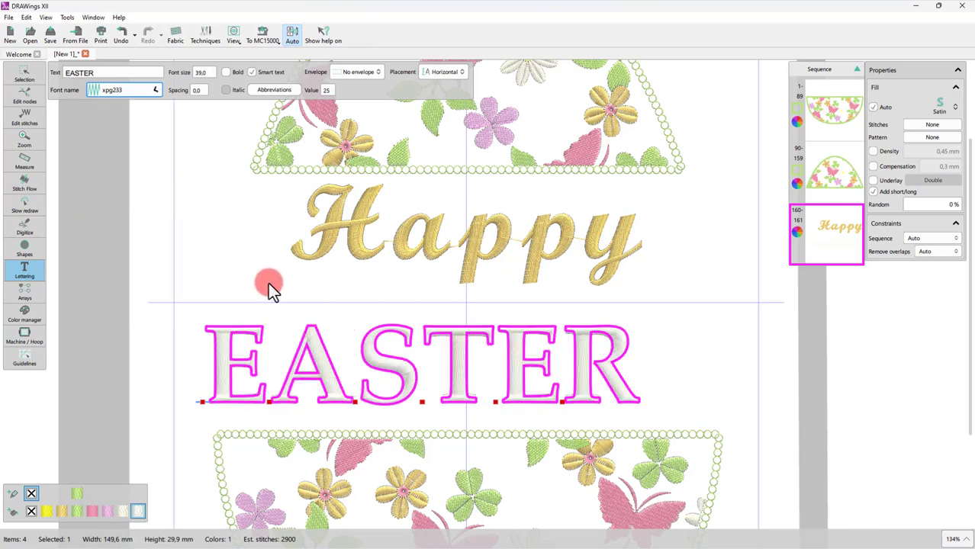
- Enlarge EASTER to font size 58 and shift it left
double_click(202, 72)
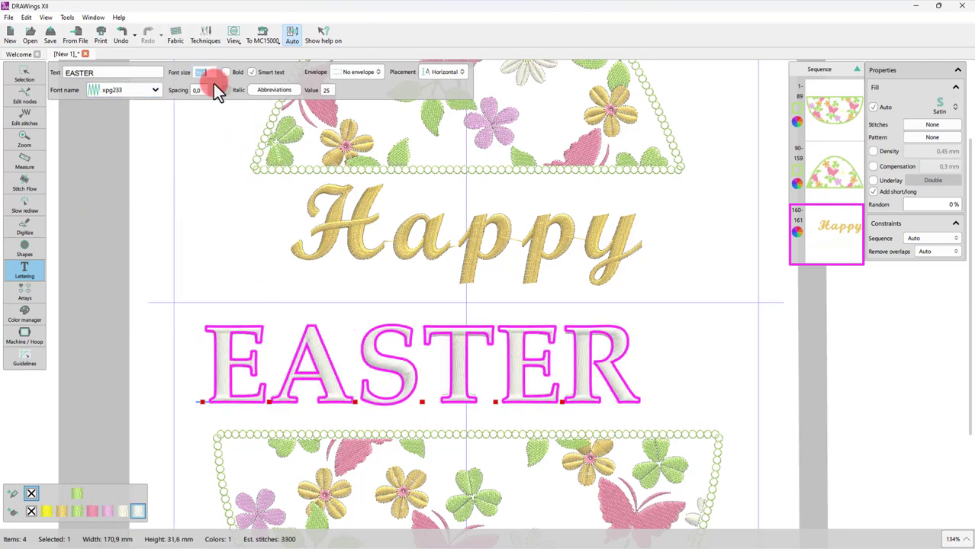
type("58")
key("Return")
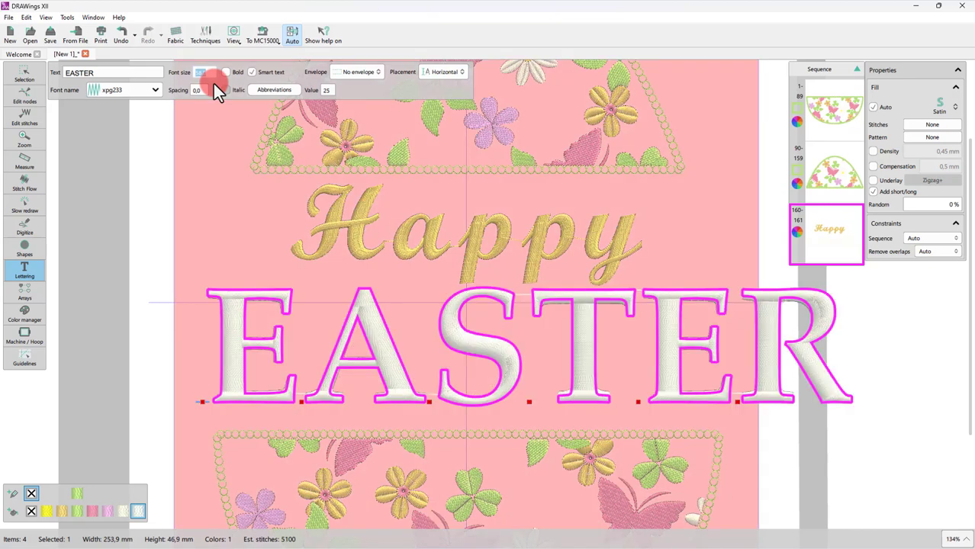
left_click_drag(250, 348, 172, 354)
- Set EASTER's letter spacing to 2 and settle it just under Happy
left_click(207, 174)
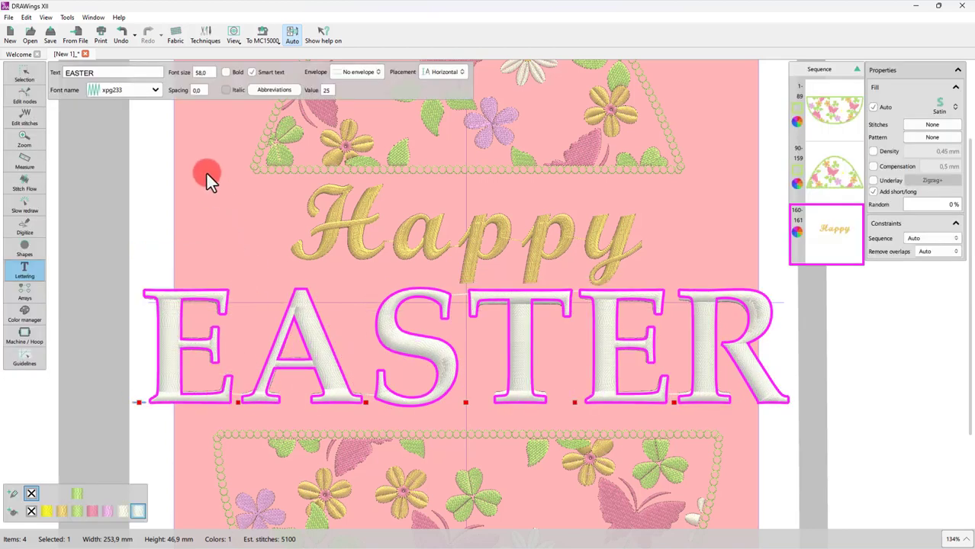
double_click(200, 89)
type("2")
key("Return")
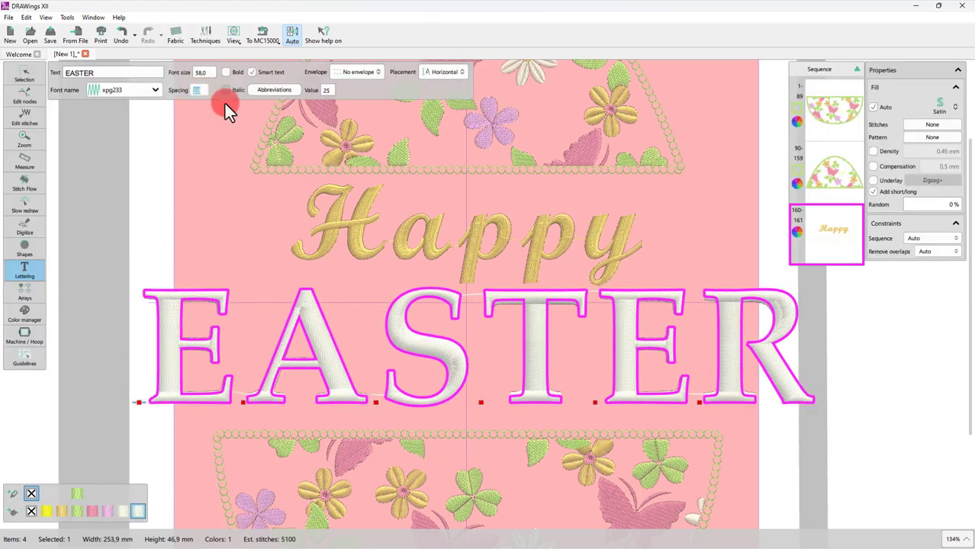
left_click(352, 318)
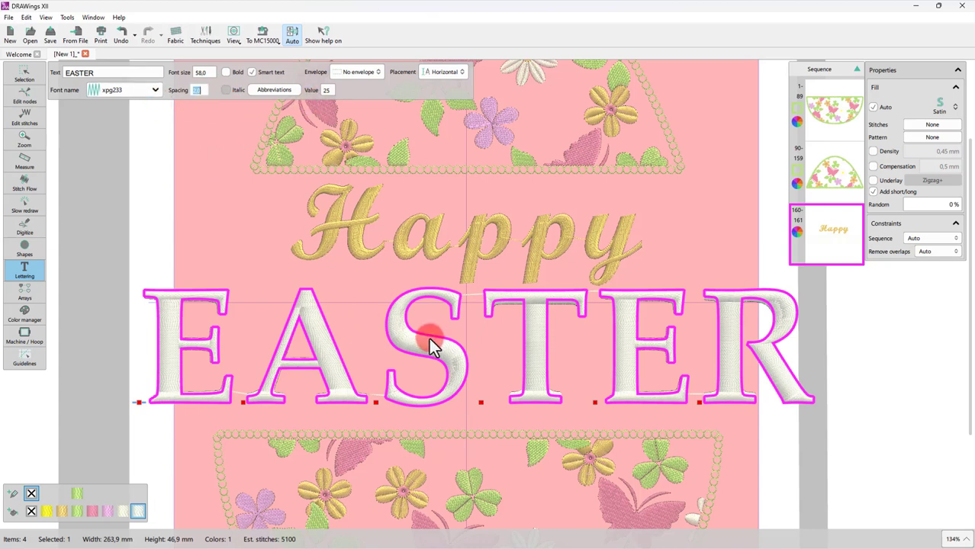
left_click_drag(418, 342, 379, 377)
- Colour EASTER's fill and outline with the Lime thread
left_click(102, 522)
left_click(77, 494)
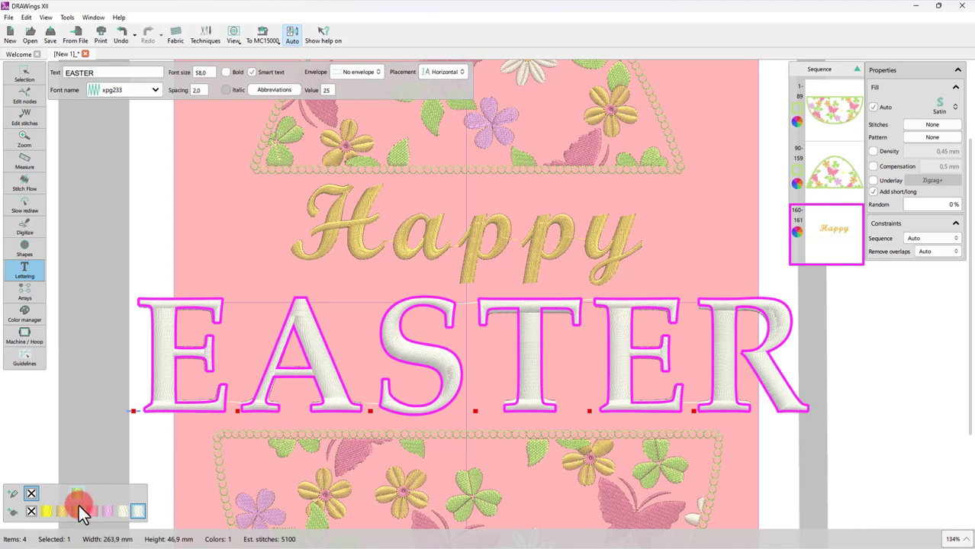
left_click(79, 513)
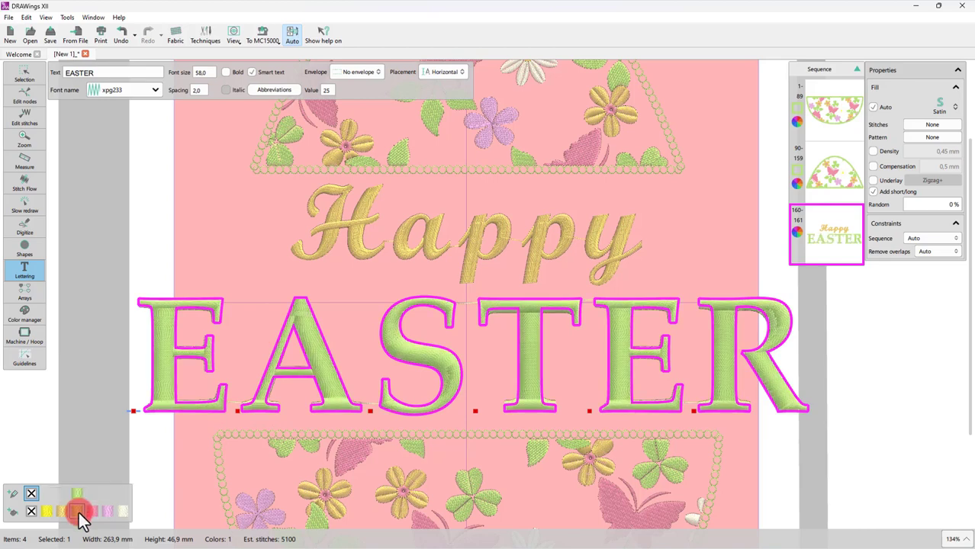
left_click(79, 494)
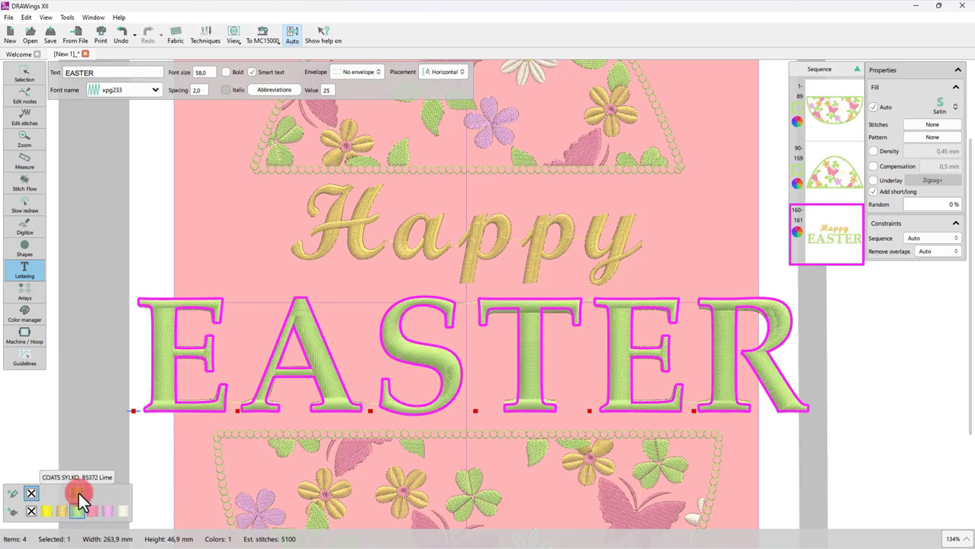
left_click(78, 492)
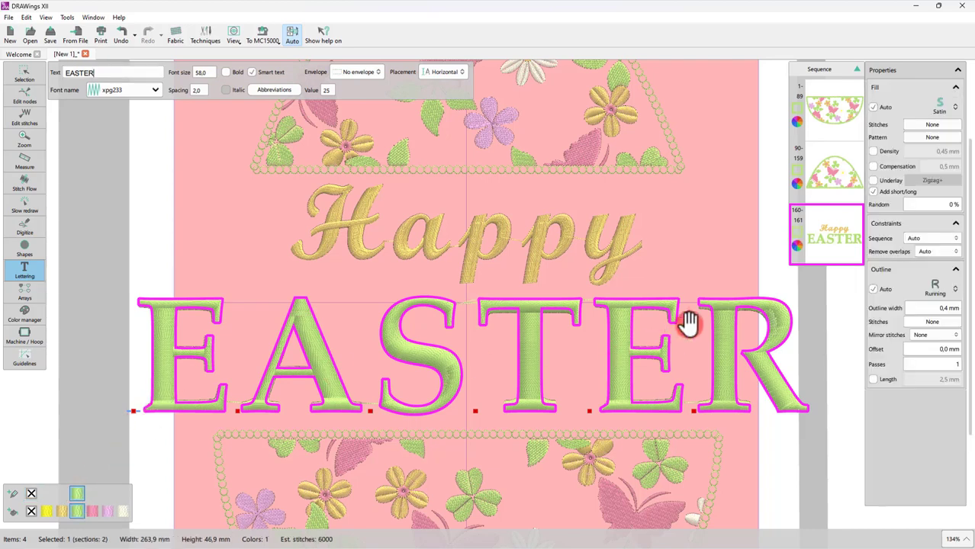
left_click(22, 74)
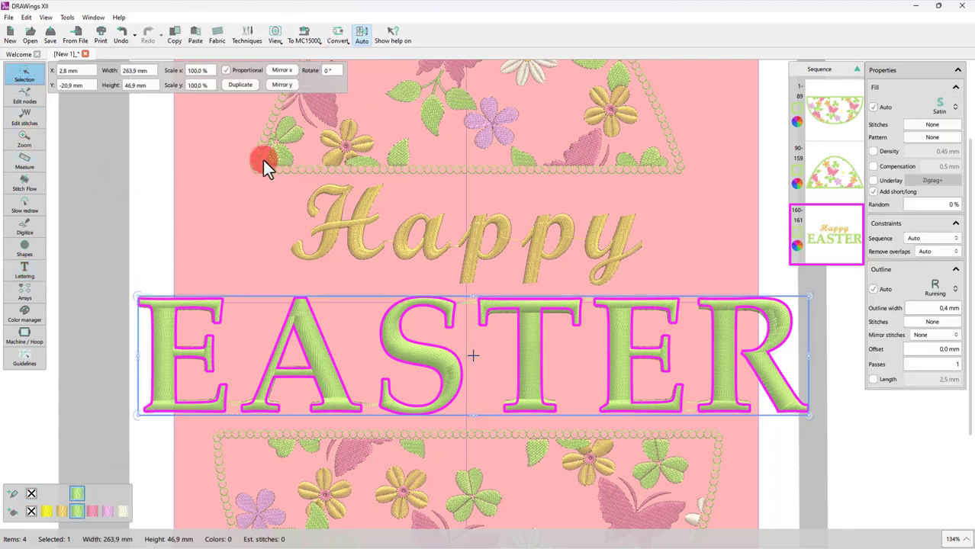
- Widen EASTER's satin outline to 1.2 mm
left_click(944, 310)
type("1")
key("Return")
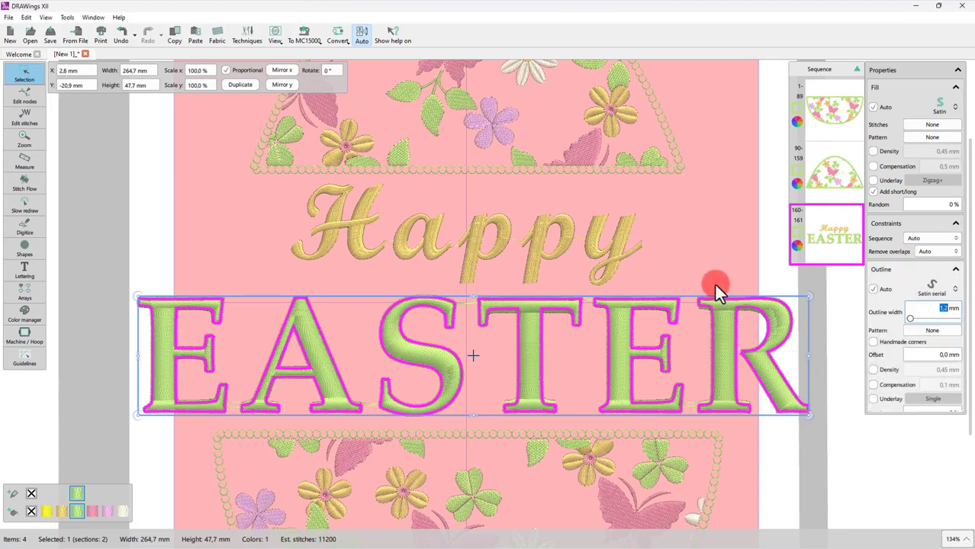
left_click(714, 282)
left_click(711, 308)
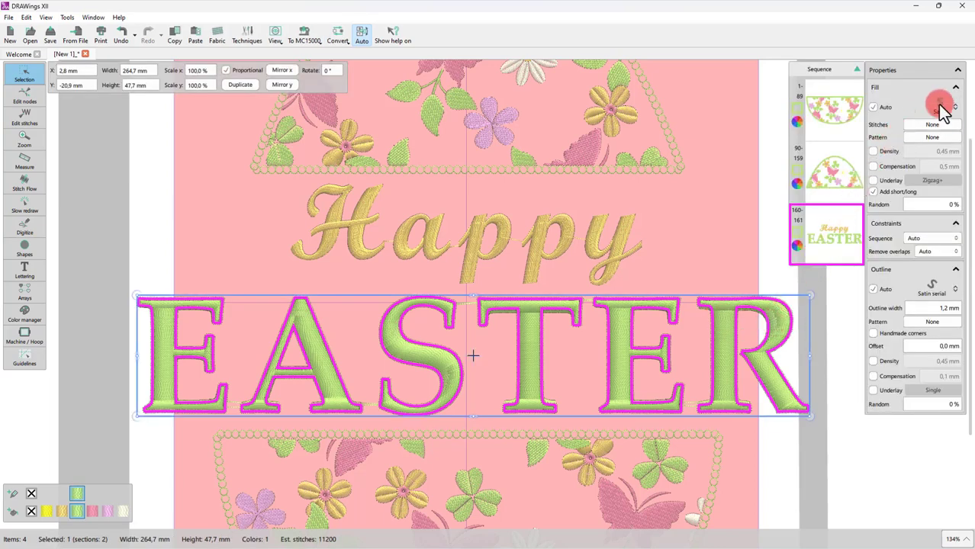
- Change EASTER's fill to Step with a -450 % gradient
left_click(938, 105)
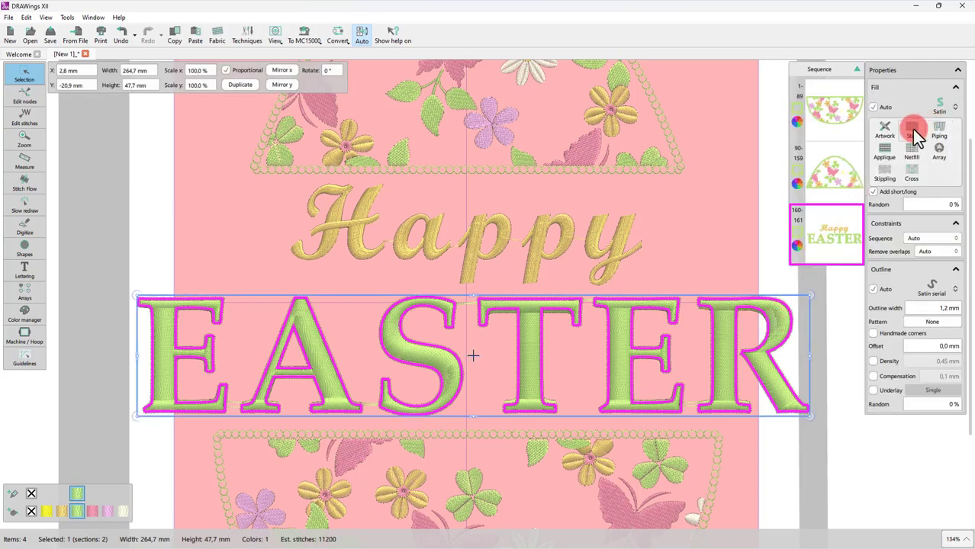
left_click(911, 128)
left_click(551, 375)
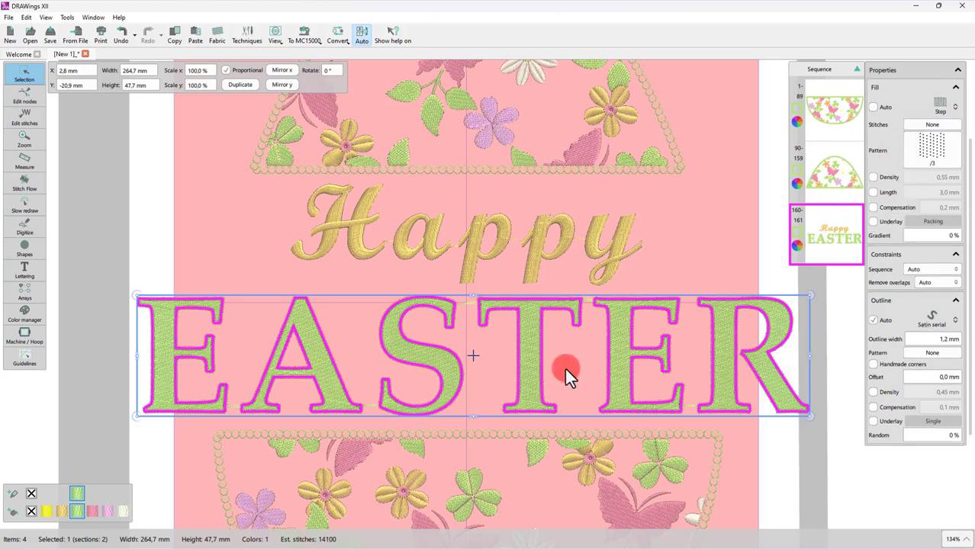
left_click(928, 235)
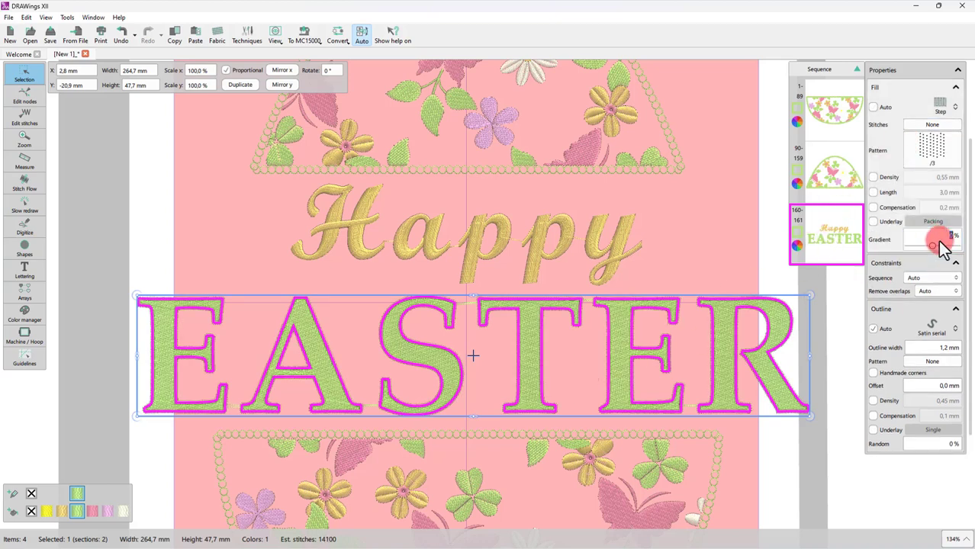
type("-450")
key("Return")
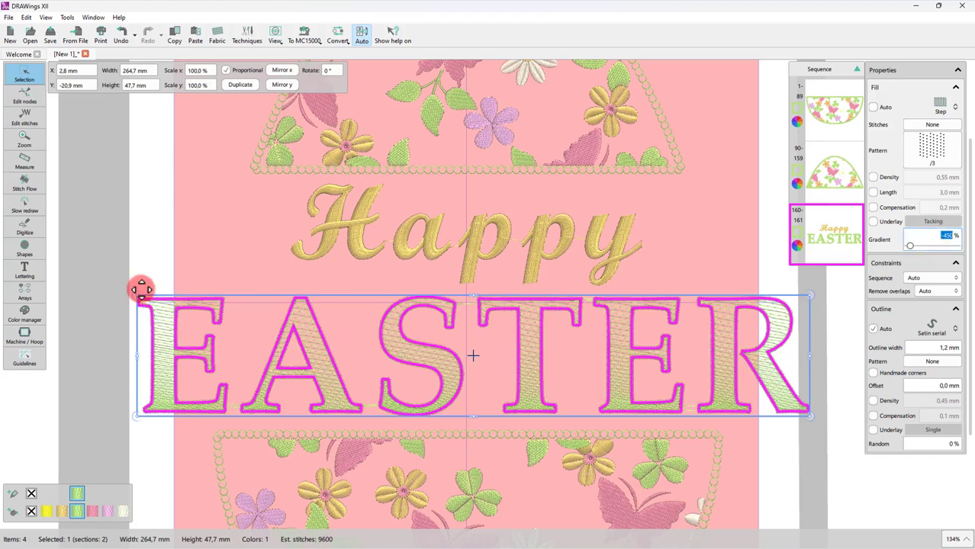
- Make the E's fill stitches run horizontally, then deselect to review the design
scroll(161, 336, "up", 3)
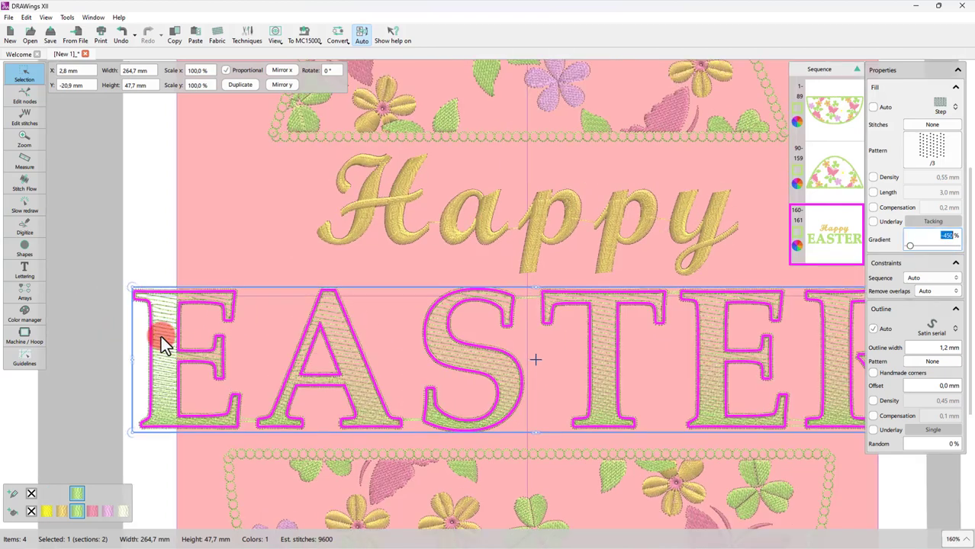
left_click(41, 177)
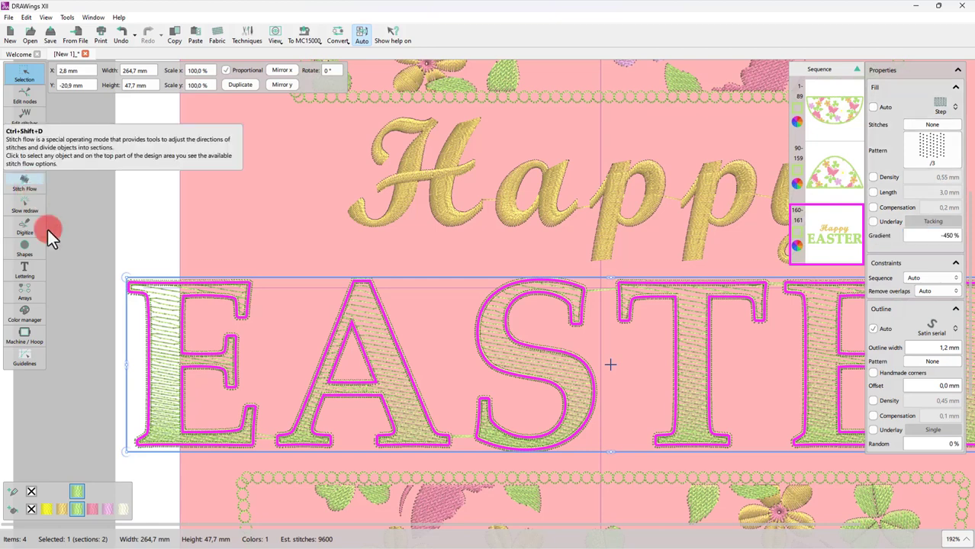
left_click(181, 319)
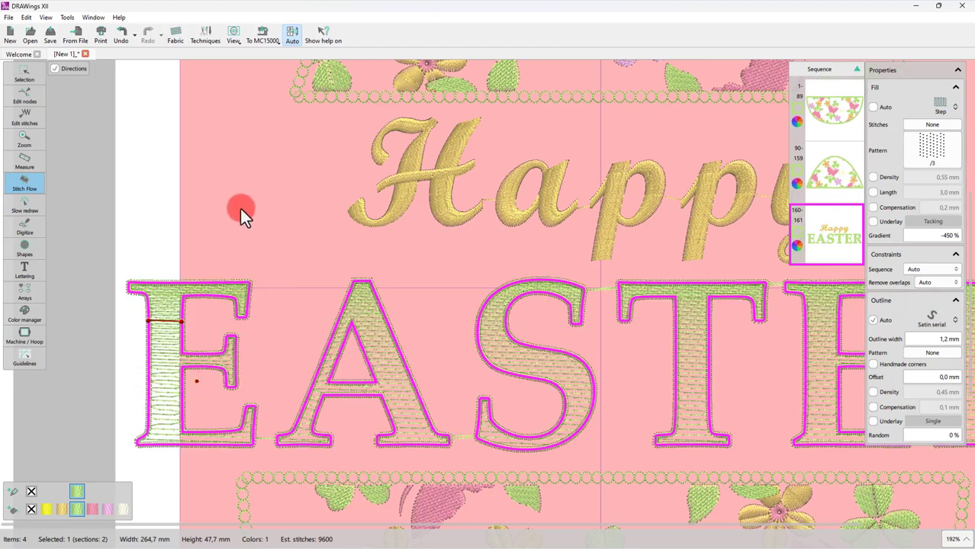
left_click(30, 80)
left_click(244, 285)
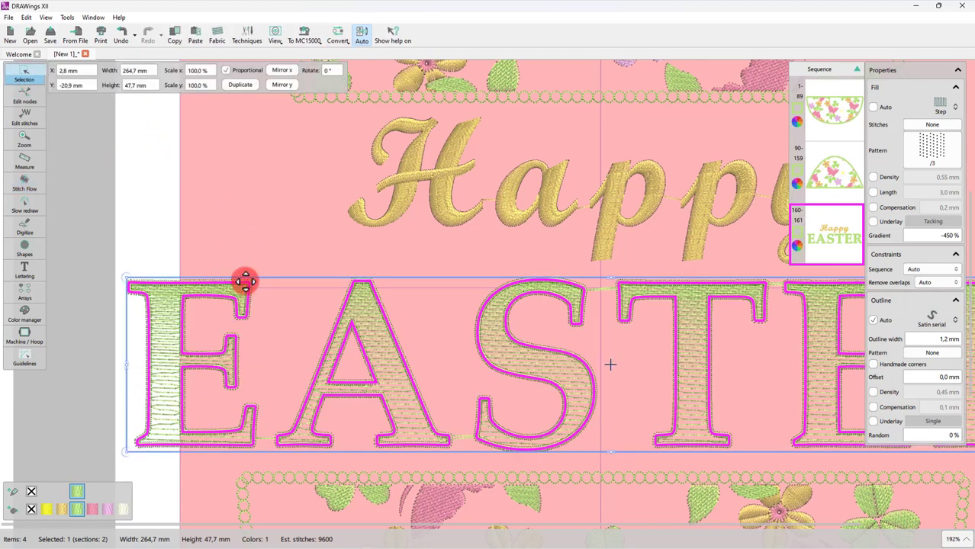
scroll(245, 279, "down", 1)
scroll(197, 270, "down", 7)
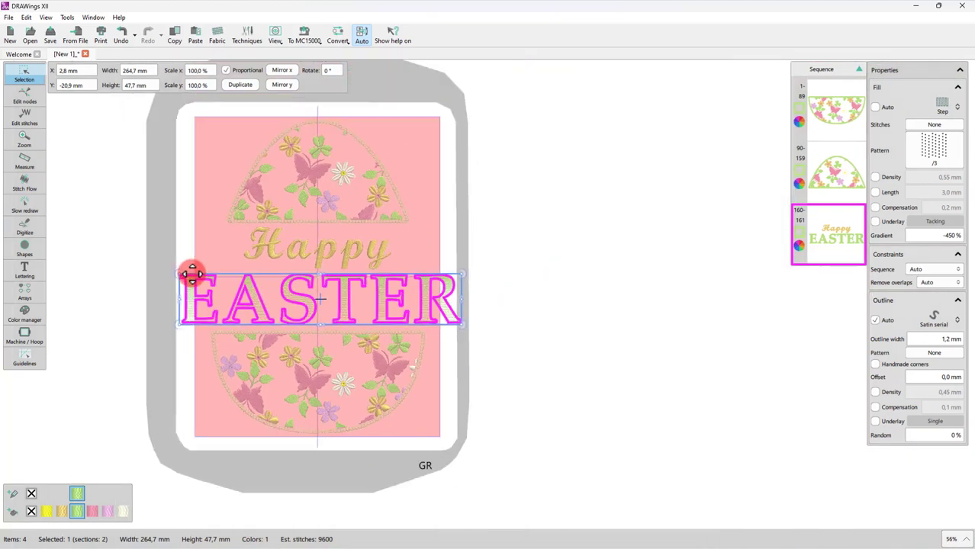
left_click(222, 249)
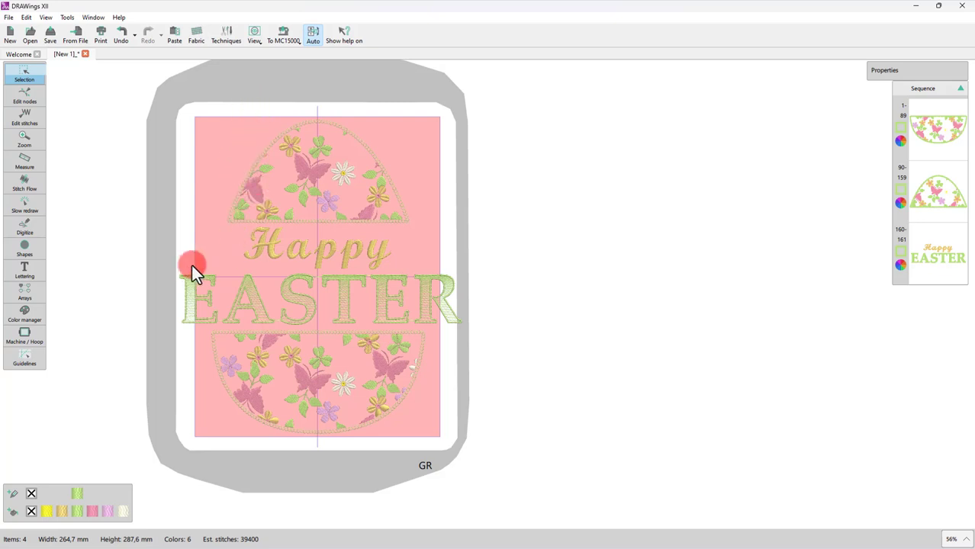
- Move the GR hoop right and down so its top edge meets the Happy lettering
left_click(32, 343)
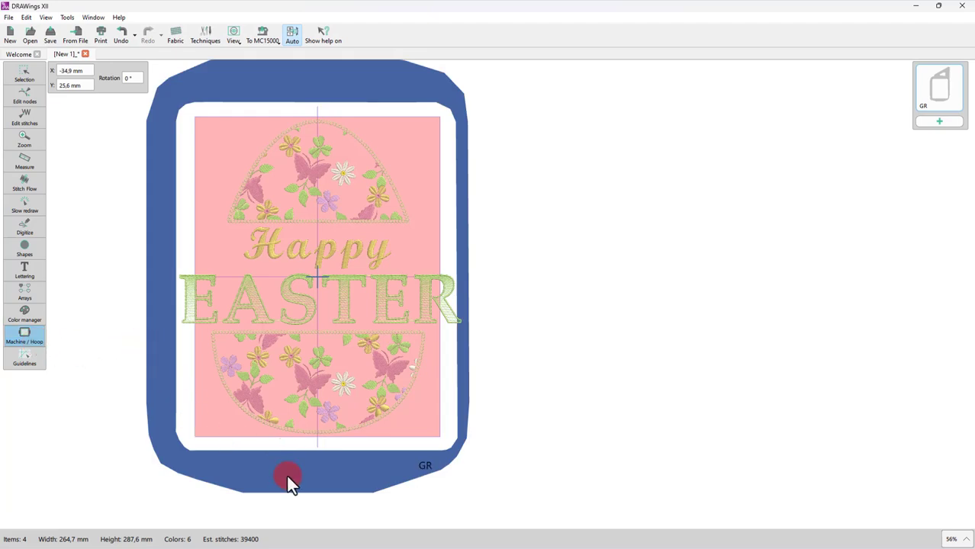
mouse_move(291, 470)
left_mouse_down()
mouse_move(411, 481)
mouse_move(279, 469)
left_mouse_up()
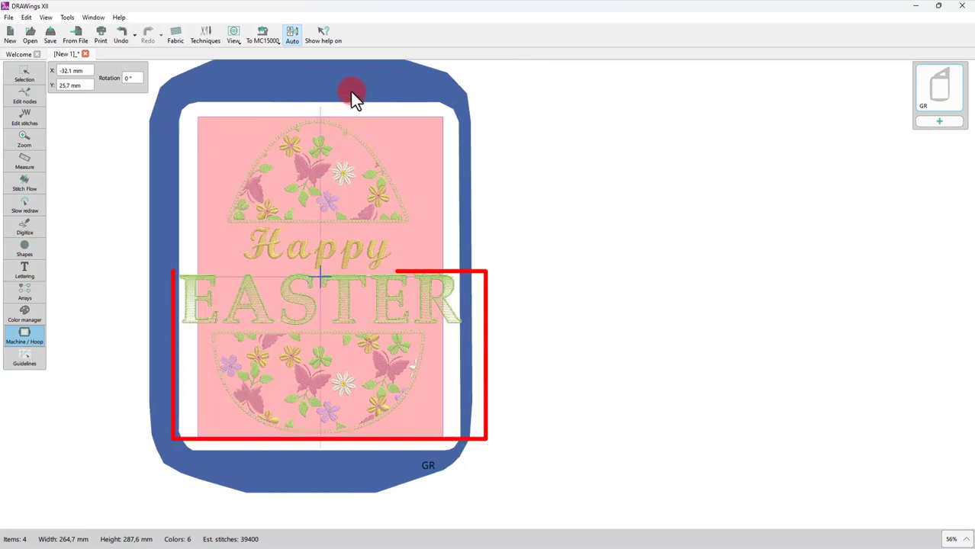
mouse_move(350, 91)
left_mouse_down()
mouse_move(353, 255)
mouse_move(355, 244)
mouse_move(363, 262)
left_mouse_up()
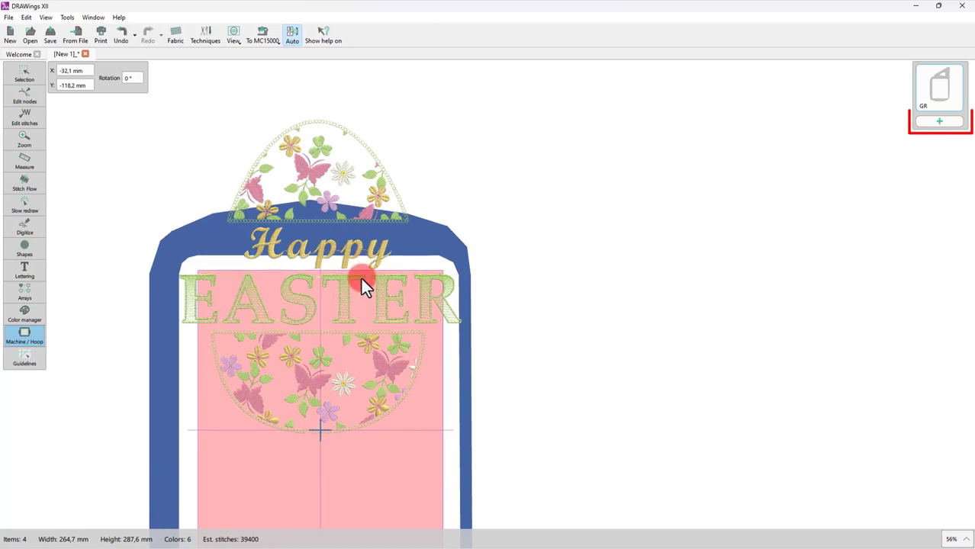
- Insert a second SQ23 230x230 mm hoop at top centre, above the GR hoop
left_click(940, 122)
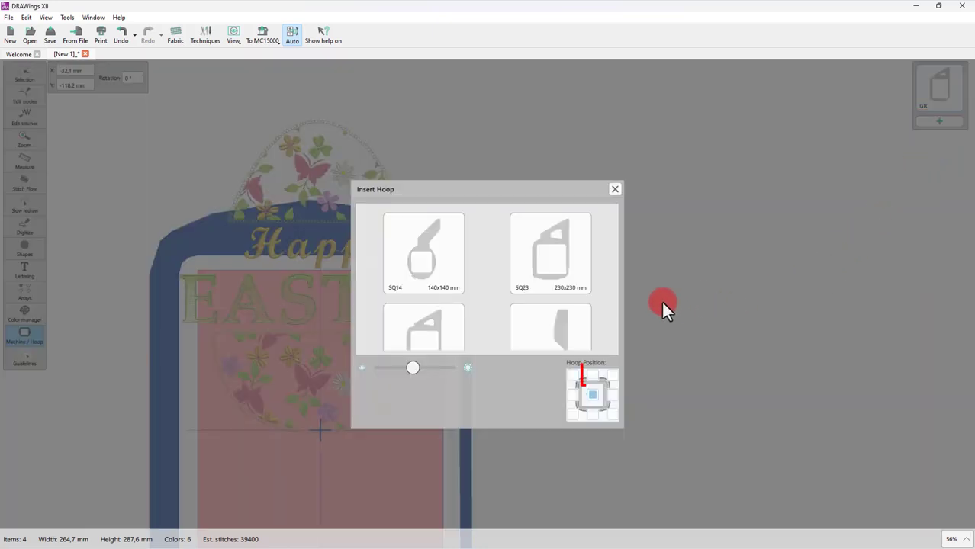
mouse_move(592, 398)
left_mouse_down()
mouse_move(594, 381)
mouse_move(591, 392)
mouse_move(646, 395)
mouse_move(599, 385)
left_mouse_up()
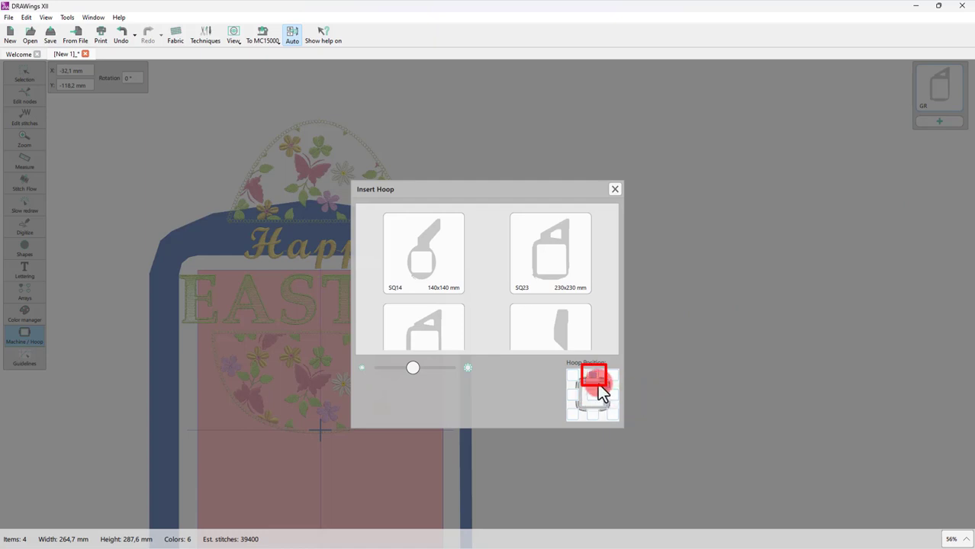
left_click(543, 329)
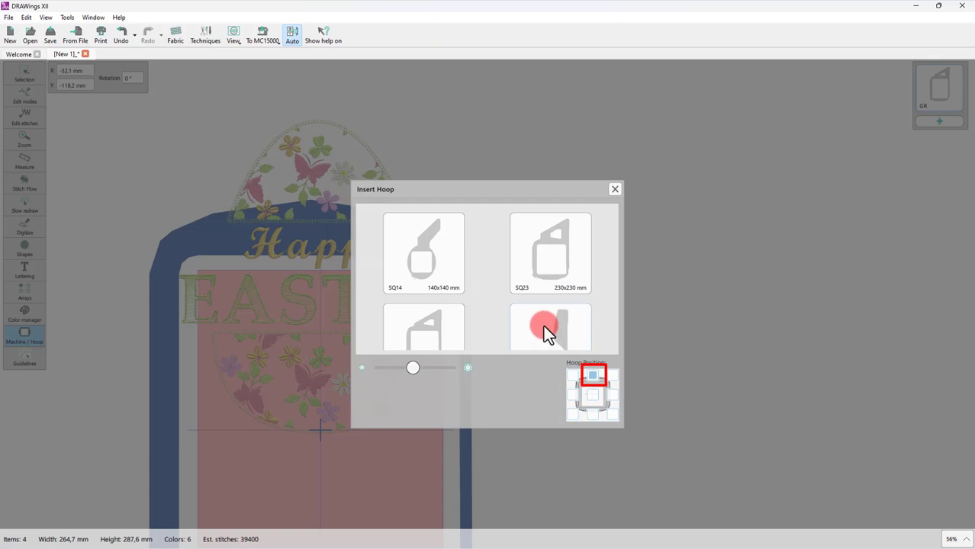
left_click(567, 236)
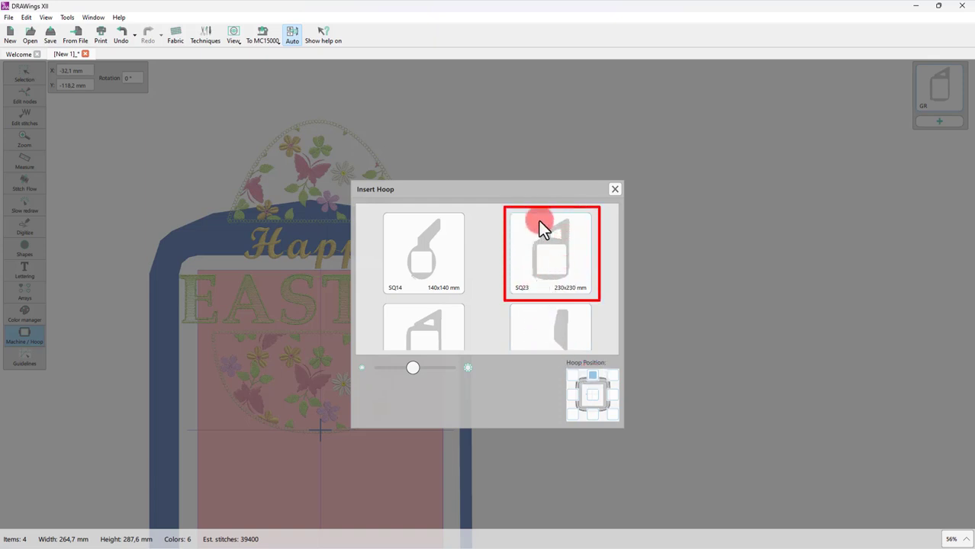
double_click(553, 252)
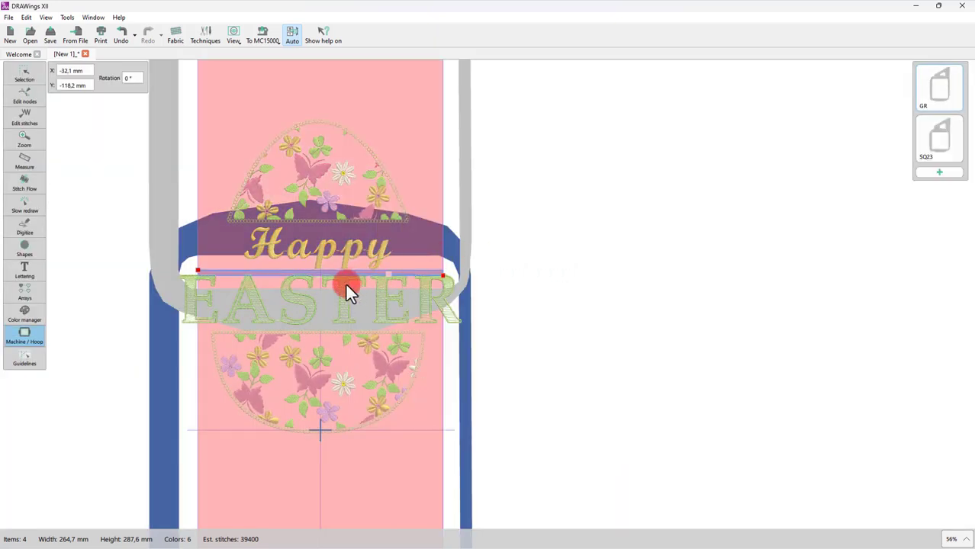
- Rotate the GR hoop 90° and raise it to Y -76,5 mm
scroll(271, 288, "down", 4)
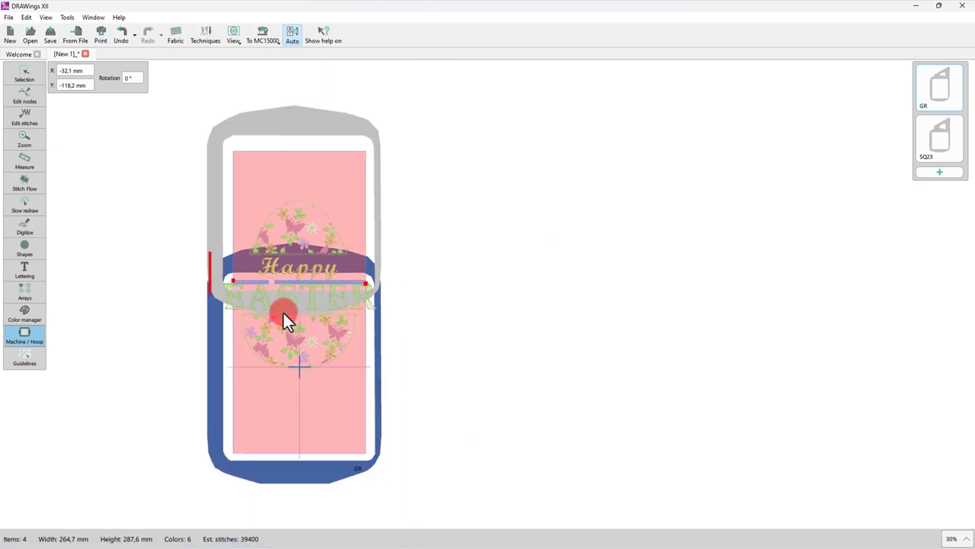
scroll(273, 324, "up", 4)
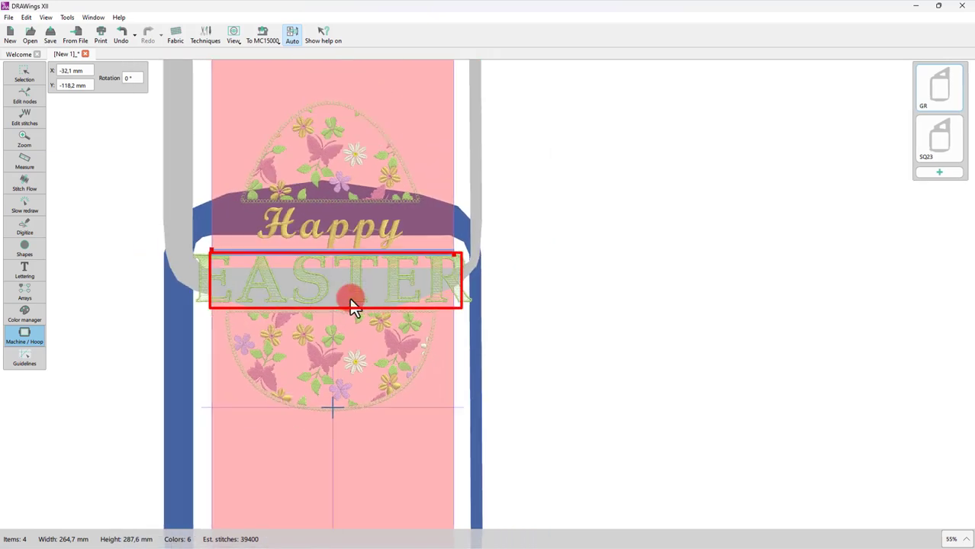
scroll(352, 305, "down", 1)
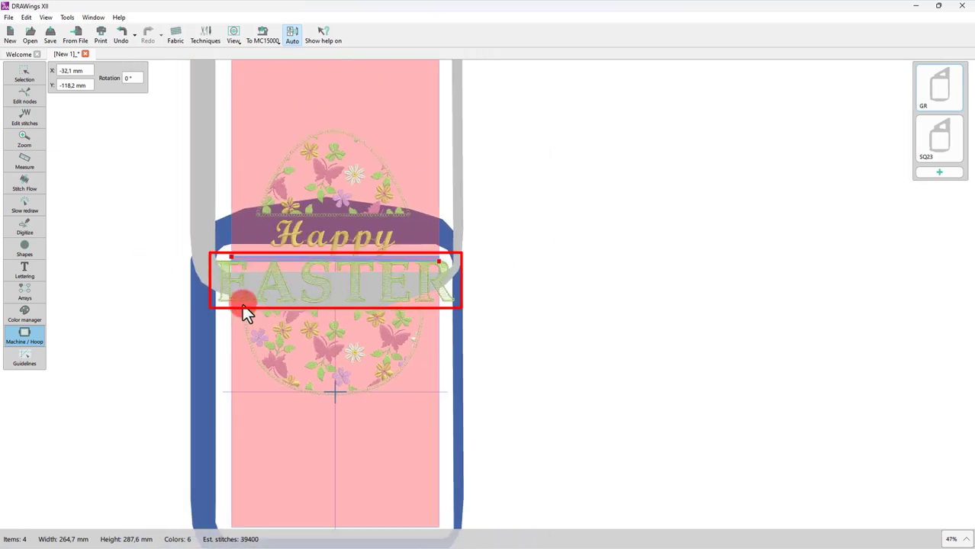
left_click(124, 79)
type("90")
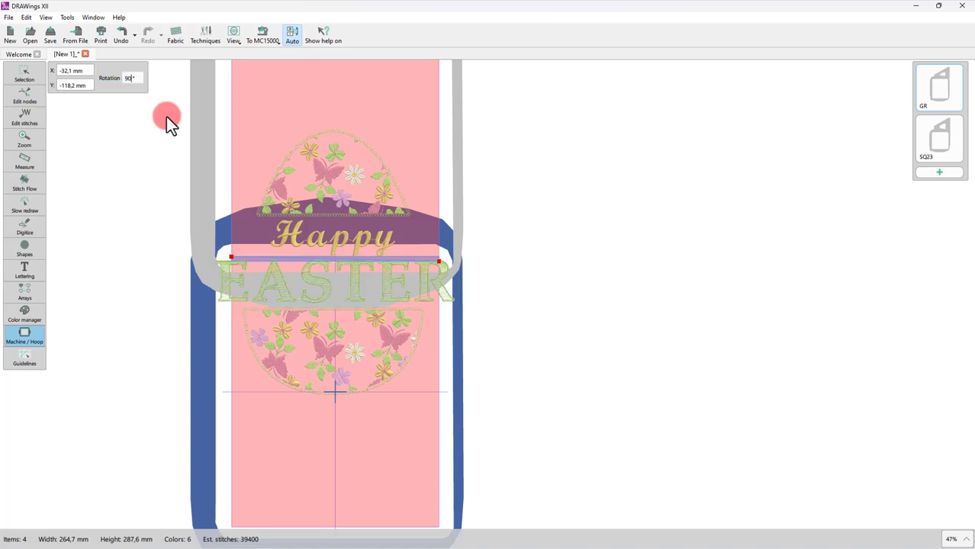
key("Return")
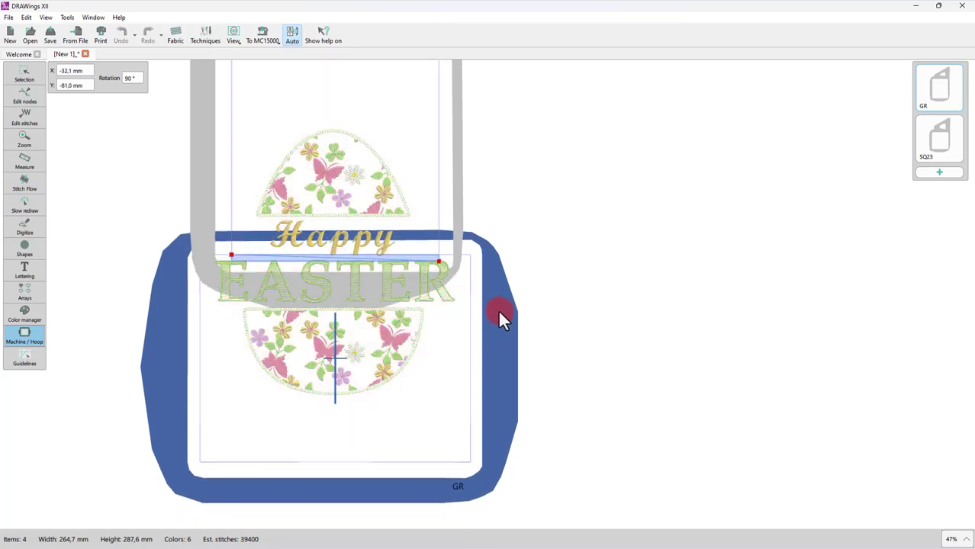
left_click(500, 309)
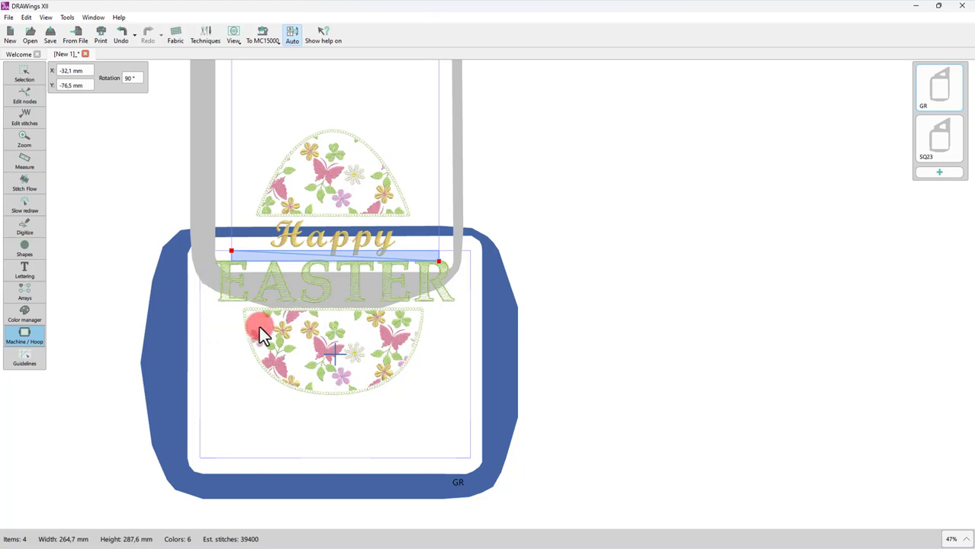
scroll(233, 271, "up", 1)
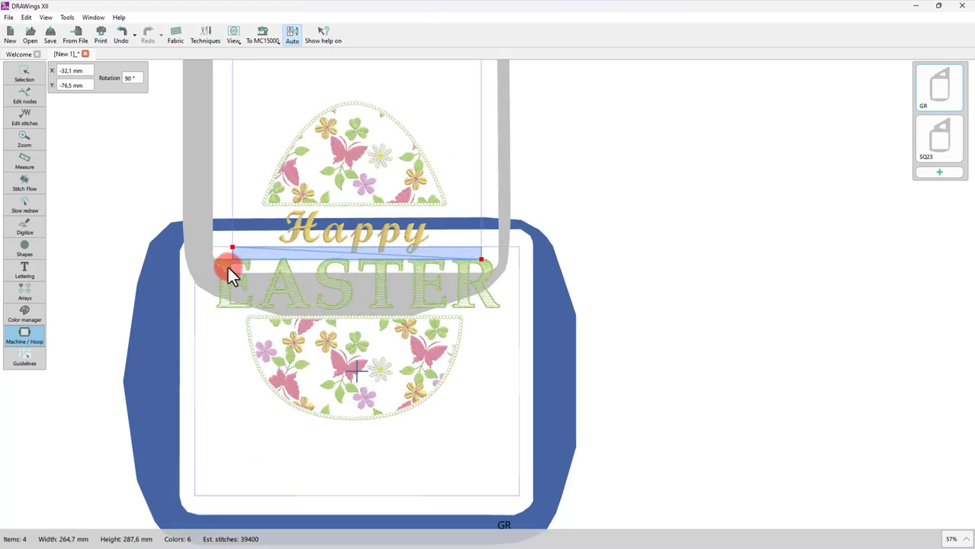
- Toggle between the GR and SQ23 hoops, ending with SQ23 active at 98% zoom
left_click(938, 149)
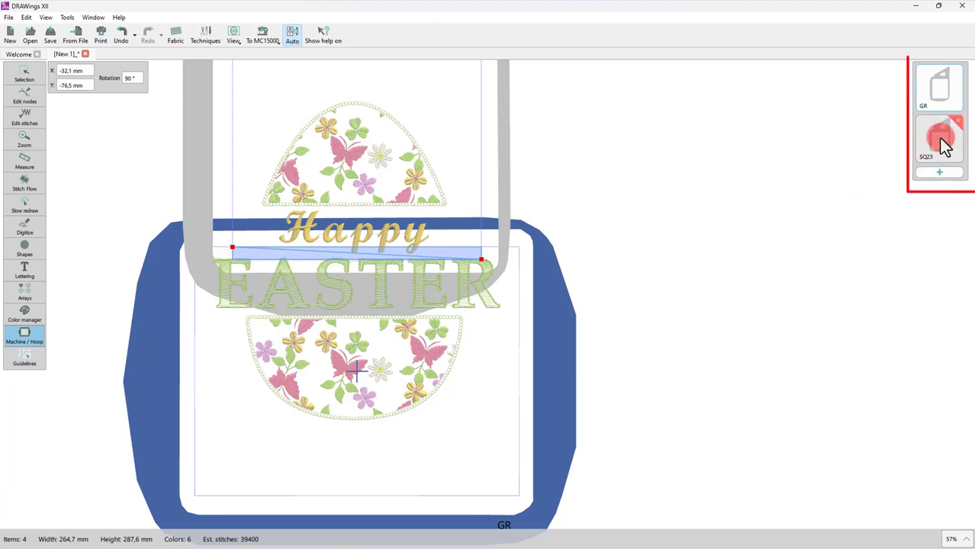
left_click(943, 106)
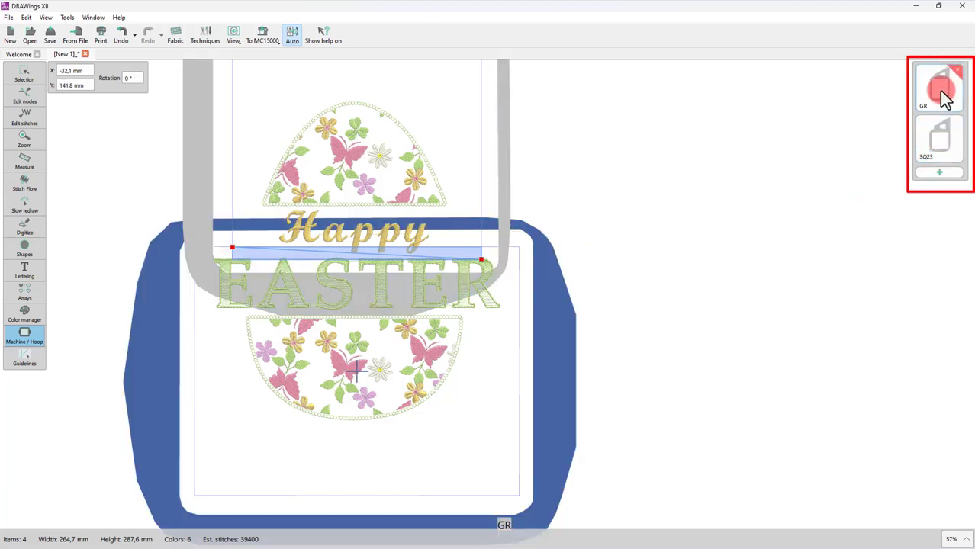
left_click(944, 132)
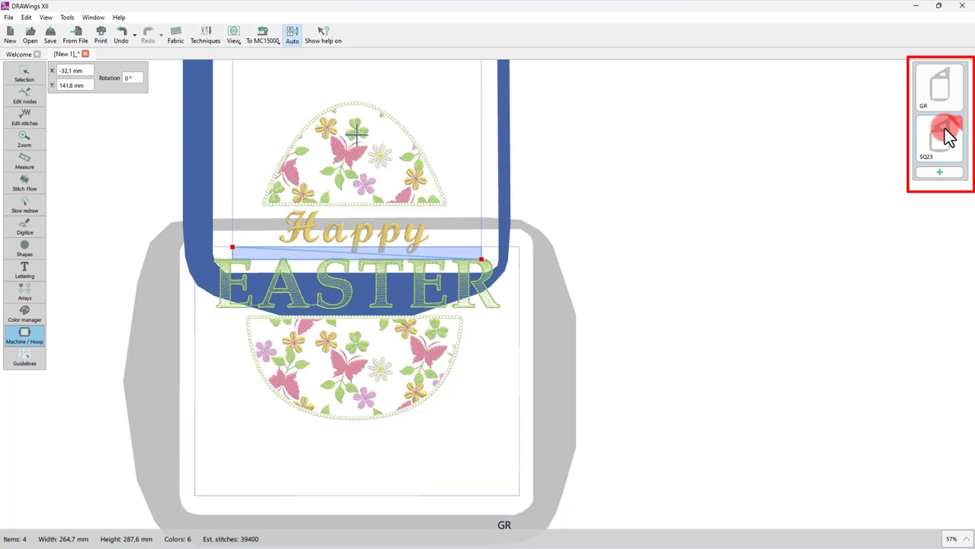
left_click(944, 101)
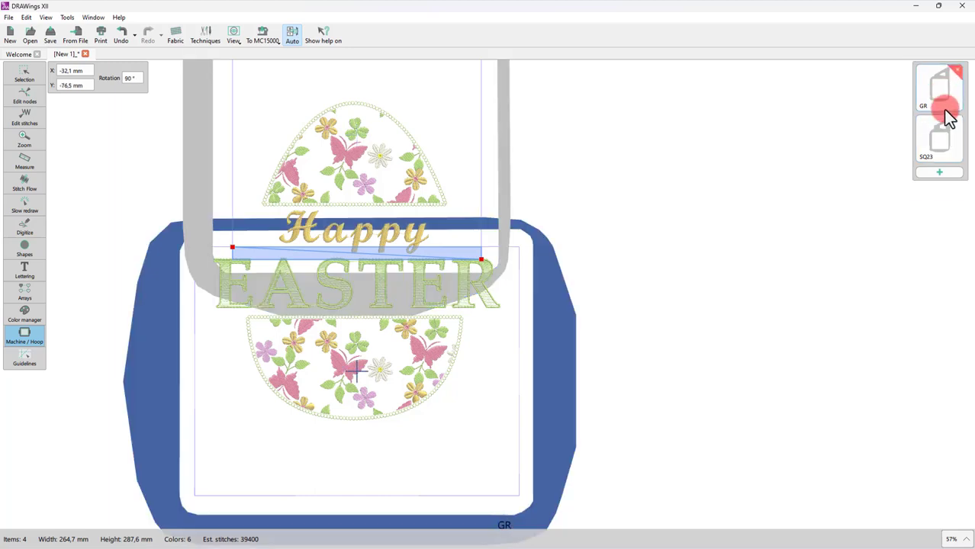
left_click(946, 139)
left_click(78, 395)
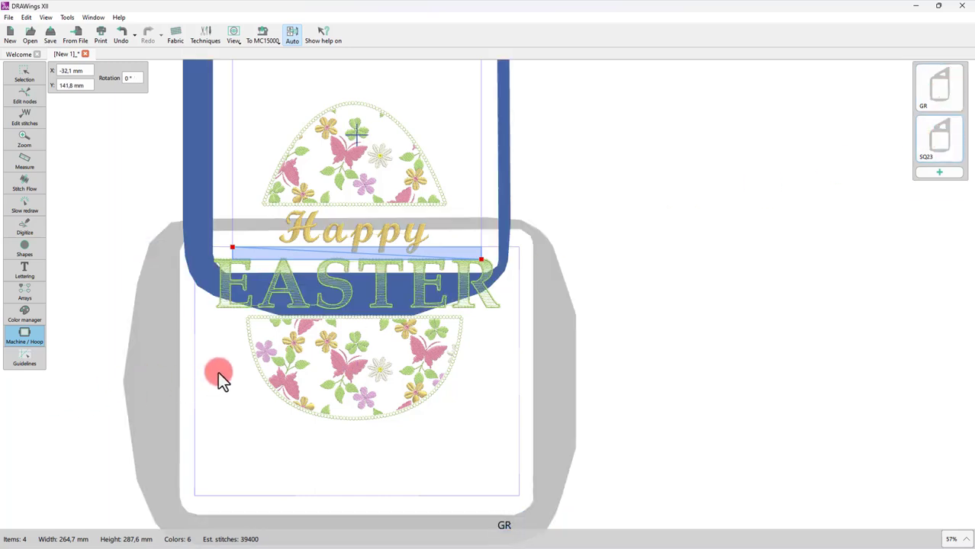
scroll(246, 301, "up", 3)
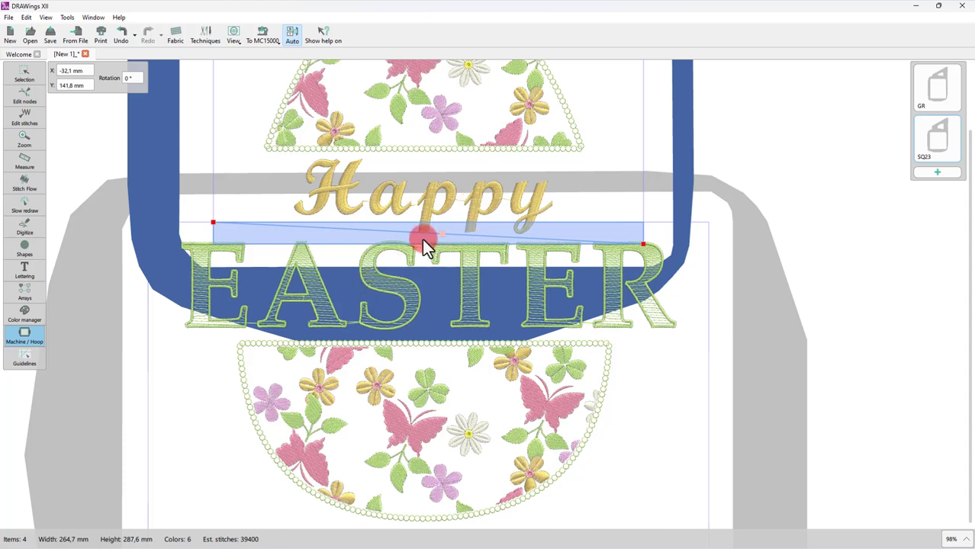
- Remove the split line's mid bend and lower both endpoints so it lies level on EASTER
left_click(214, 232)
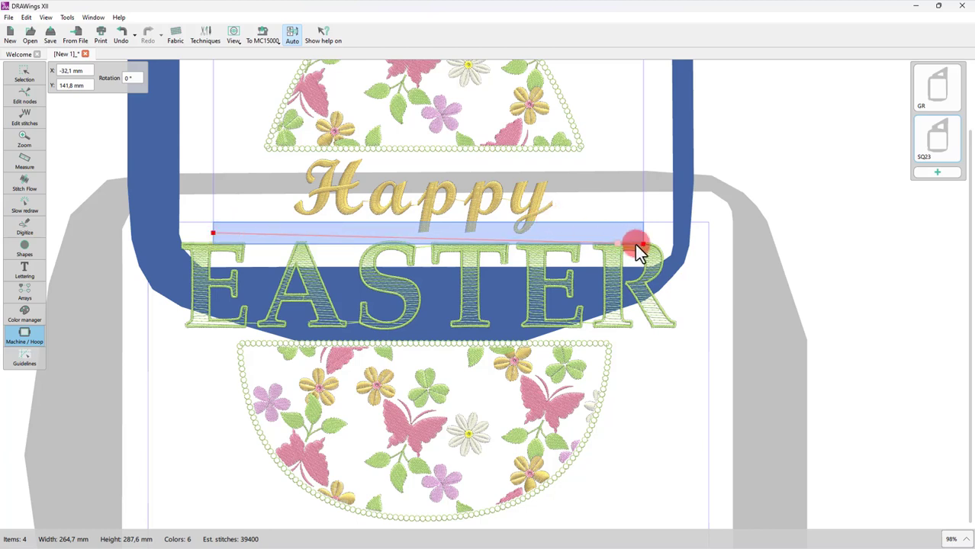
left_click_drag(643, 244, 640, 223)
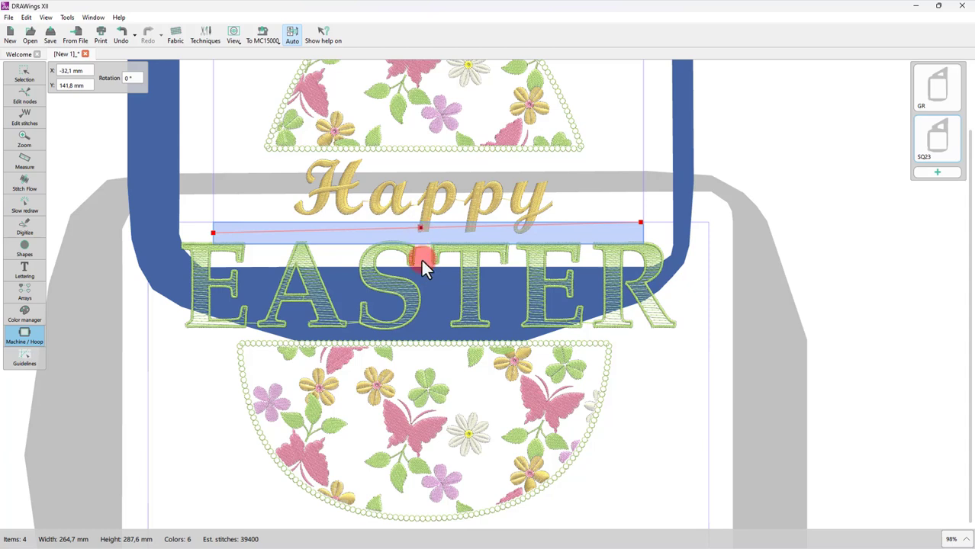
left_click_drag(420, 242, 423, 244)
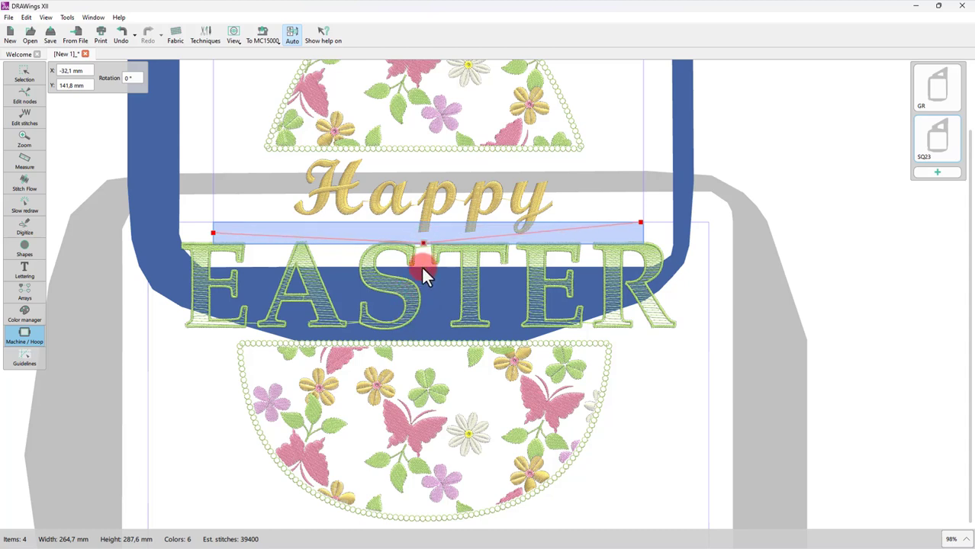
left_click(424, 248)
left_click(642, 222)
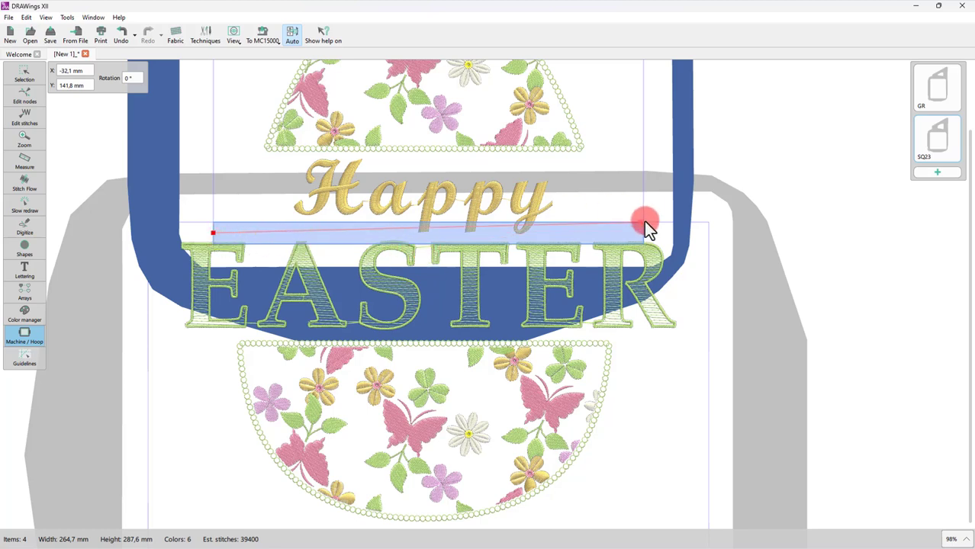
left_click_drag(641, 223, 642, 240)
left_click(199, 248)
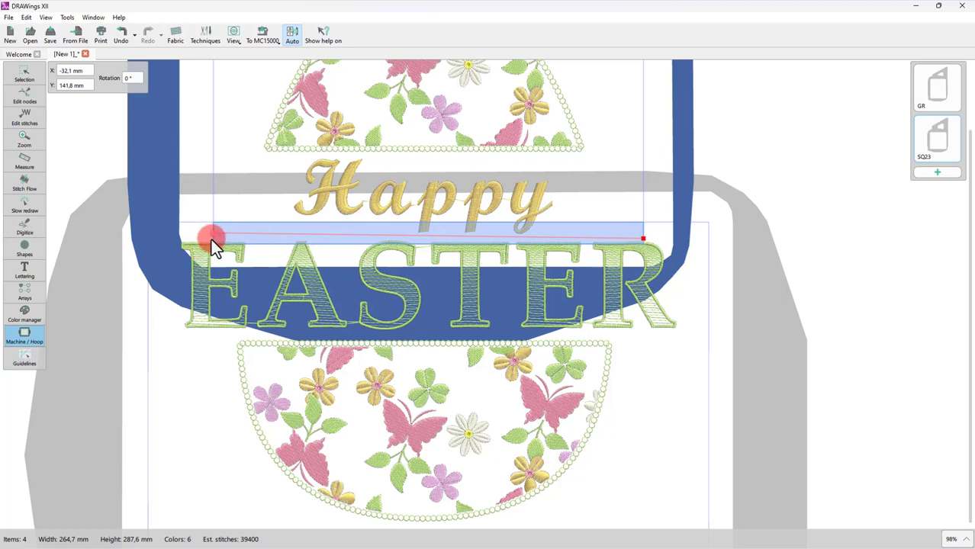
left_click_drag(212, 239, 211, 239)
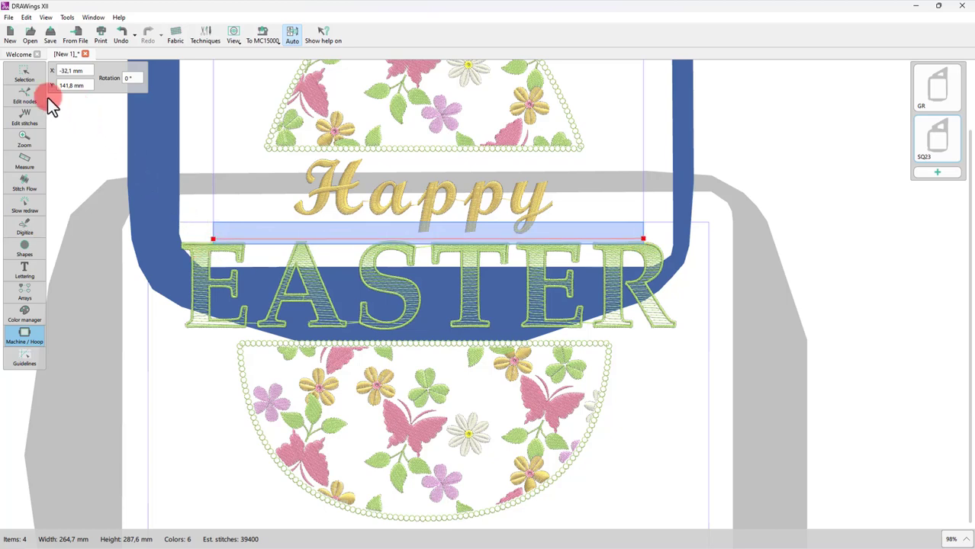
- Finish the split edit and check the To MC15000 send options without sending
left_click(25, 75)
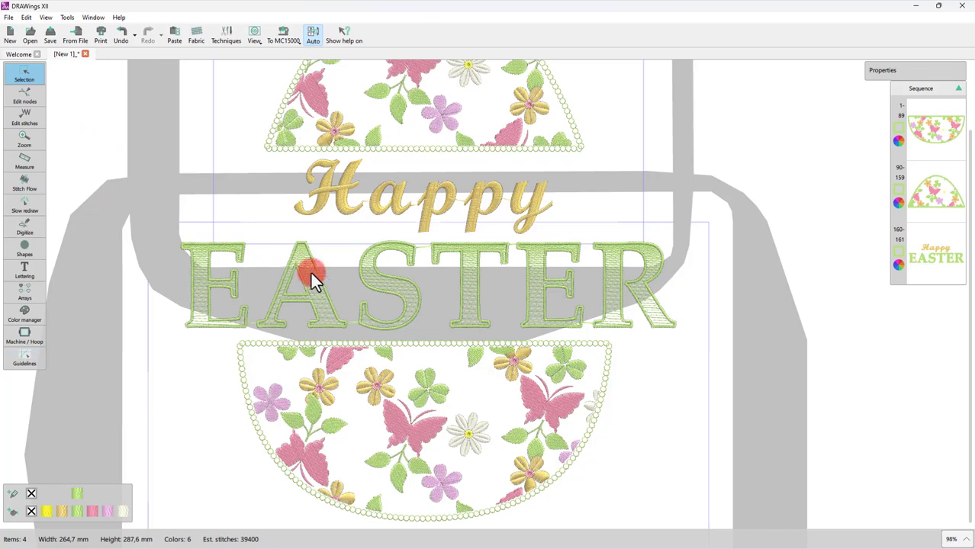
scroll(276, 321, "down", 5)
scroll(276, 321, "up", 3)
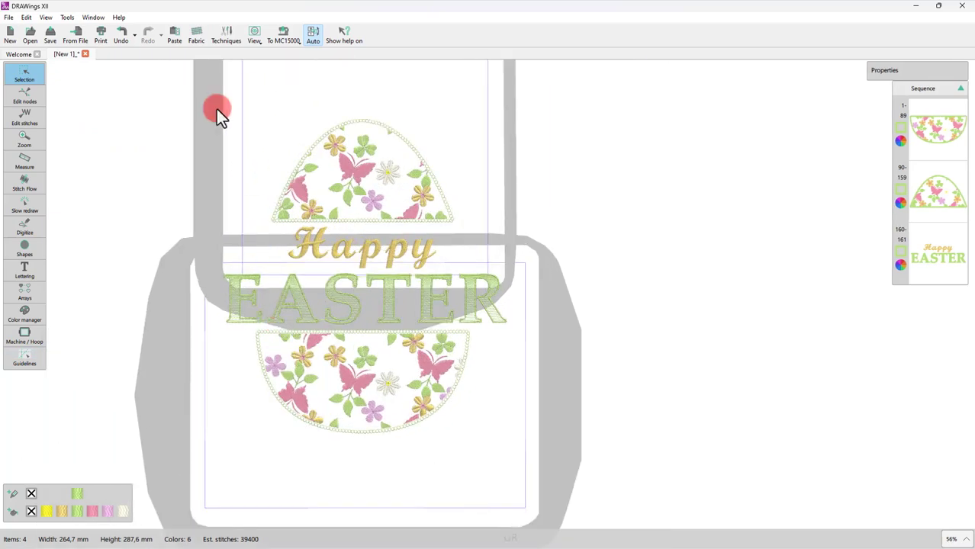
left_click(298, 39)
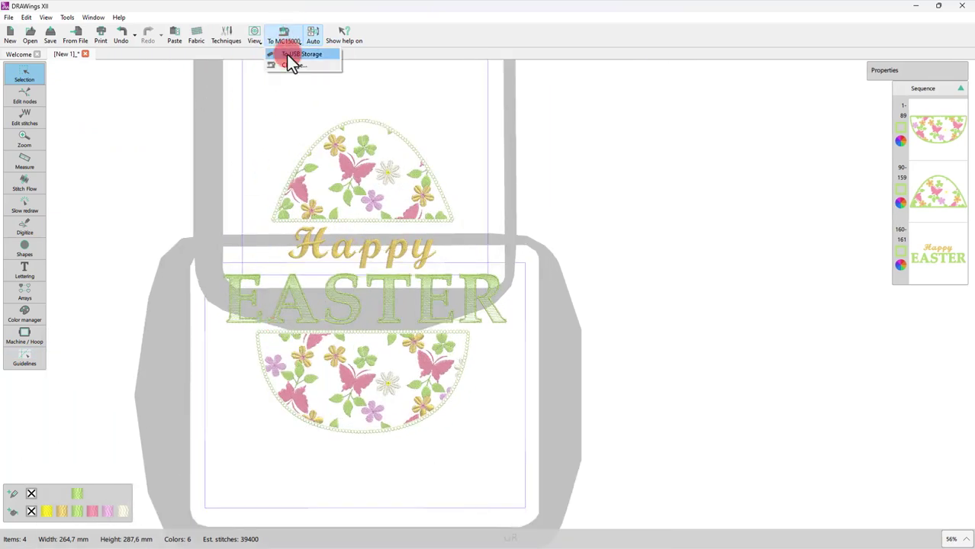
left_click(286, 55)
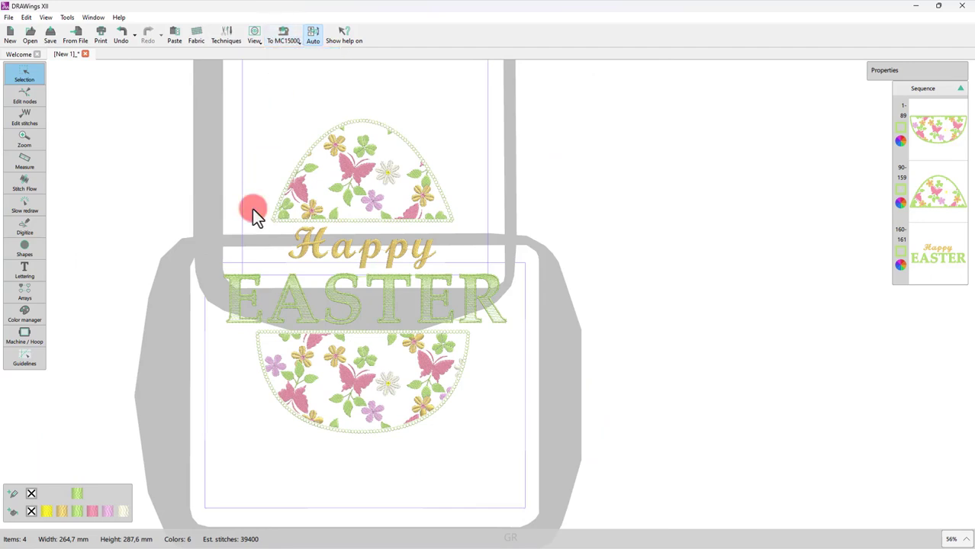
- Run a slow-redraw stitch simulation for each hoop, then return to Selection
left_click(25, 206)
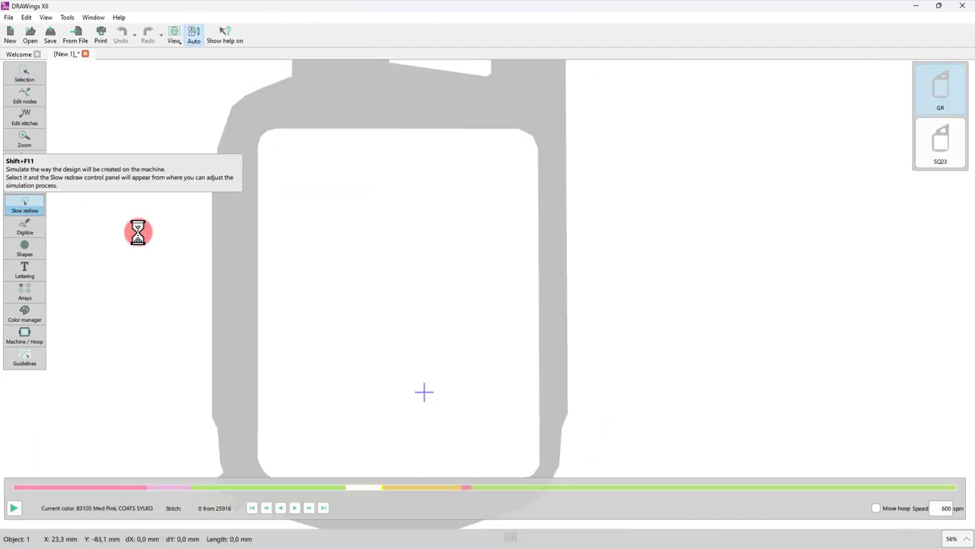
left_click_drag(16, 488, 514, 488)
left_click_drag(584, 499, 807, 493)
left_click(922, 165)
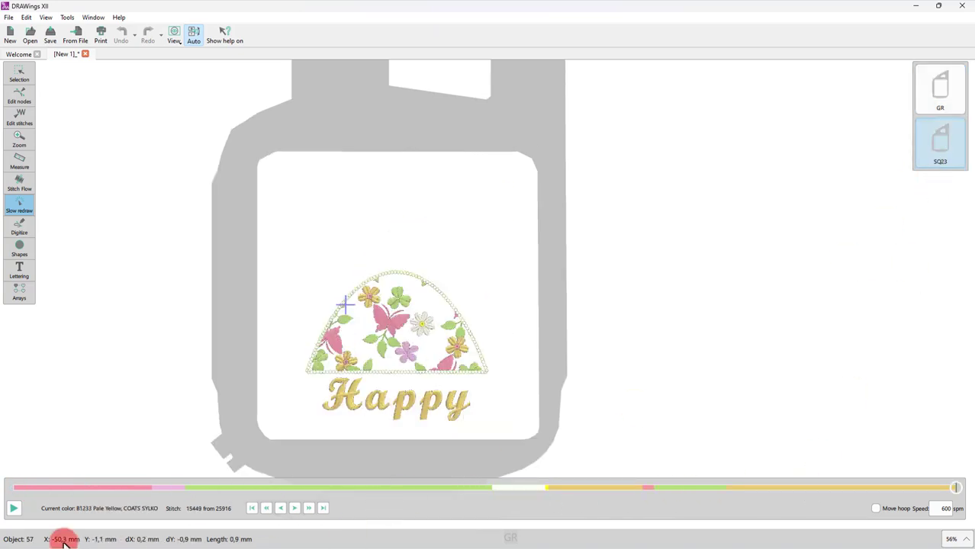
left_click_drag(898, 479, 626, 488)
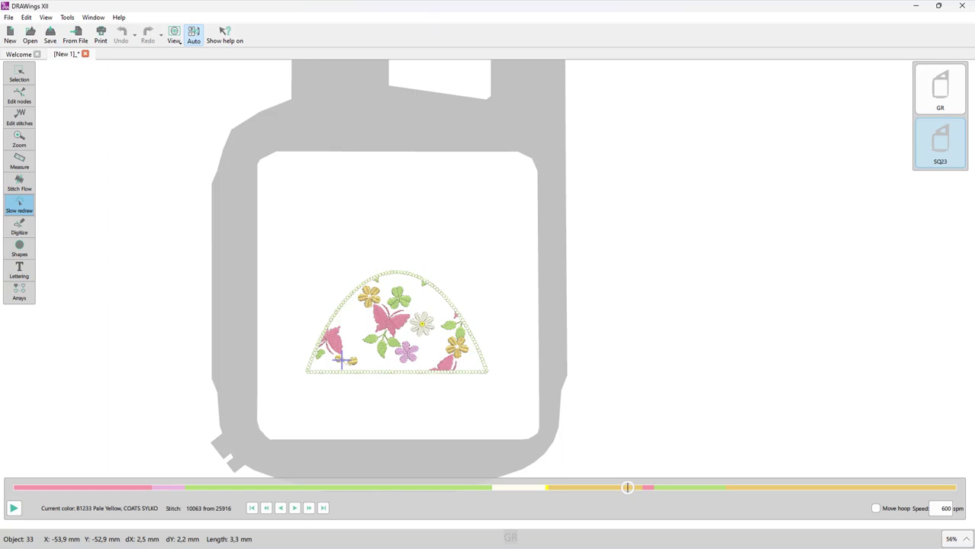
left_click(19, 74)
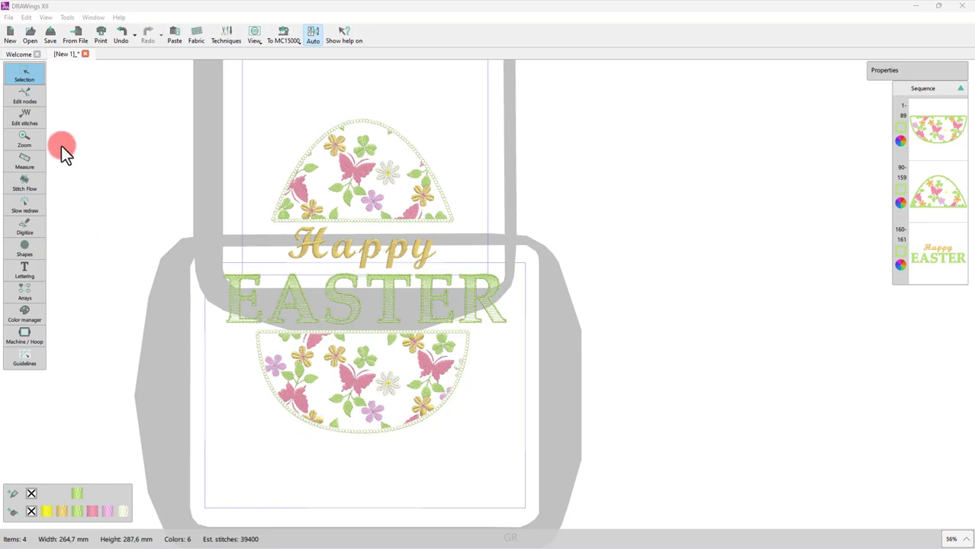
- Open the artwork print preview with the HP Universal Printing PCL 6 printer and narrow it
left_click(9, 17)
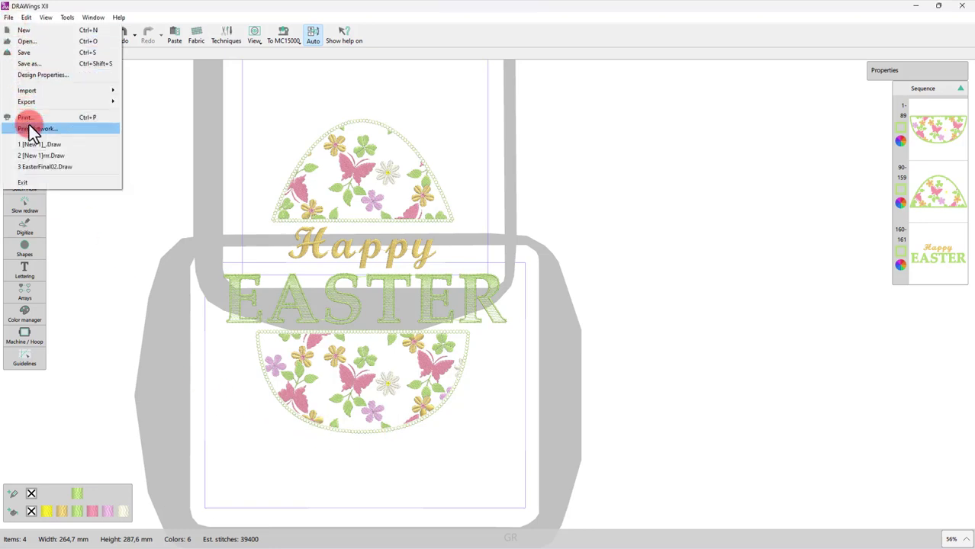
left_click(30, 128)
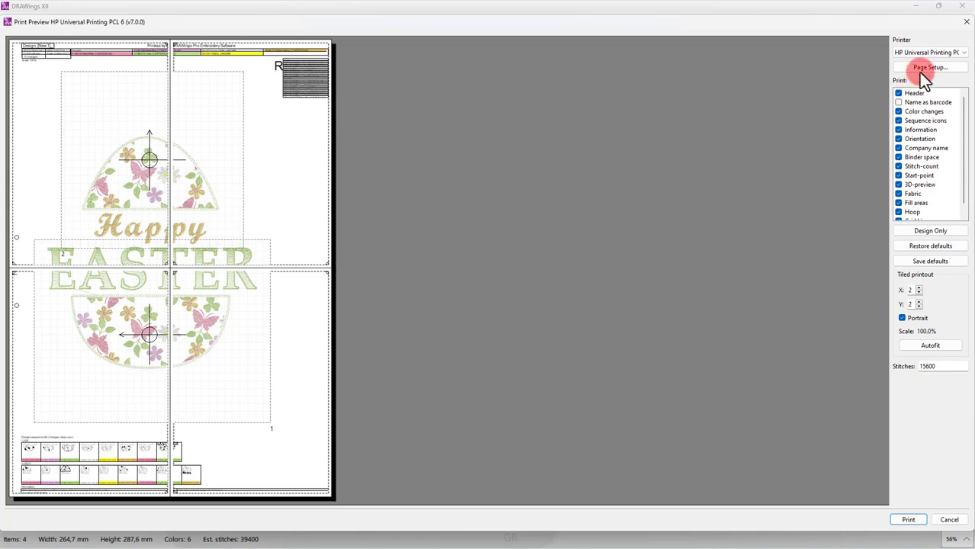
left_click(919, 53)
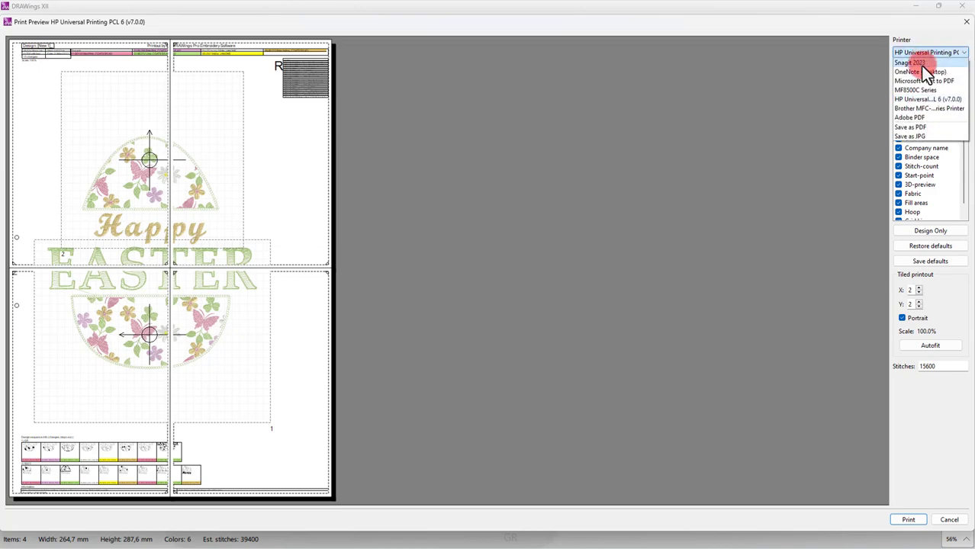
left_click(929, 100)
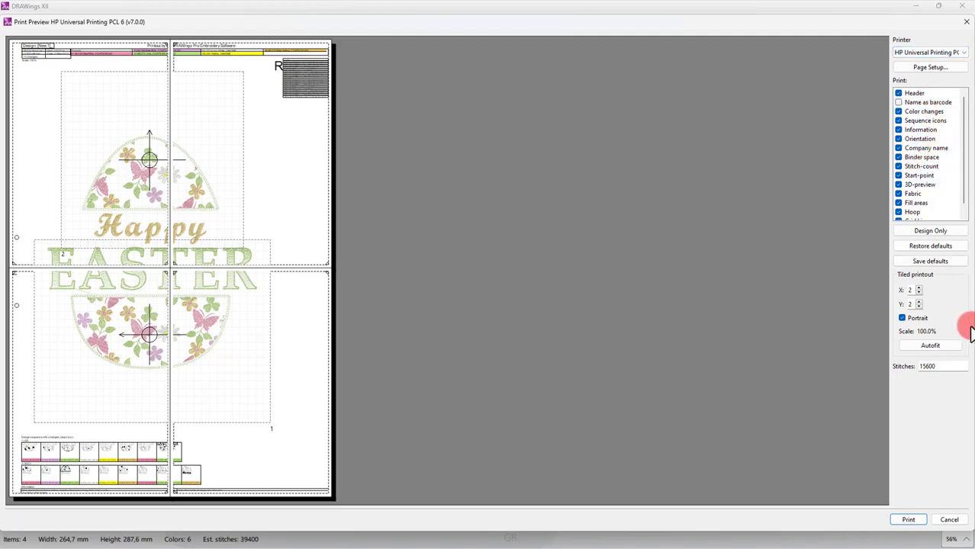
left_click_drag(971, 311, 442, 309)
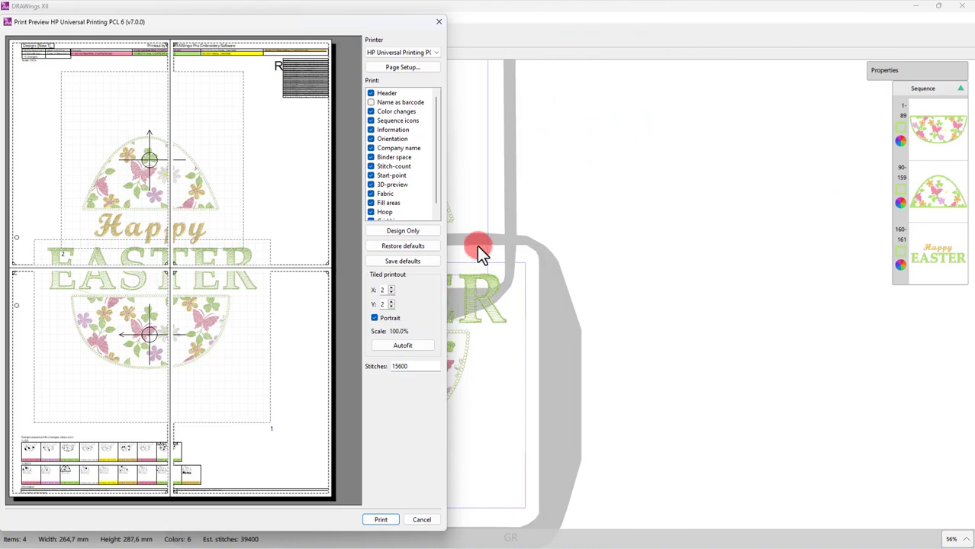
- Uncheck Header, Color changes, Sequence icons, Information, Orientation, Company name and Stitch-count
left_click(371, 93)
left_click(370, 111)
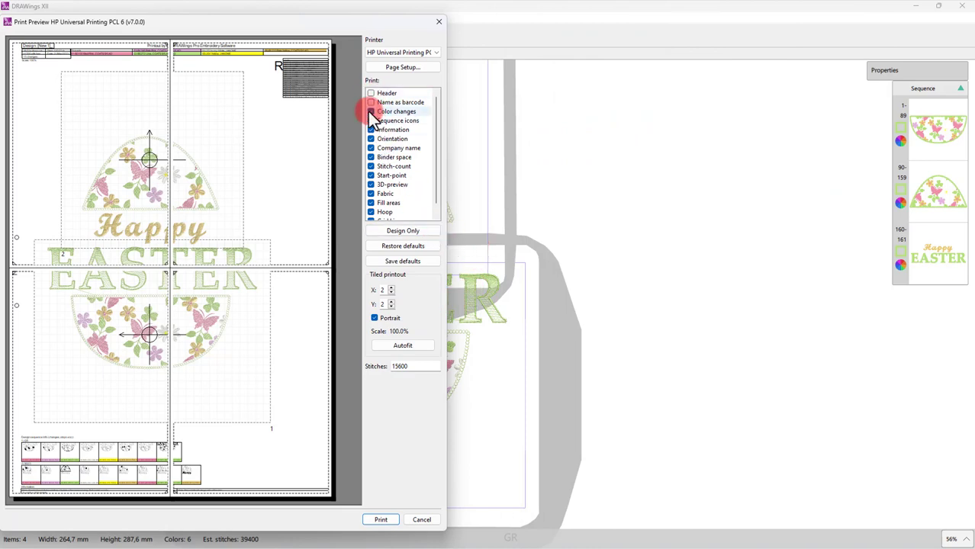
left_click(371, 120)
left_click(371, 130)
left_click(370, 139)
left_click(371, 148)
left_click(372, 167)
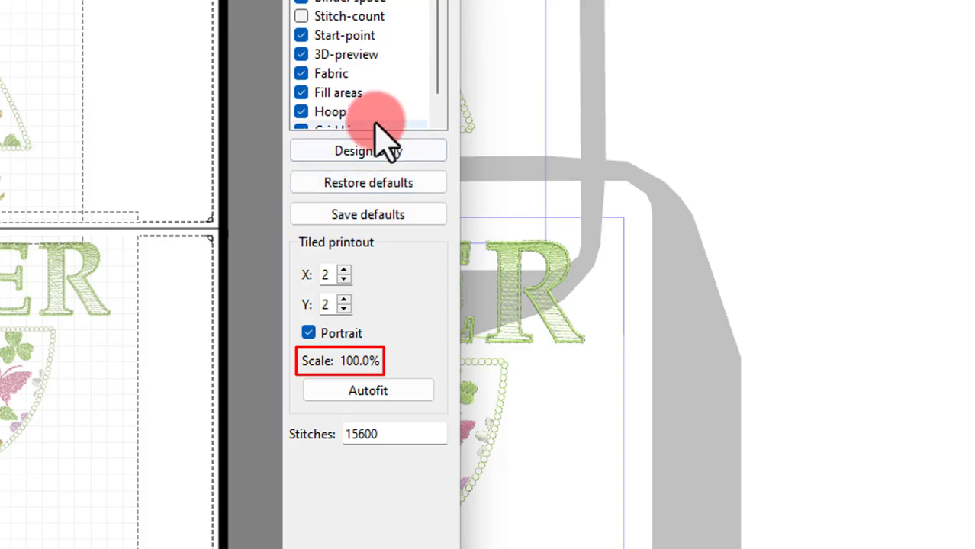
scroll(400, 115, "down", 1)
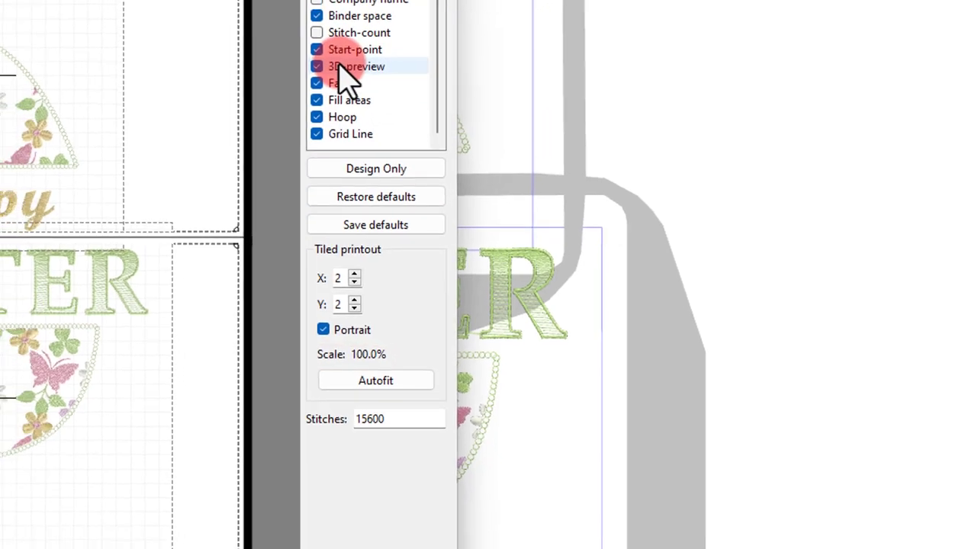